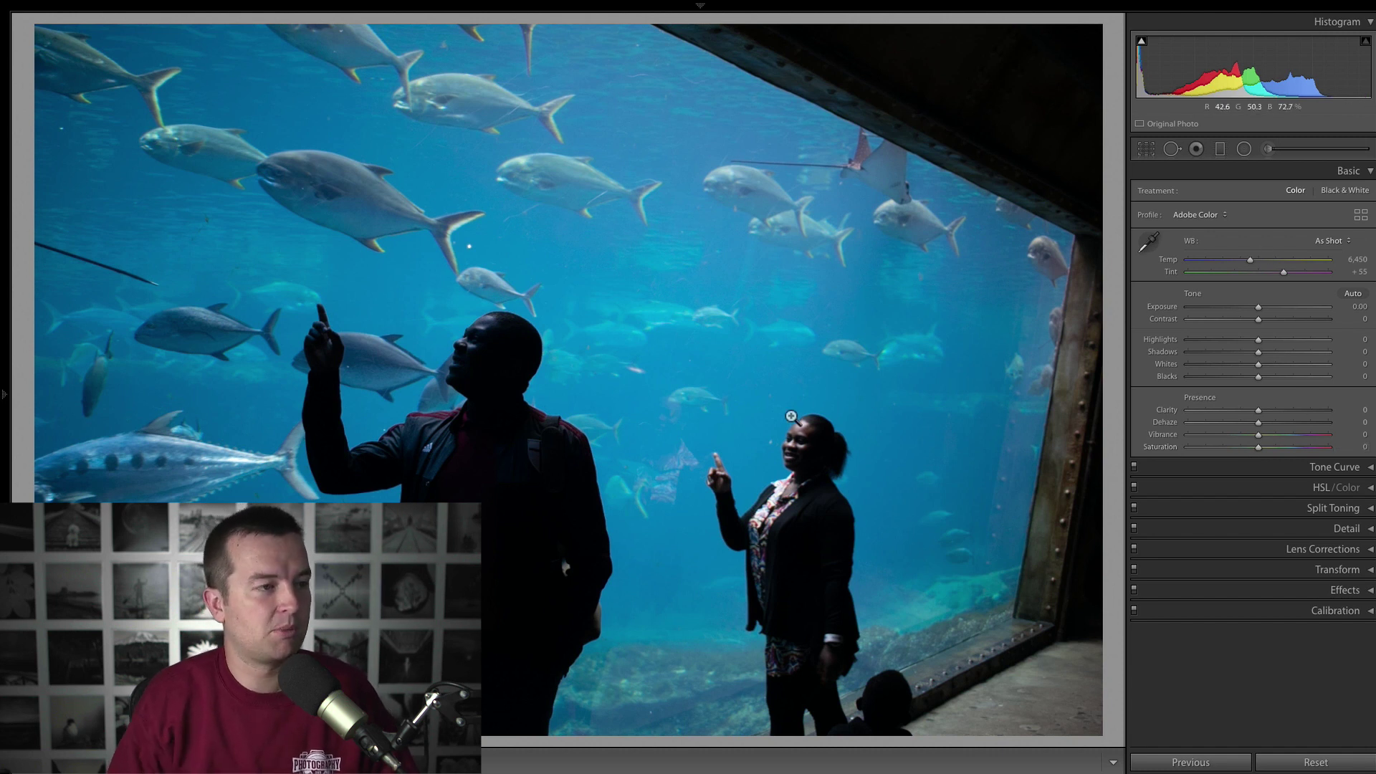
Step: Try raising the exposure to +5.00 and +3.35 while inspecting the man's face up close, and reset it to 0
key("super+Tab")
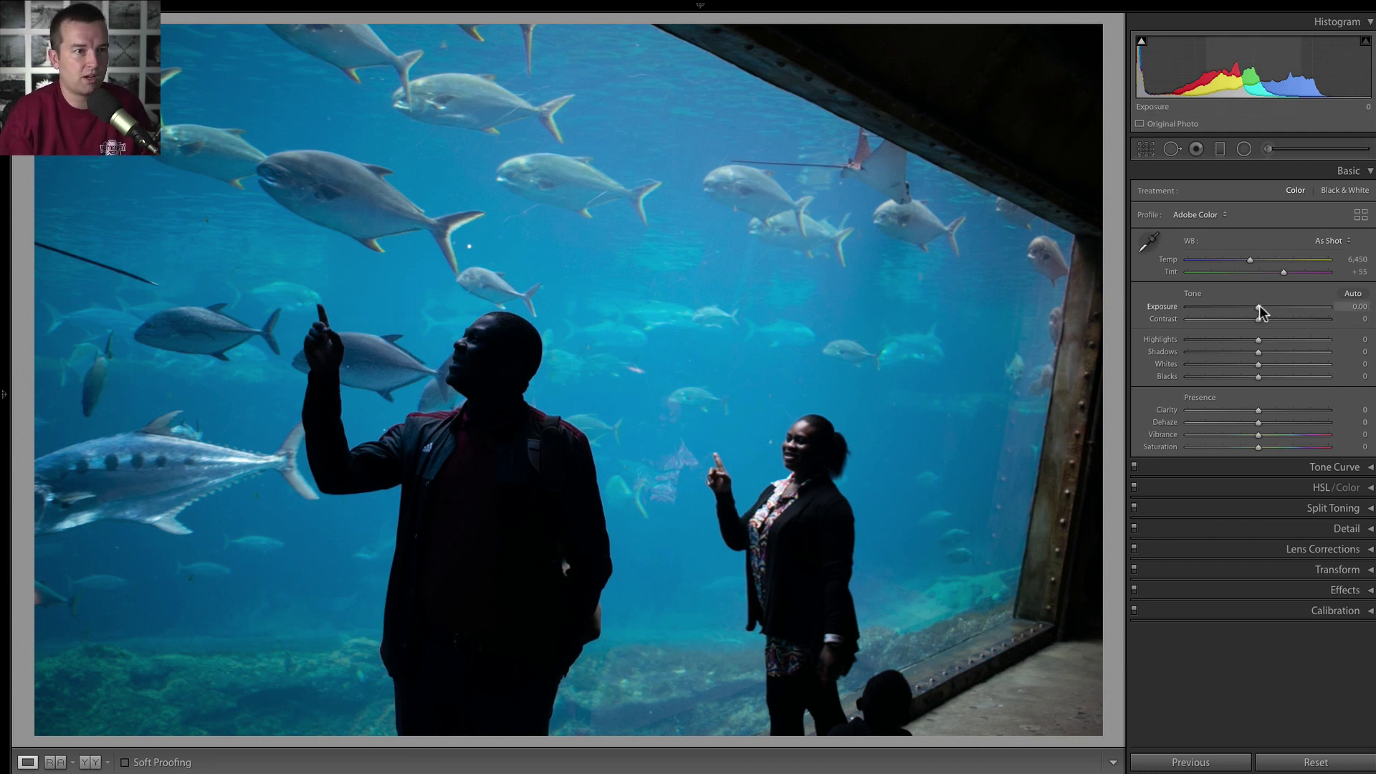
left_click_drag(1259, 305, 1331, 321)
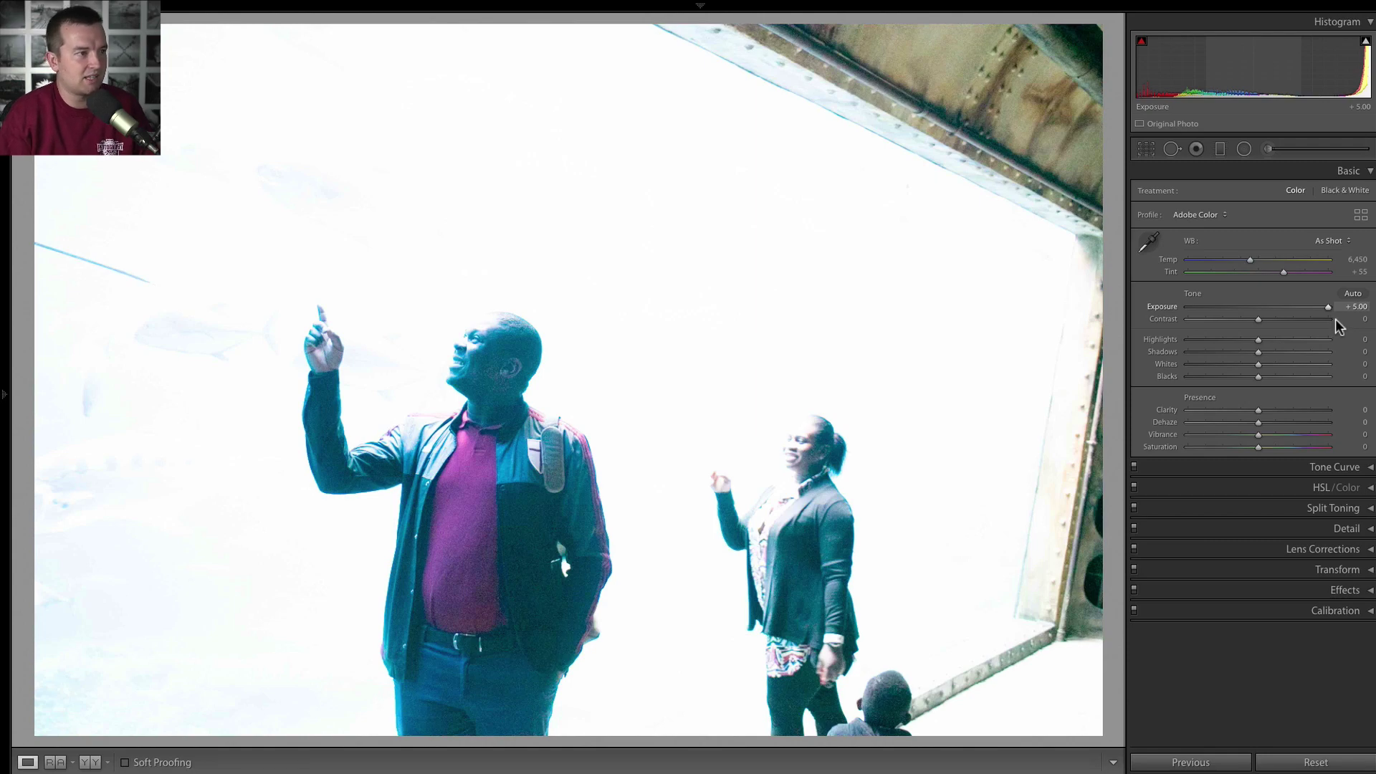
mouse_move(1335, 317)
left_mouse_down()
mouse_move(1301, 319)
mouse_move(1343, 324)
left_mouse_up()
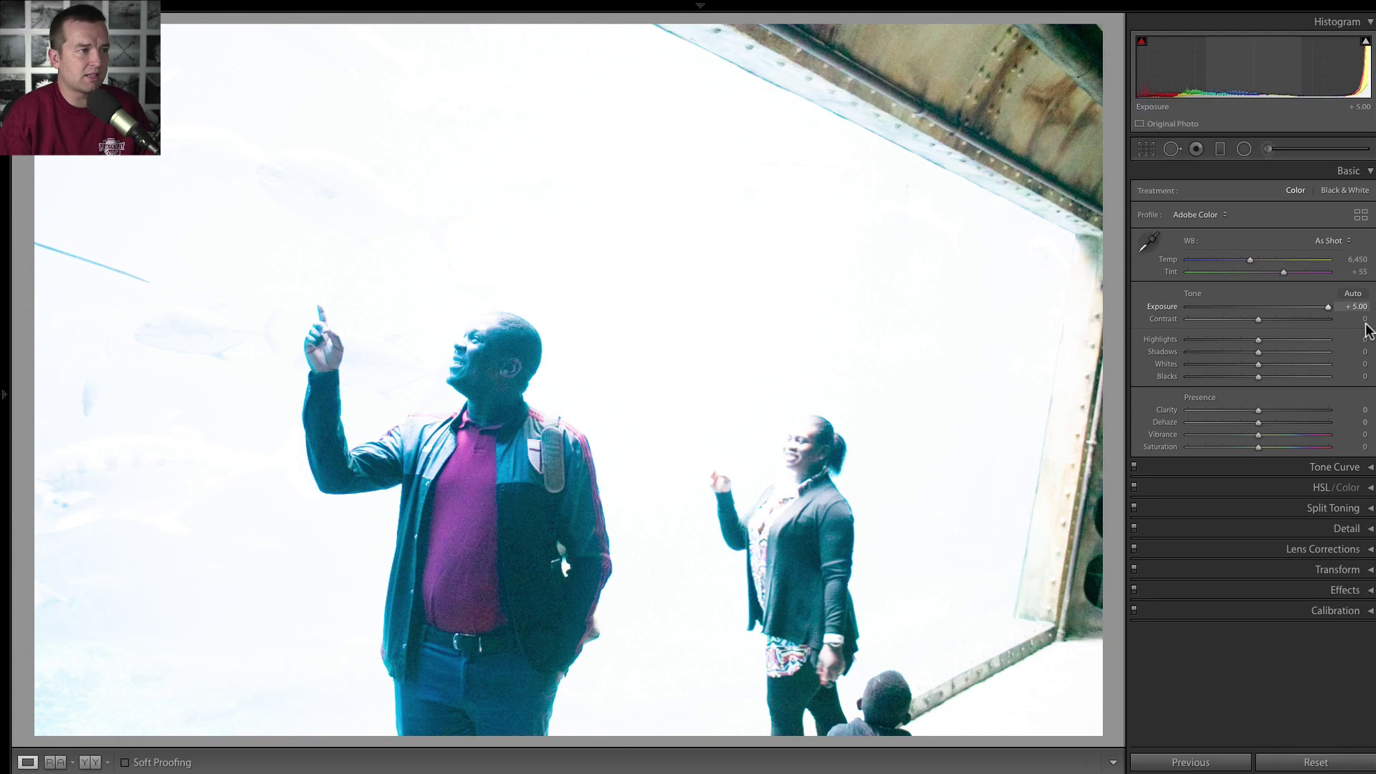
left_click(516, 402)
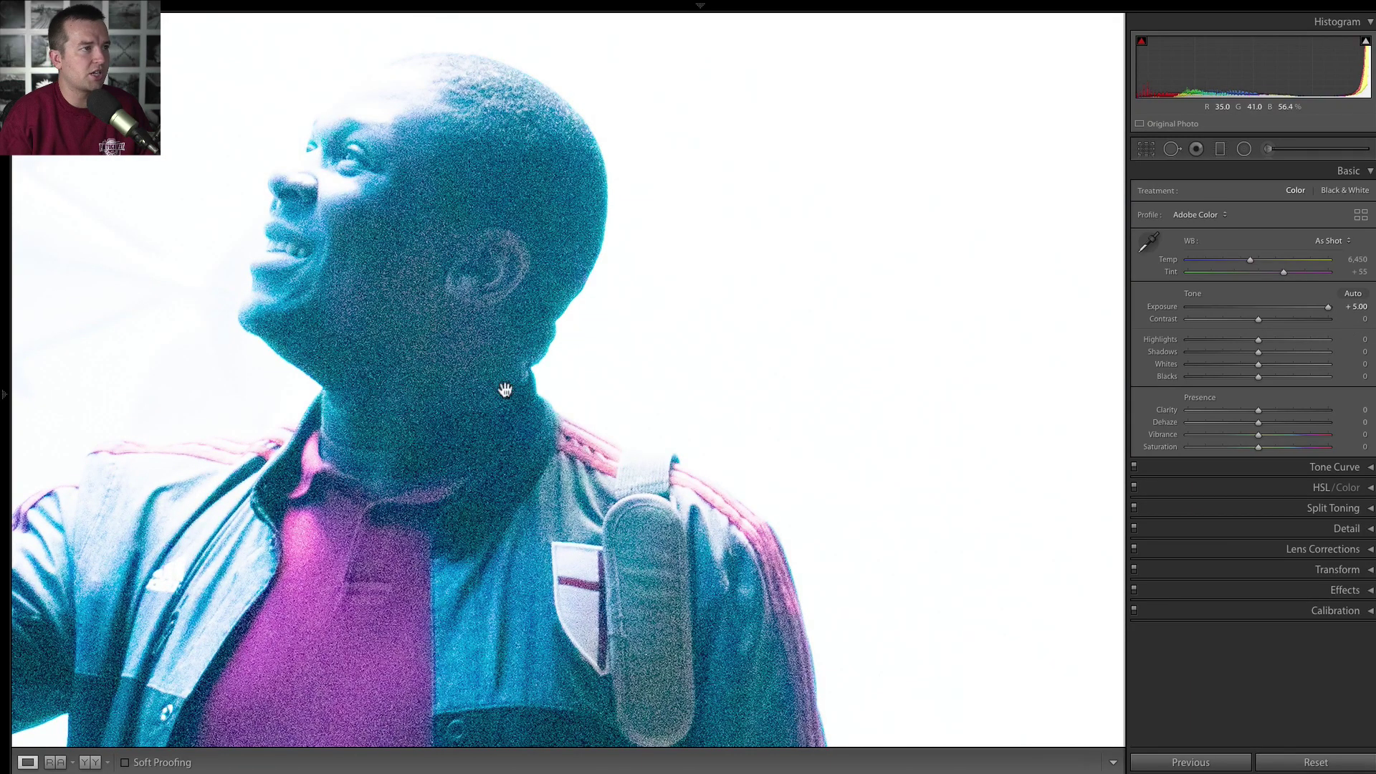
left_click_drag(430, 347, 765, 390)
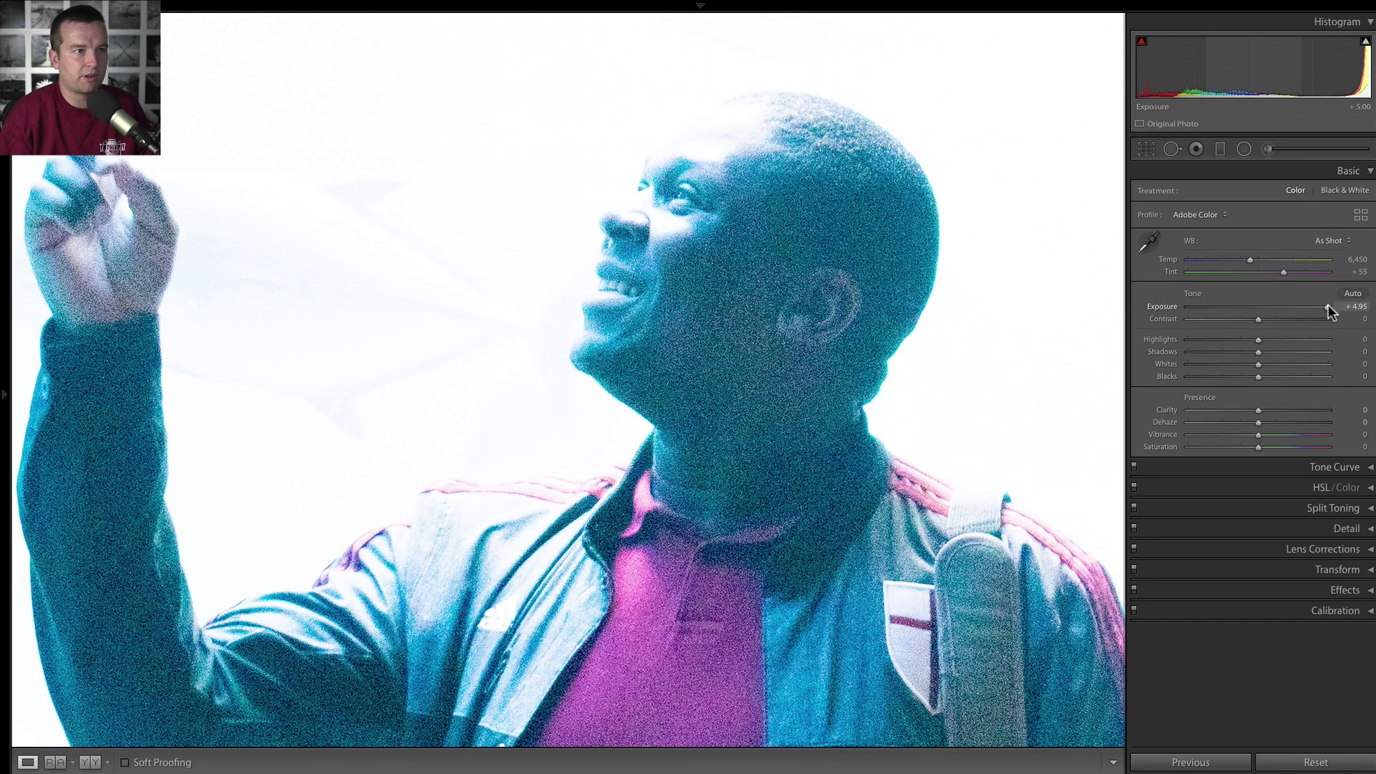
mouse_move(1327, 306)
left_mouse_down()
mouse_move(1280, 308)
mouse_move(1321, 312)
mouse_move(1306, 311)
left_mouse_up()
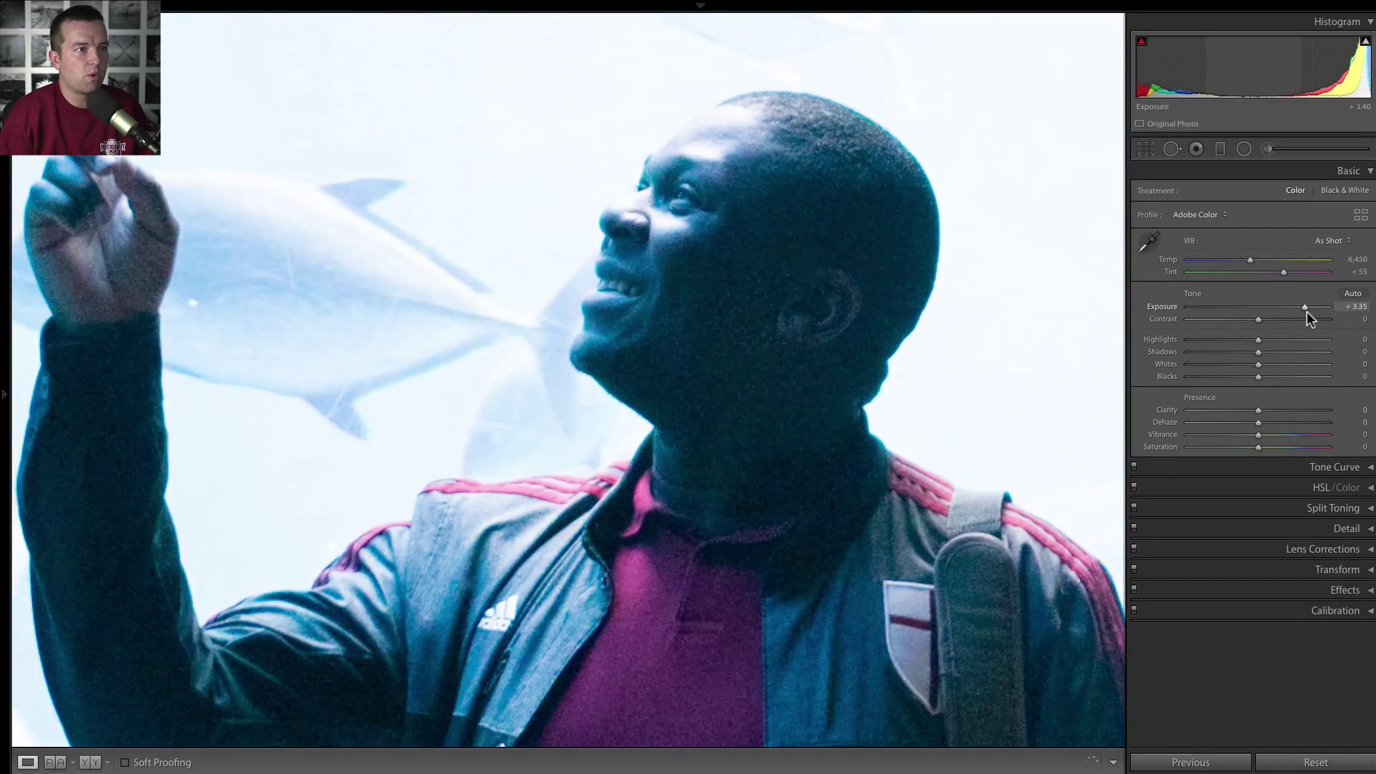
left_click(902, 336)
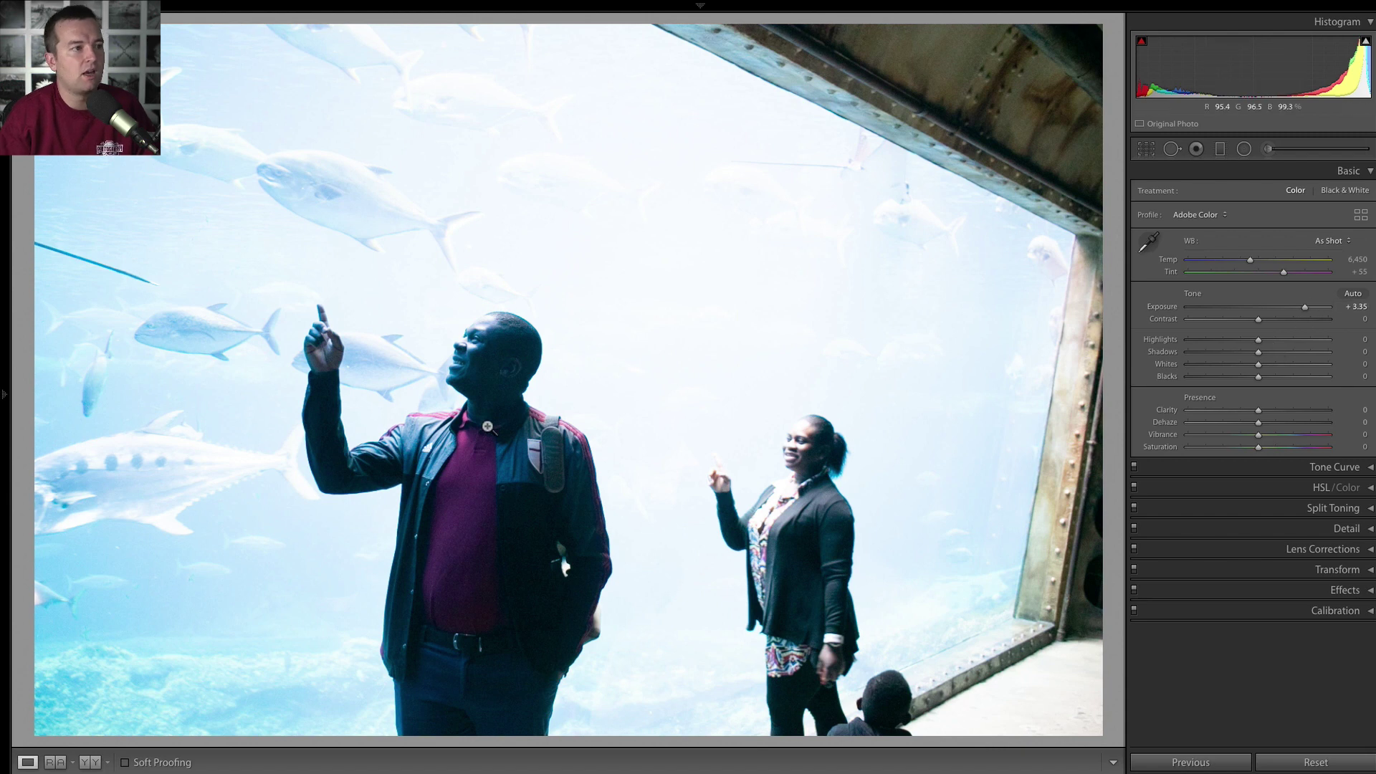
left_click(472, 371)
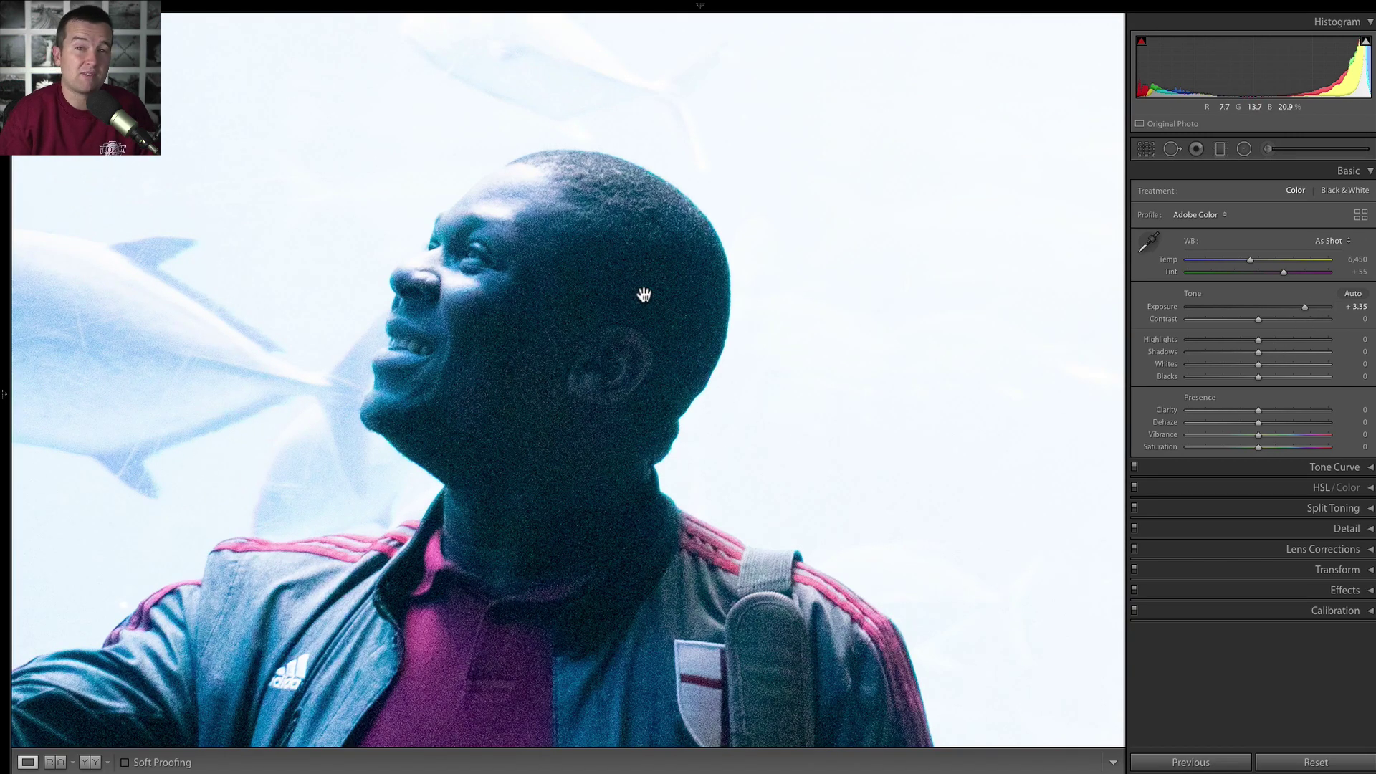
double_click(1305, 305)
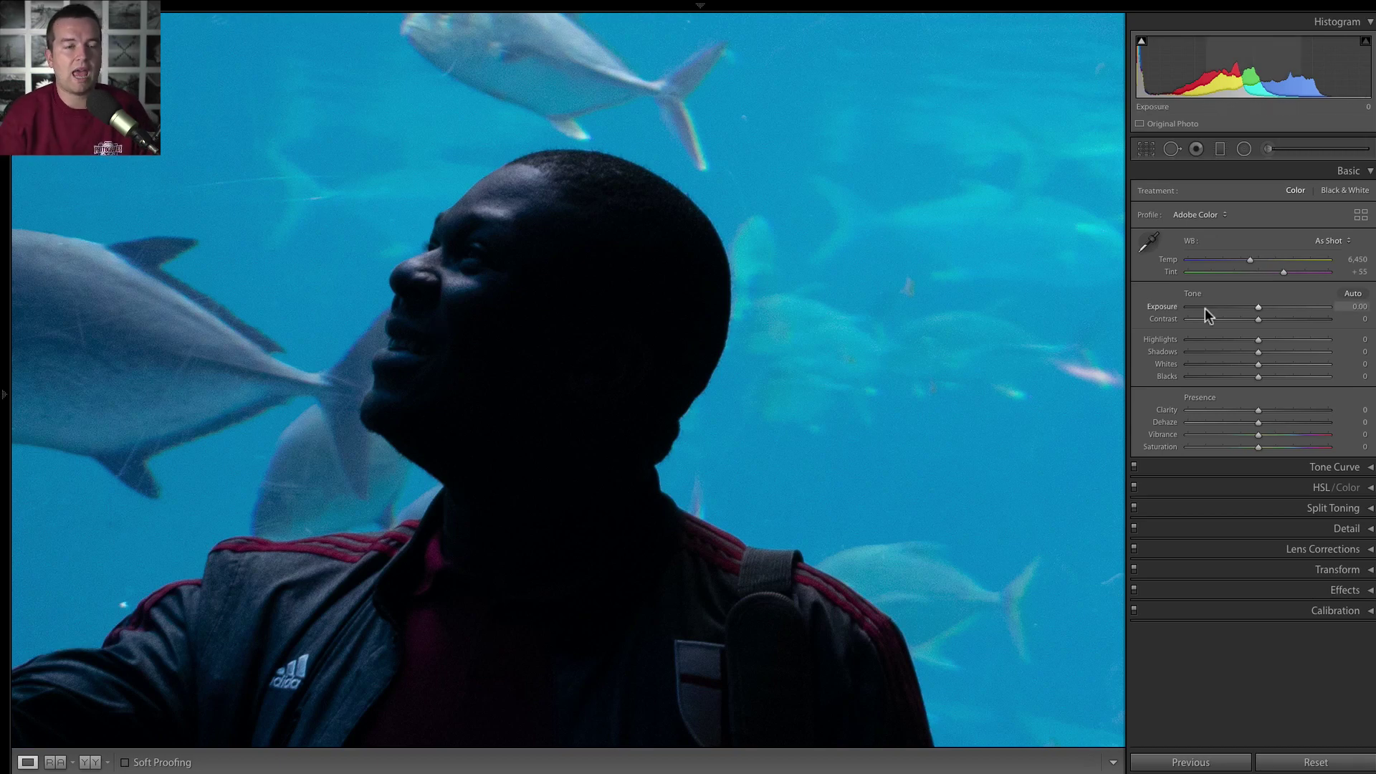
Step: Try the exposure at +5.00 again, inspect the noise on the man's face and jacket, lower it to +3.60 and reset it
left_click_drag(1259, 306, 1342, 309)
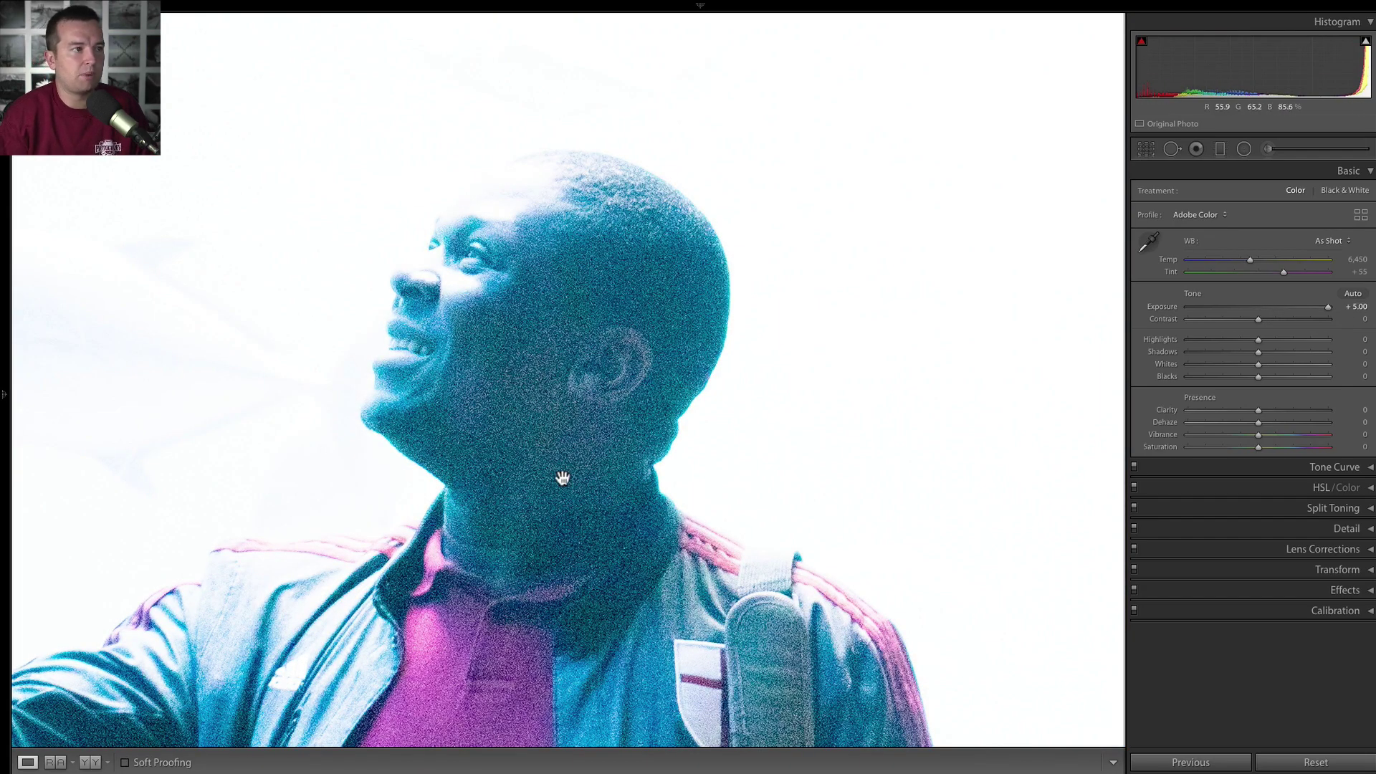
left_click_drag(563, 479, 831, 343)
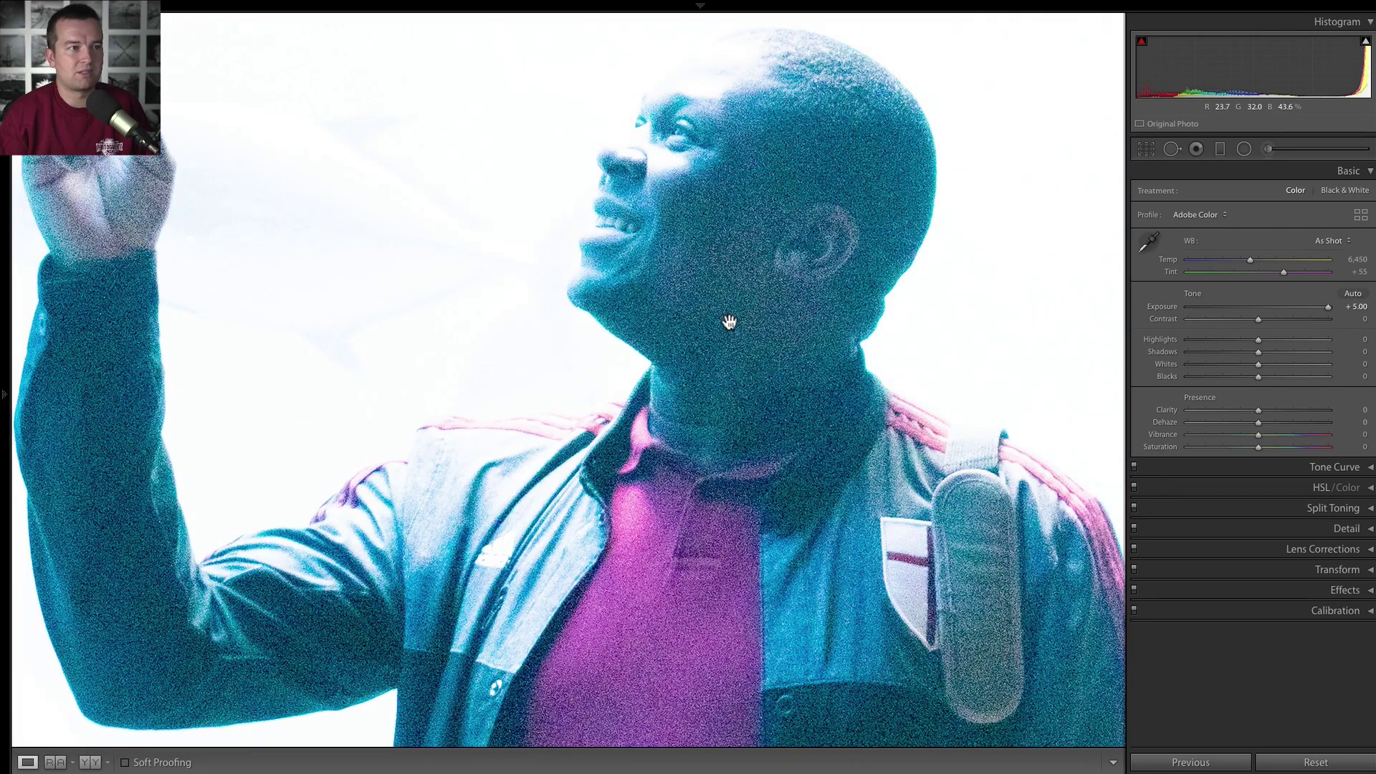
left_click(847, 486)
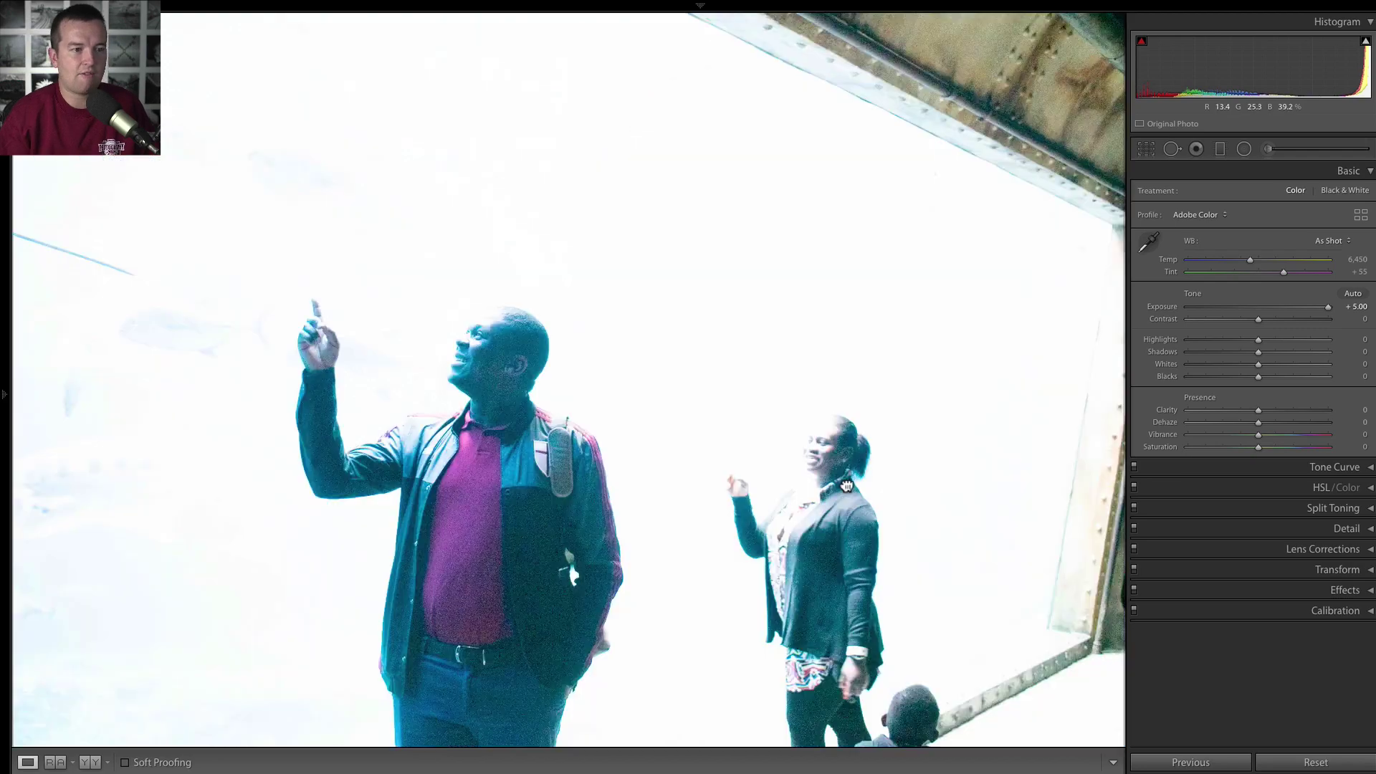
left_click(847, 484)
left_click(849, 487)
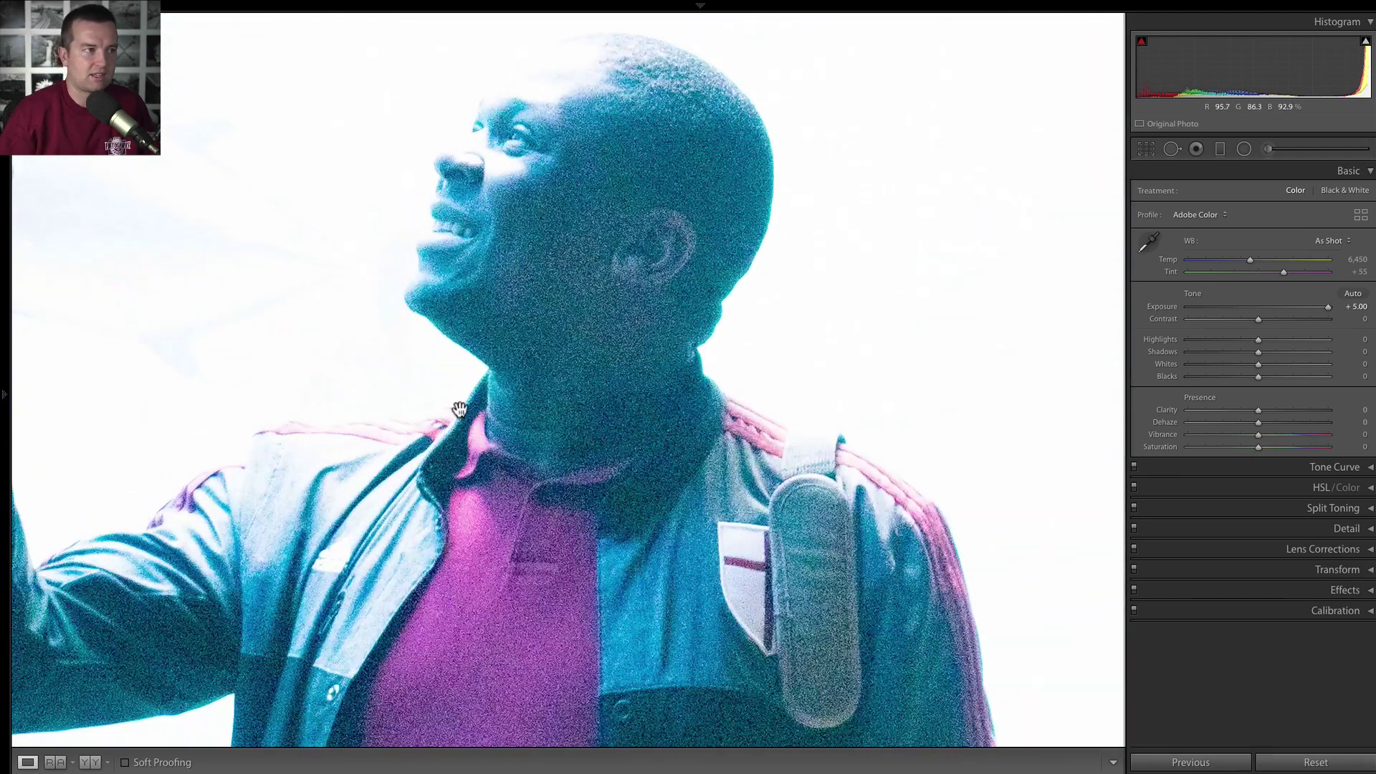
left_click(463, 413)
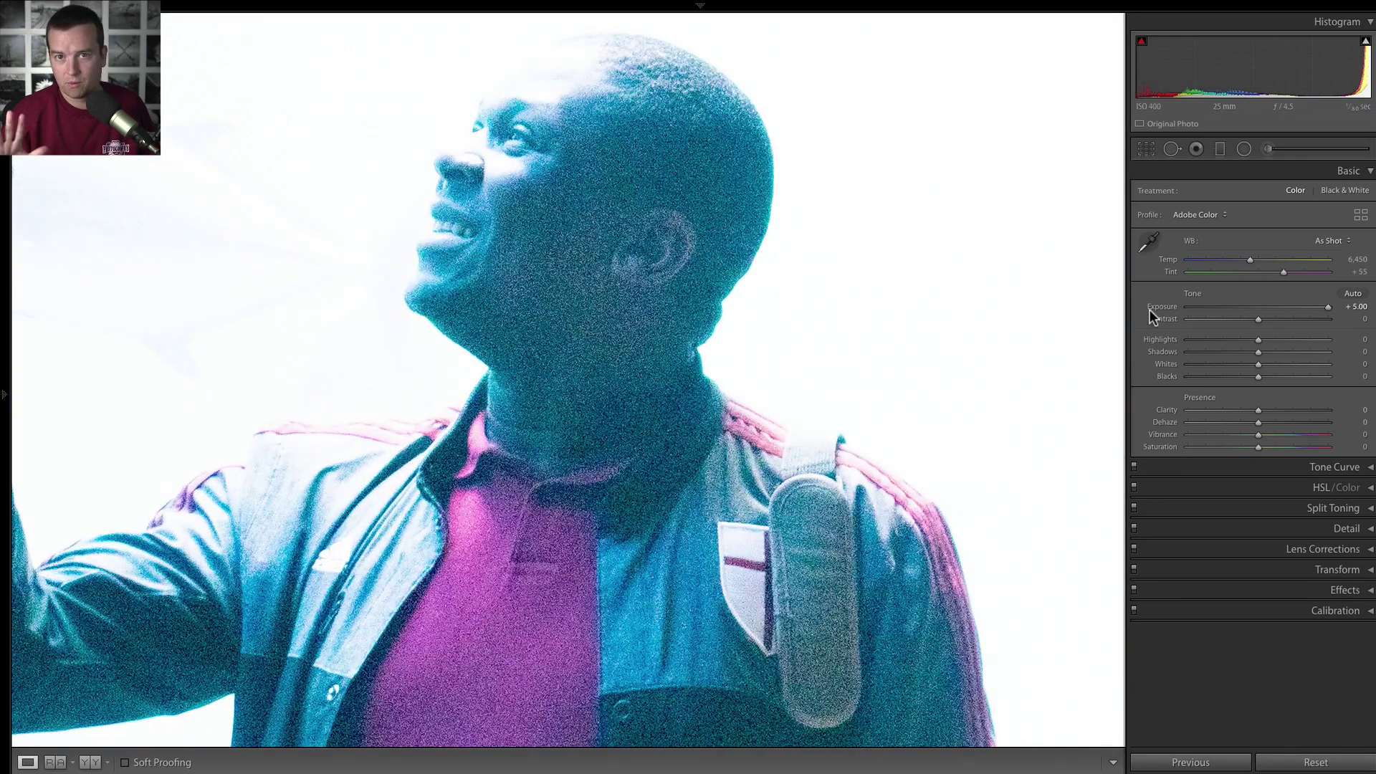
left_click(731, 287)
left_click_drag(1321, 305, 1306, 308)
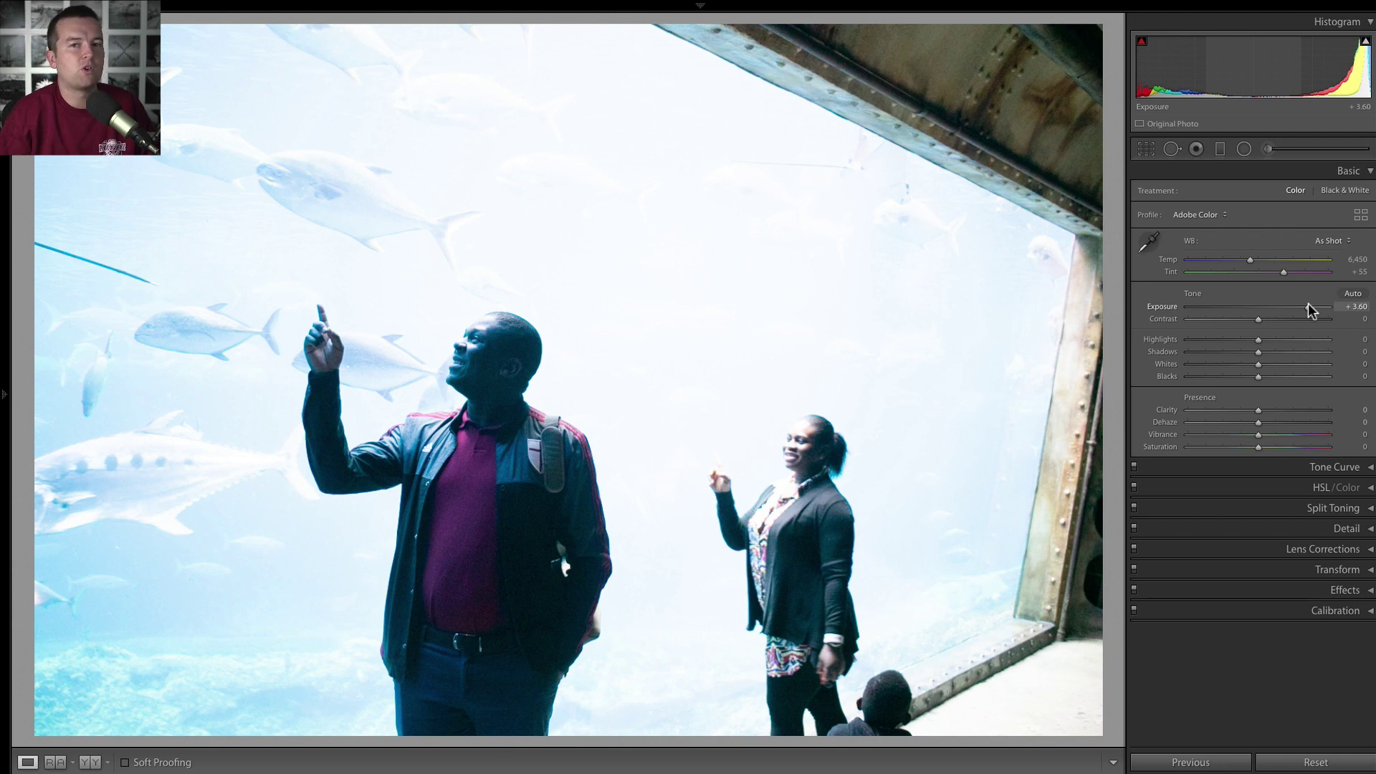
double_click(1309, 303)
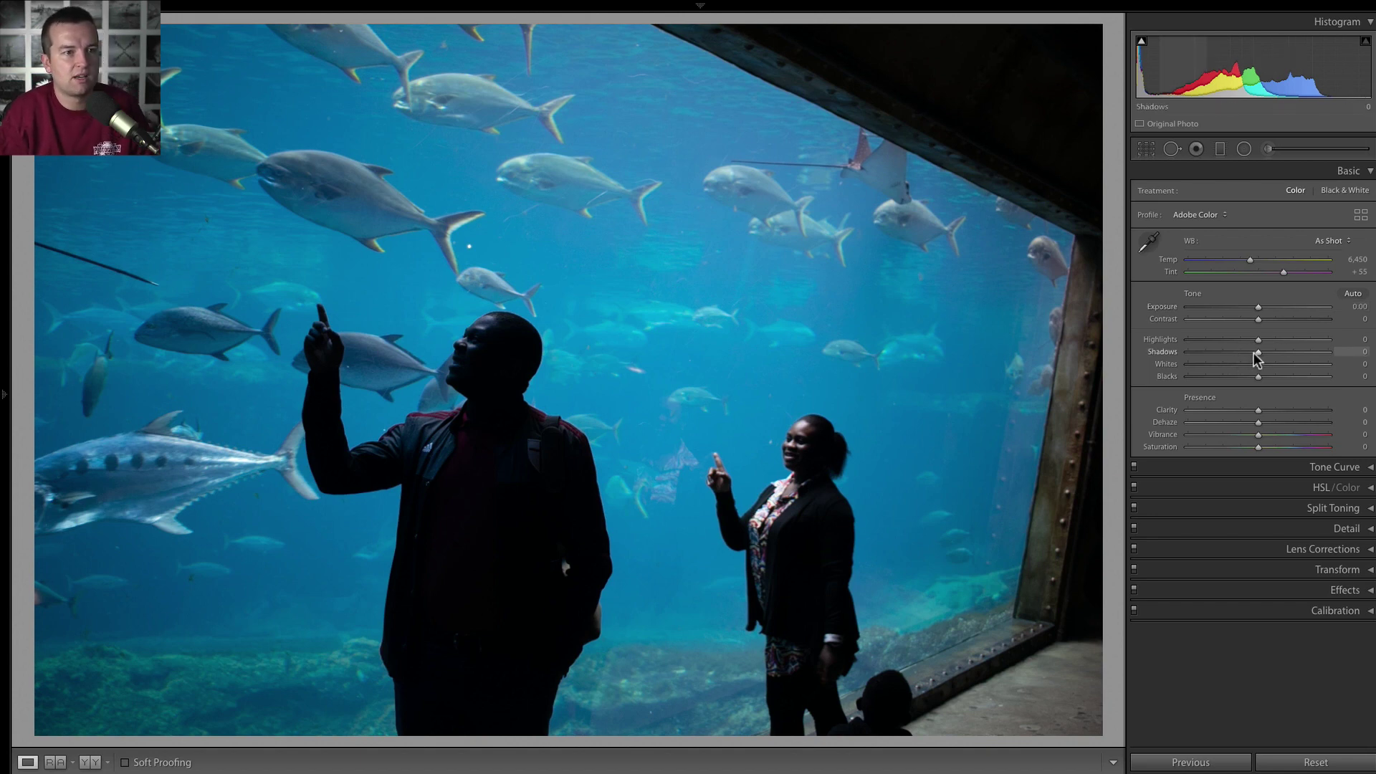
Step: Set Shadows to +70 to bring out the dark figures, after testing lighter Blacks and returning them to 0
left_click_drag(1258, 352, 1314, 353)
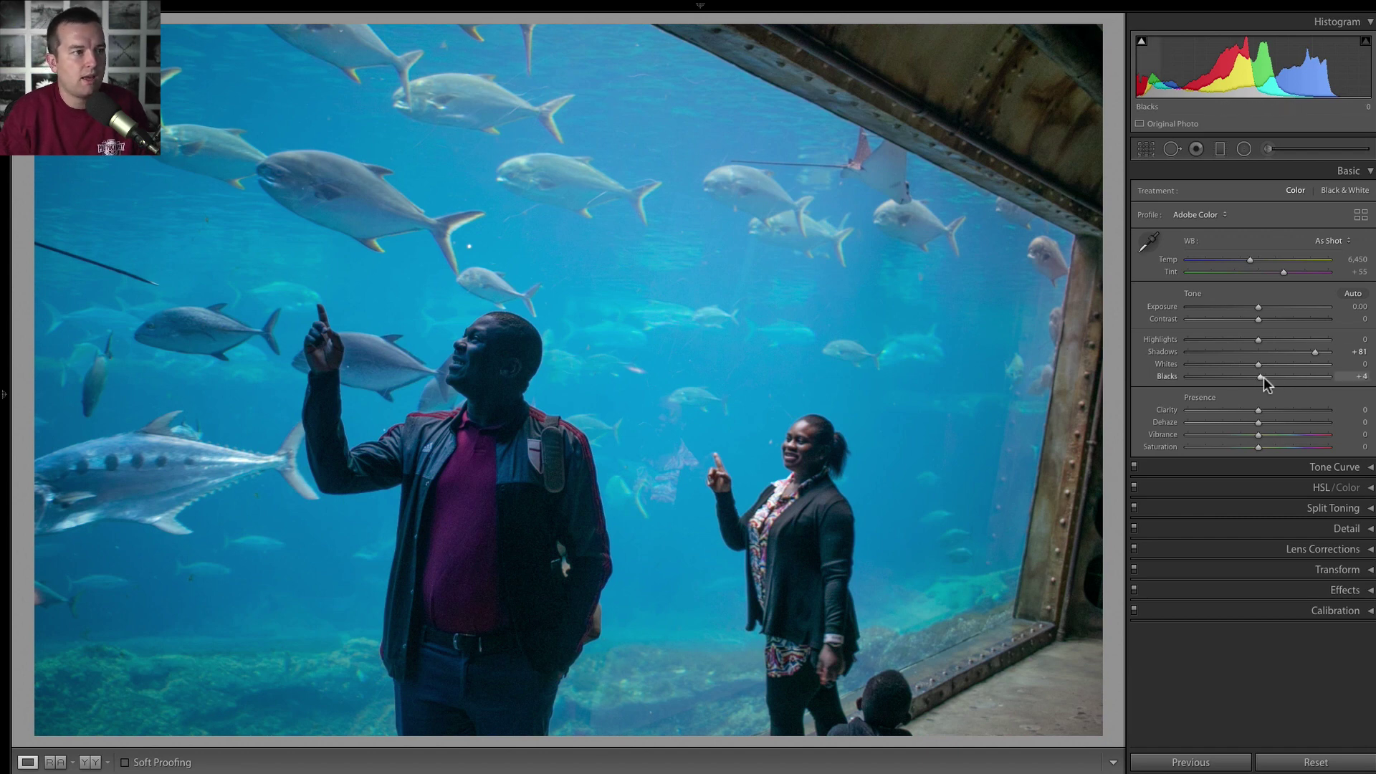
left_click_drag(1259, 376, 1308, 375)
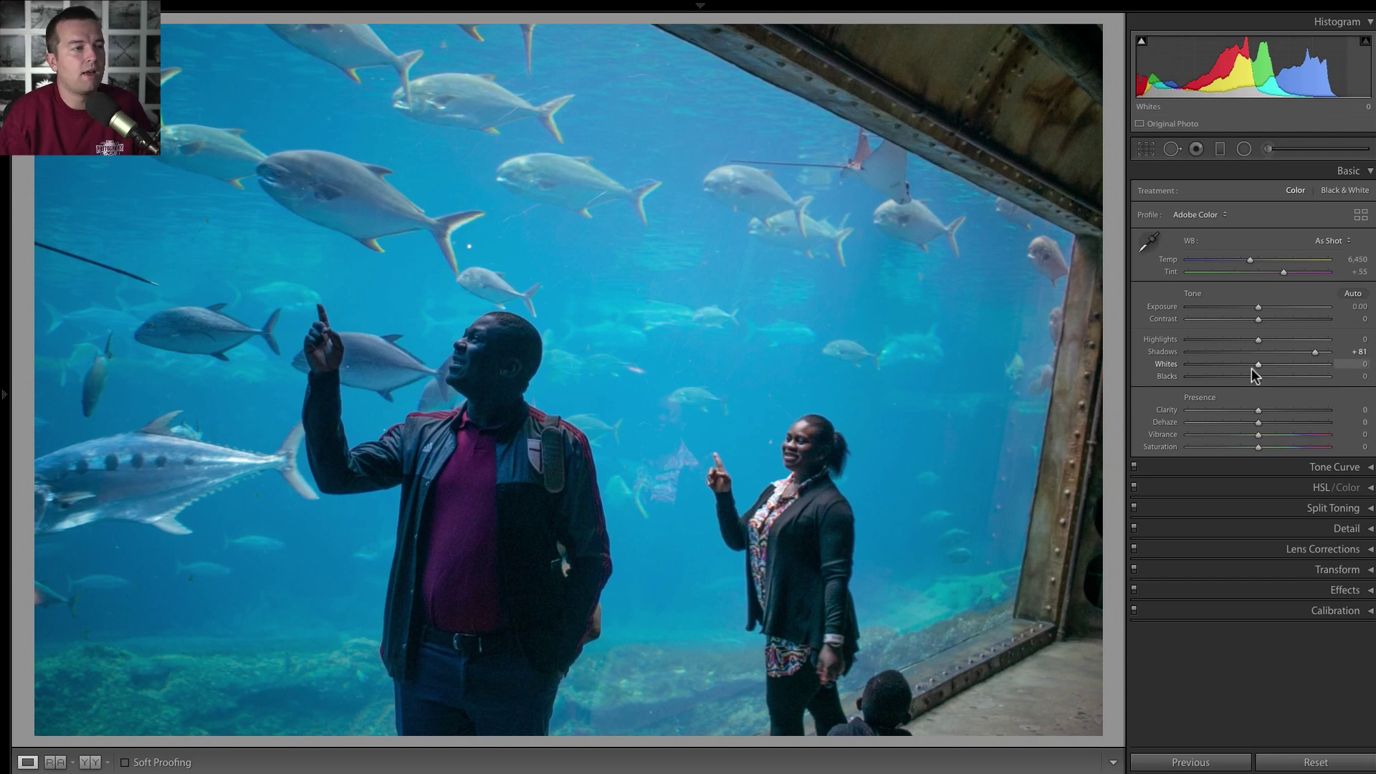
mouse_move(1316, 352)
left_mouse_down()
mouse_move(1358, 356)
mouse_move(1307, 358)
left_mouse_up()
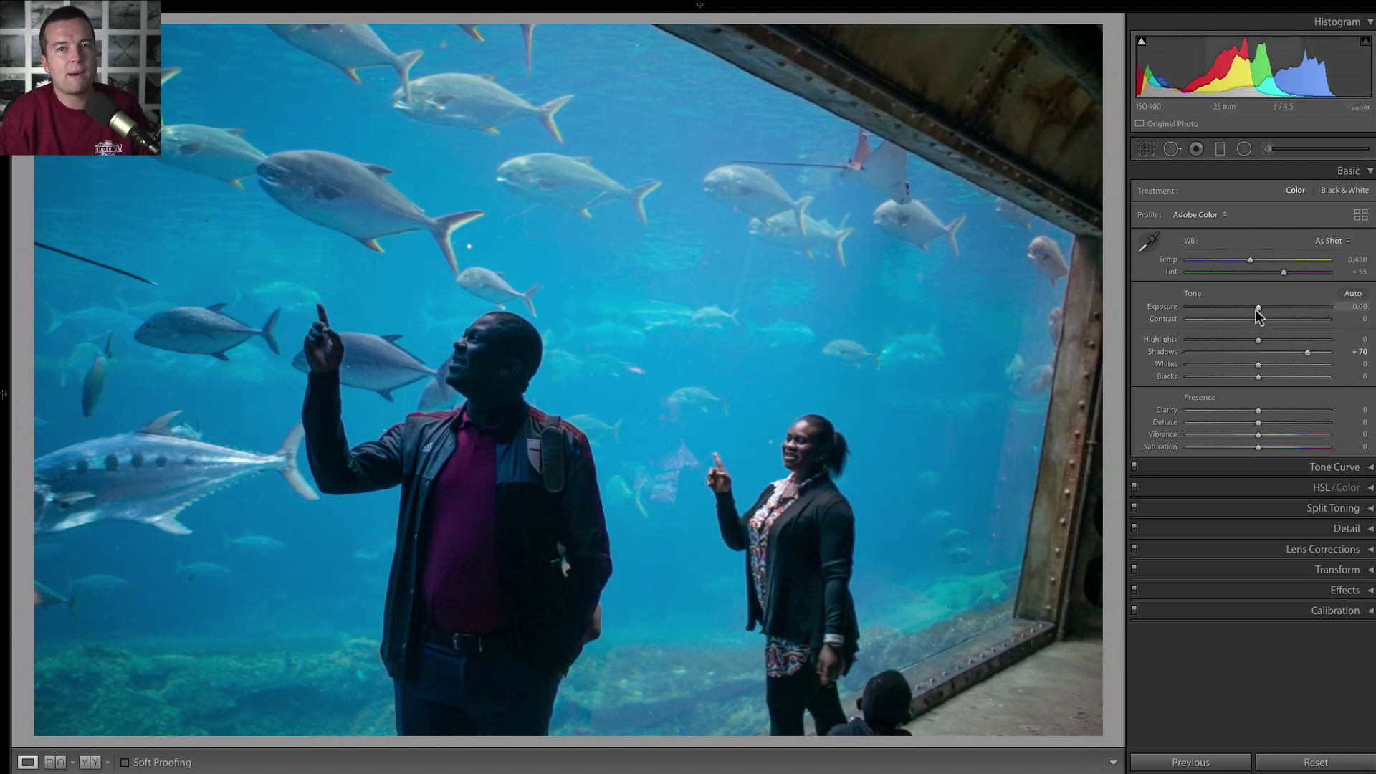
Step: Set Exposure to +1.30, Highlights to -37 and Whites to -48
left_click_drag(1258, 304, 1275, 307)
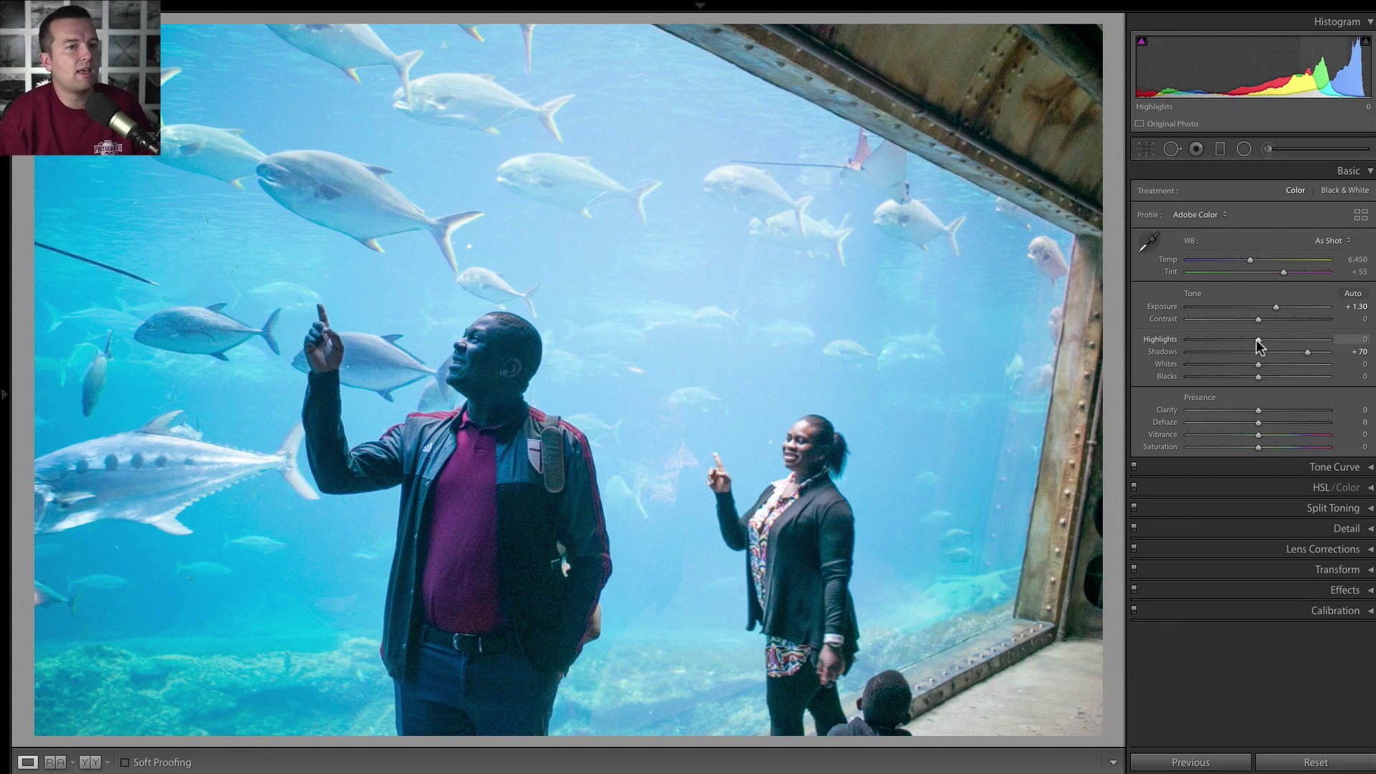
left_click_drag(1258, 342, 1227, 367)
left_click(1254, 366)
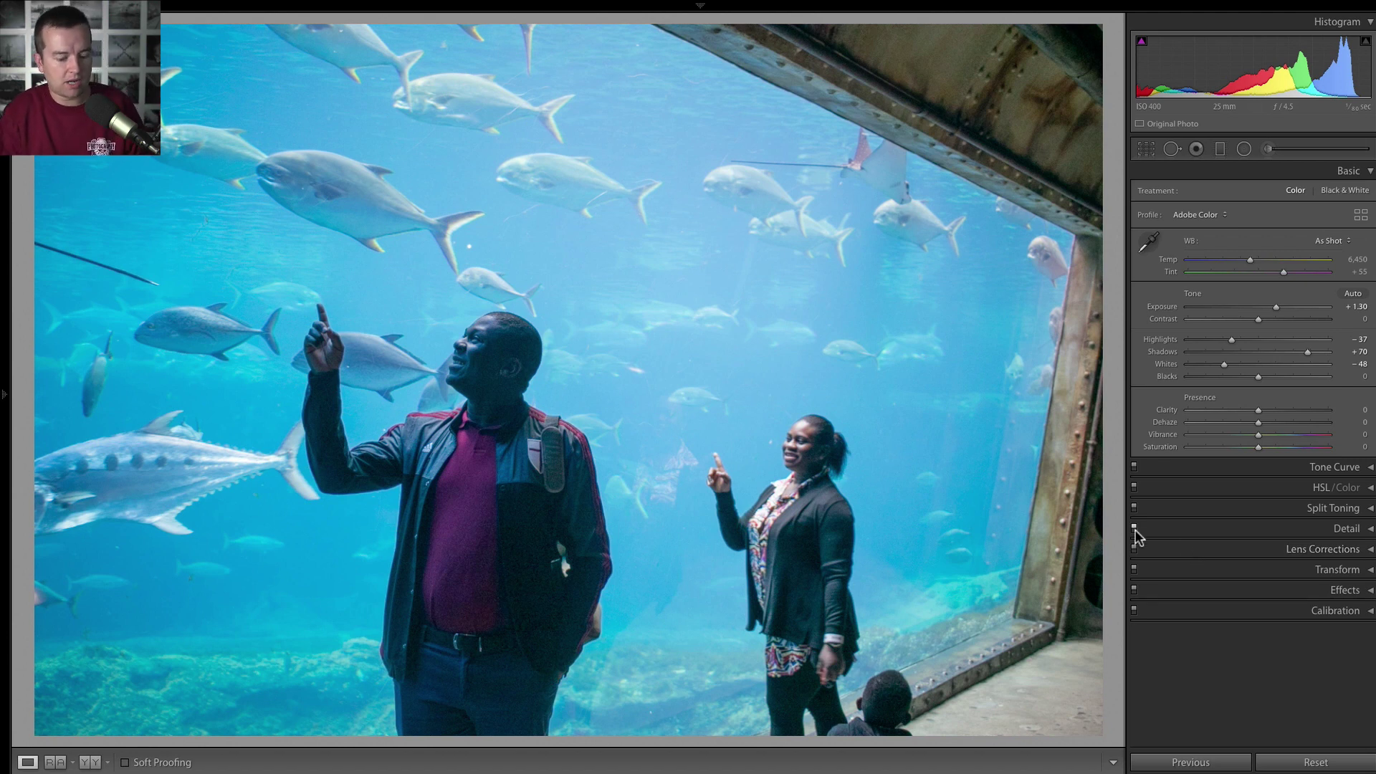
Step: Compare the edited photo with its unedited before version
key("backslash")
key("backslash")
key("backslash")
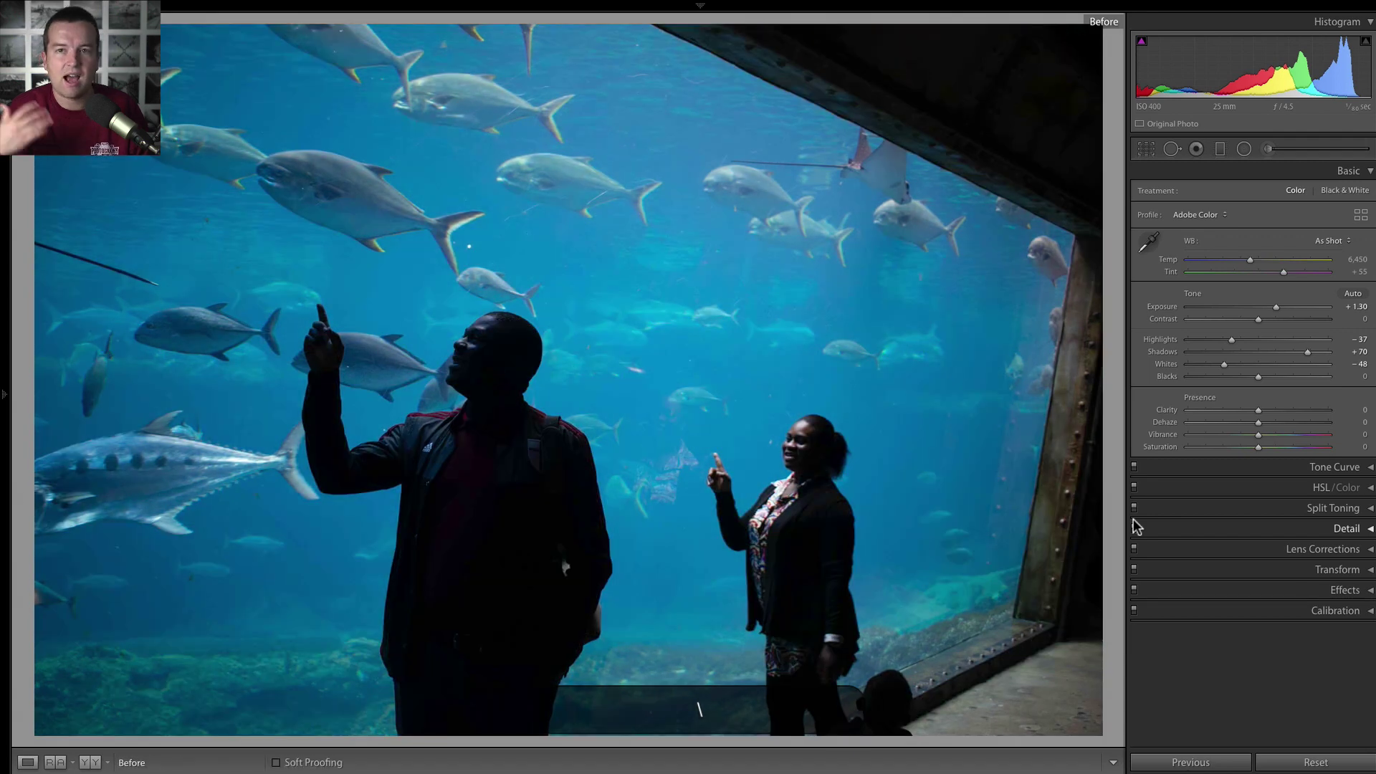
key("backslash")
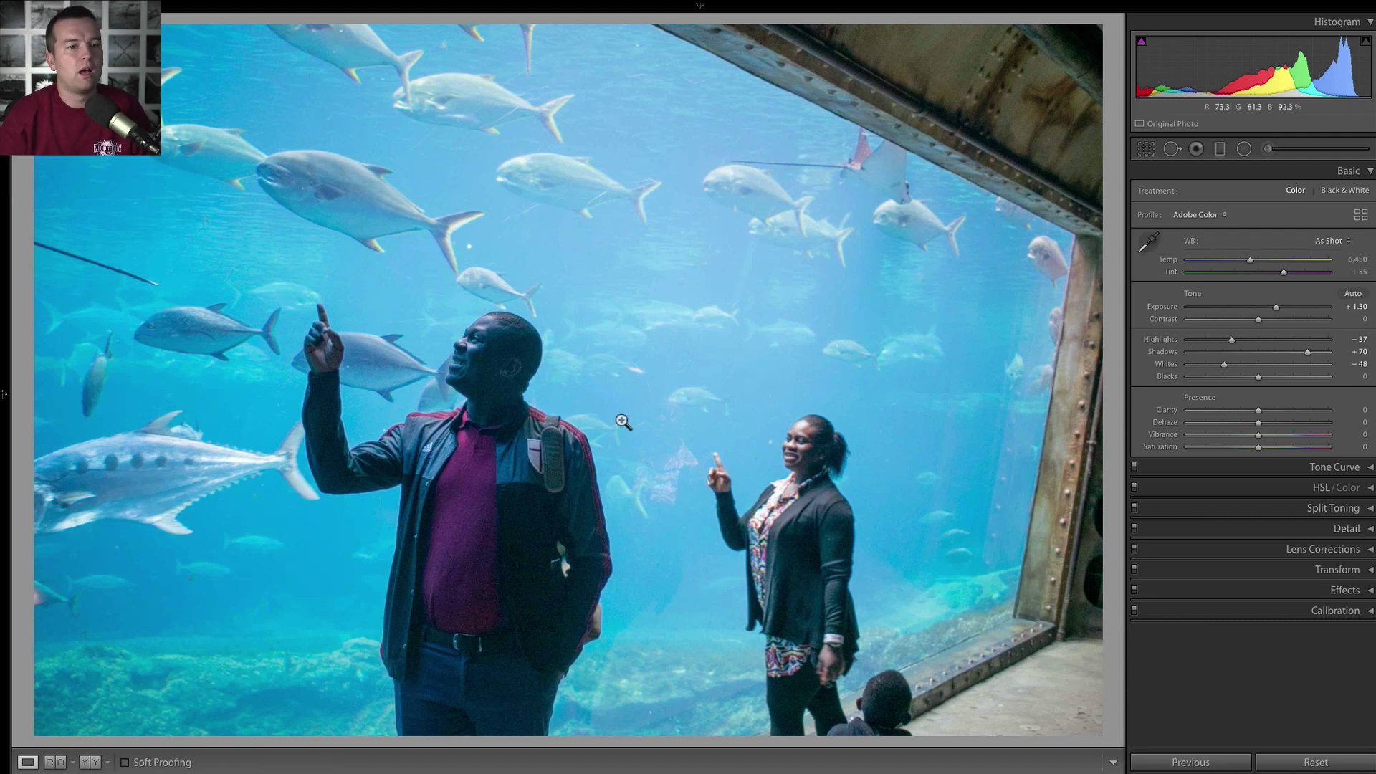
Step: Darken the aquarium water with the HSL luminance targeted adjustment, bringing Blue to -42 and Aqua to -5
left_click(1371, 492)
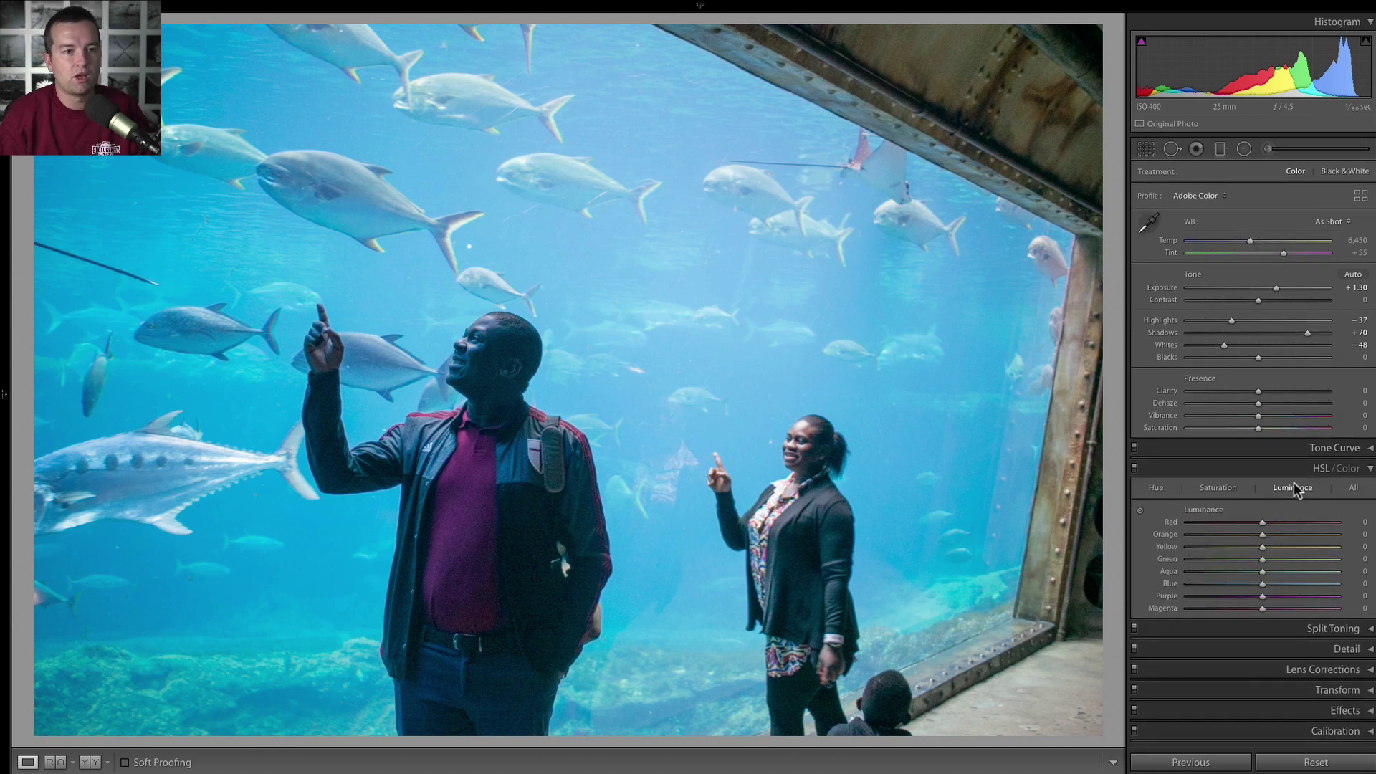
left_click(1293, 484)
left_click(1293, 487)
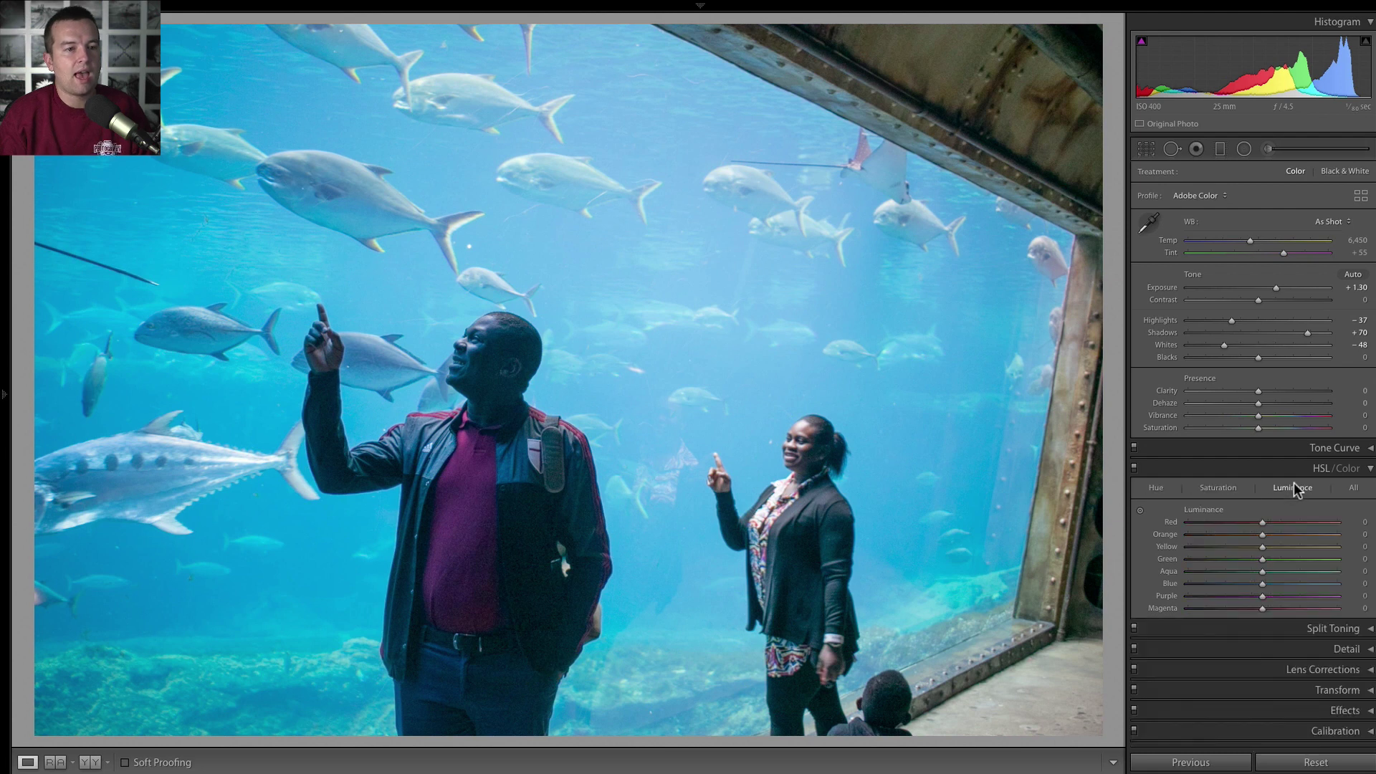
left_click(1140, 510)
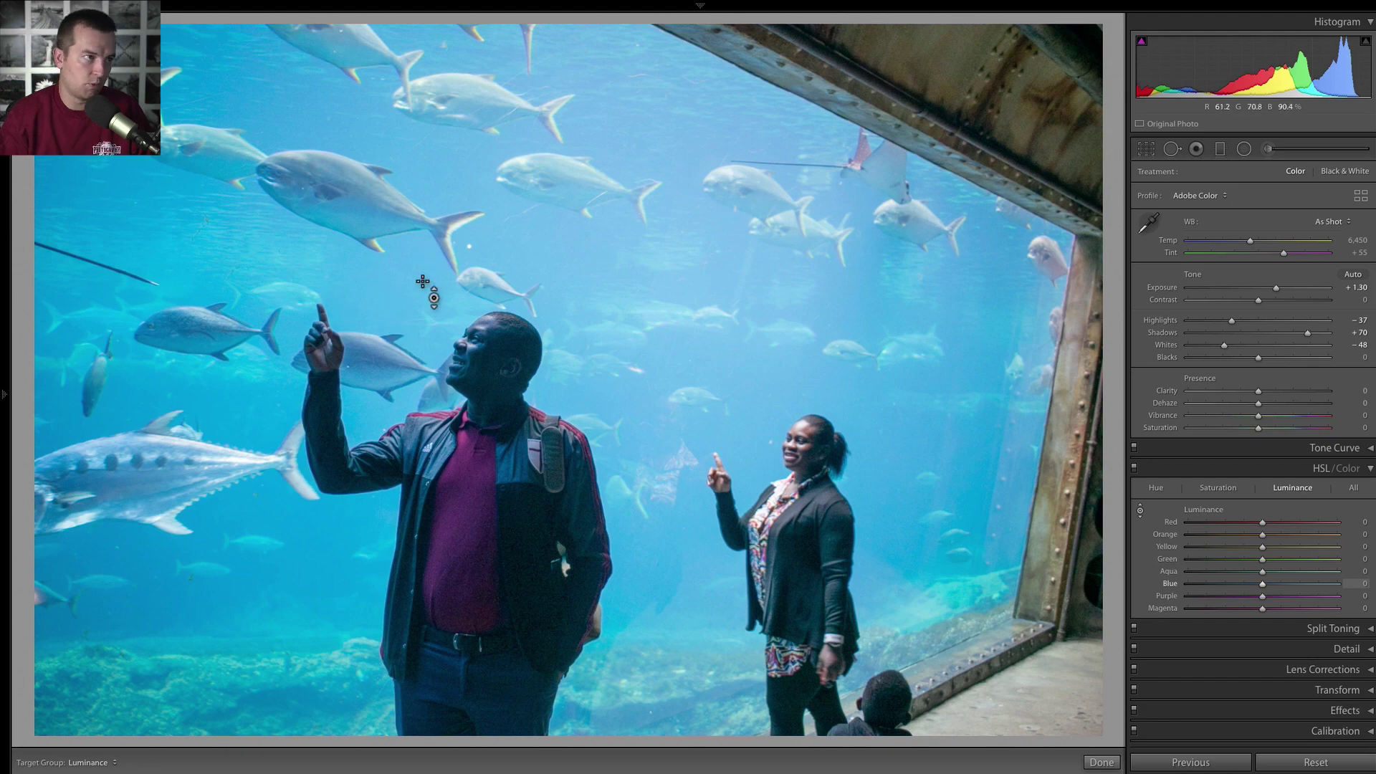
left_click_drag(383, 283, 384, 351)
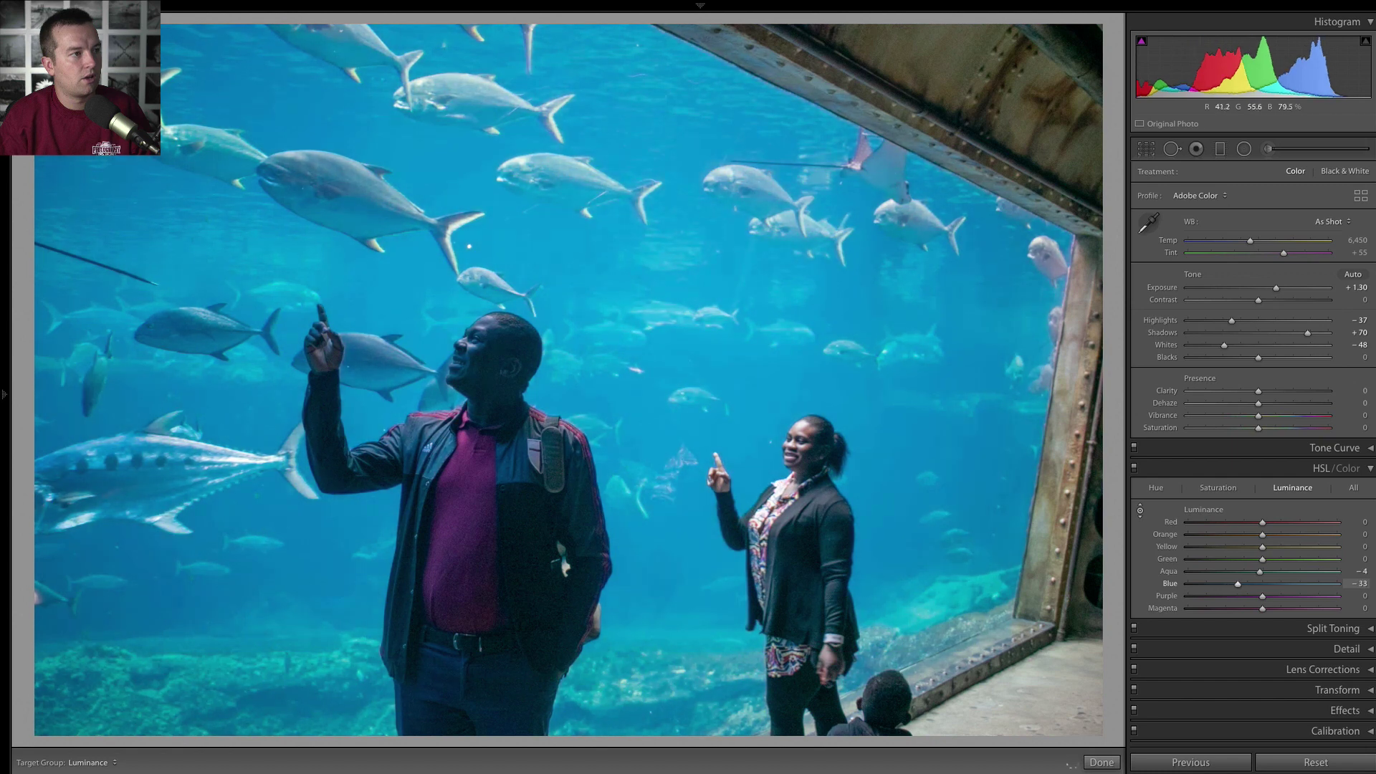
left_click_drag(789, 201, 789, 354)
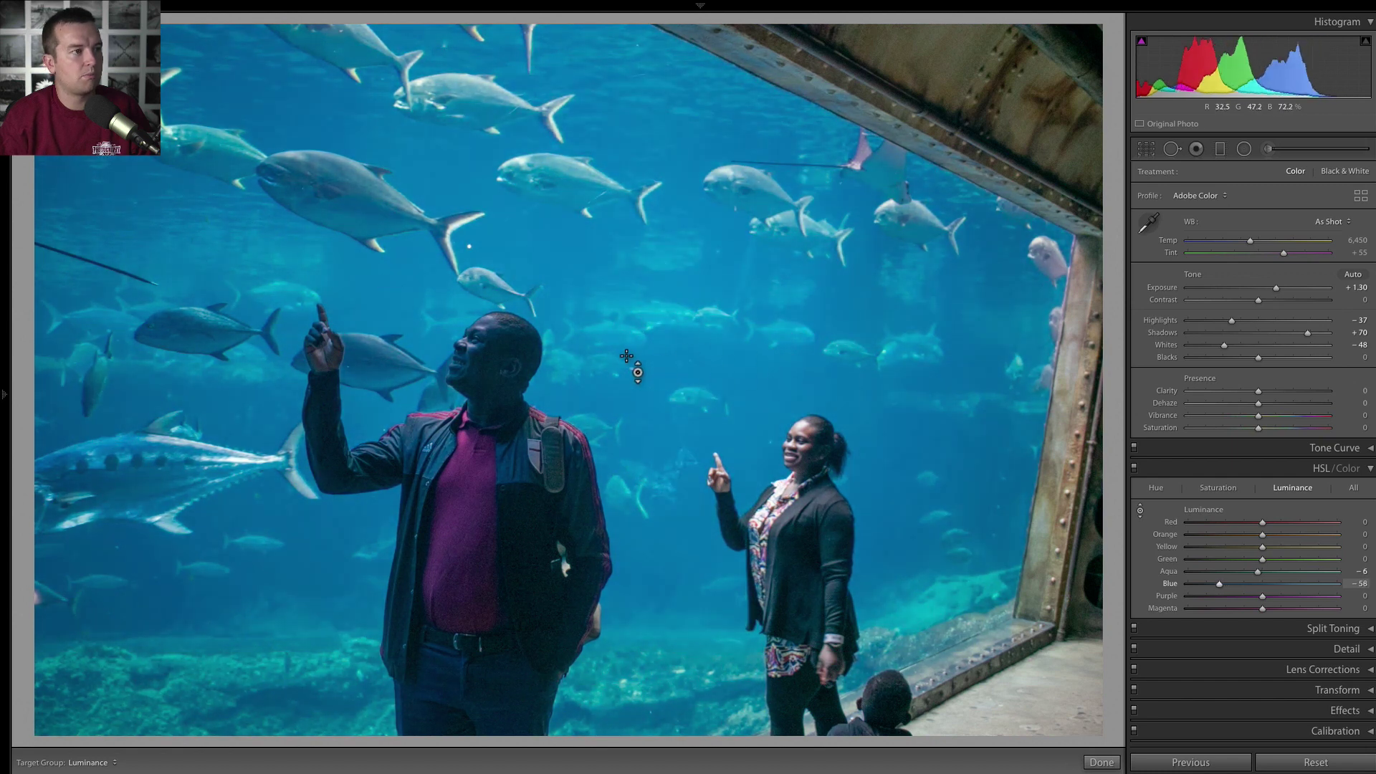
left_click_drag(706, 376, 706, 312)
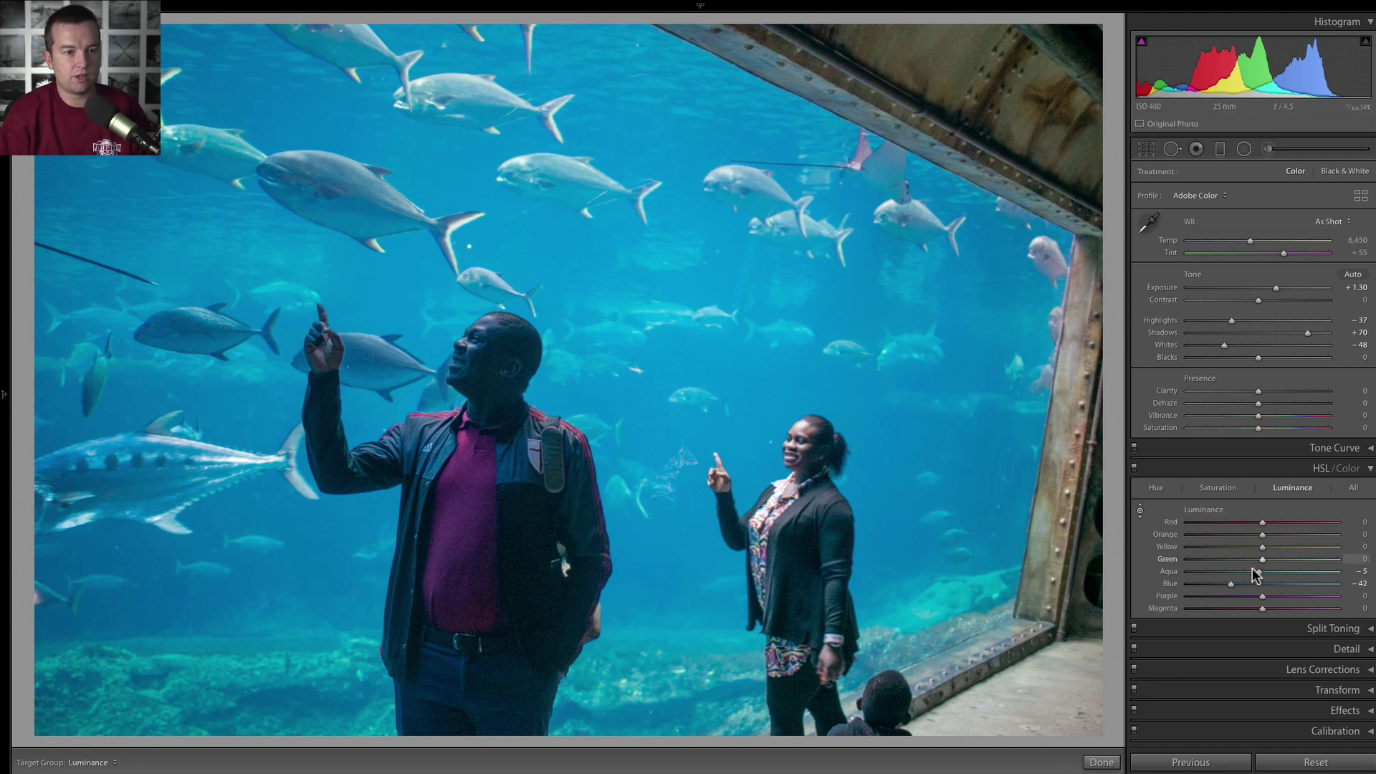
Step: Try darkening the water further to a luminance of -85 for Blue and -44 for Aqua, and end the targeted adjustment
mouse_move(1231, 582)
left_mouse_down()
mouse_move(1213, 582)
mouse_move(1256, 583)
mouse_move(1230, 582)
left_mouse_up()
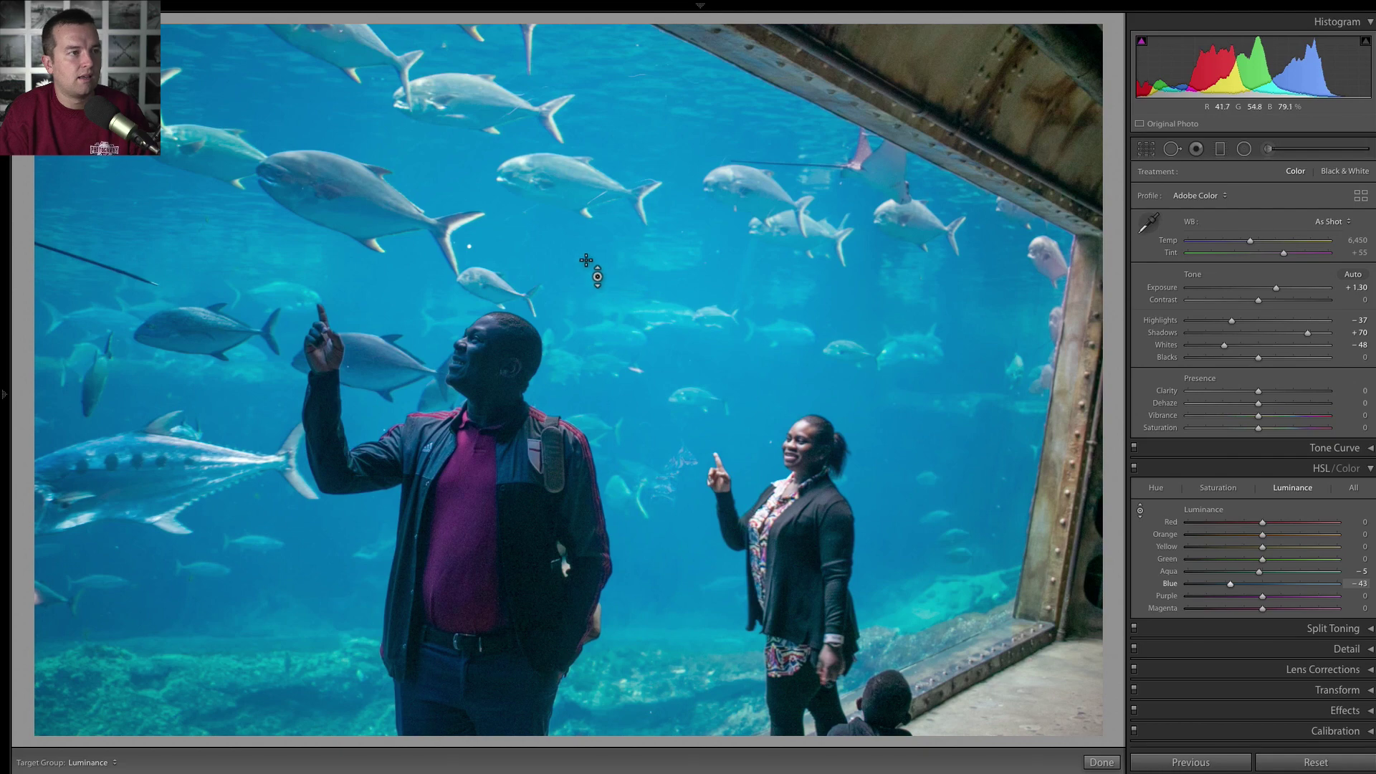
mouse_move(582, 269)
left_mouse_down()
mouse_move(582, 327)
mouse_move(579, 265)
left_mouse_up()
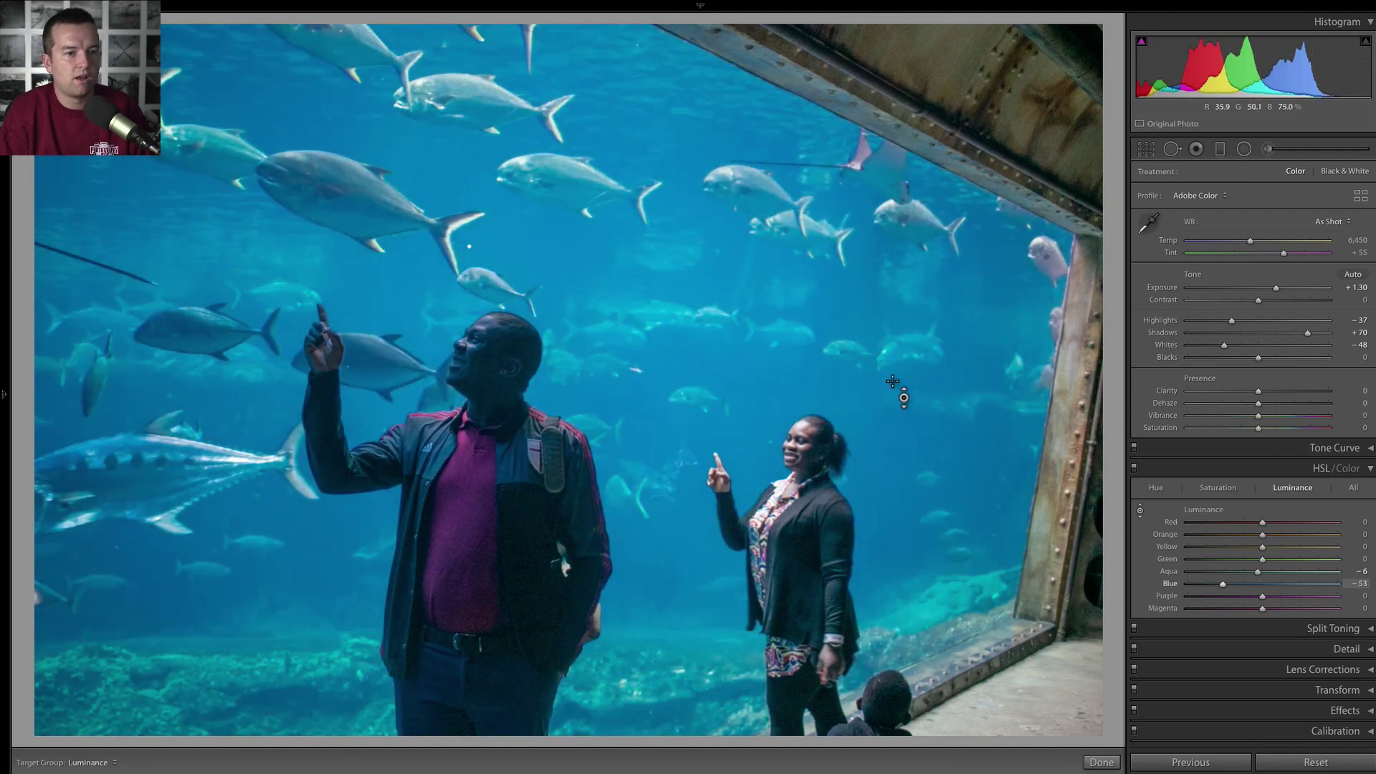
mouse_move(1223, 584)
left_mouse_down()
mouse_move(1241, 586)
mouse_move(1199, 585)
mouse_move(1230, 571)
left_mouse_up()
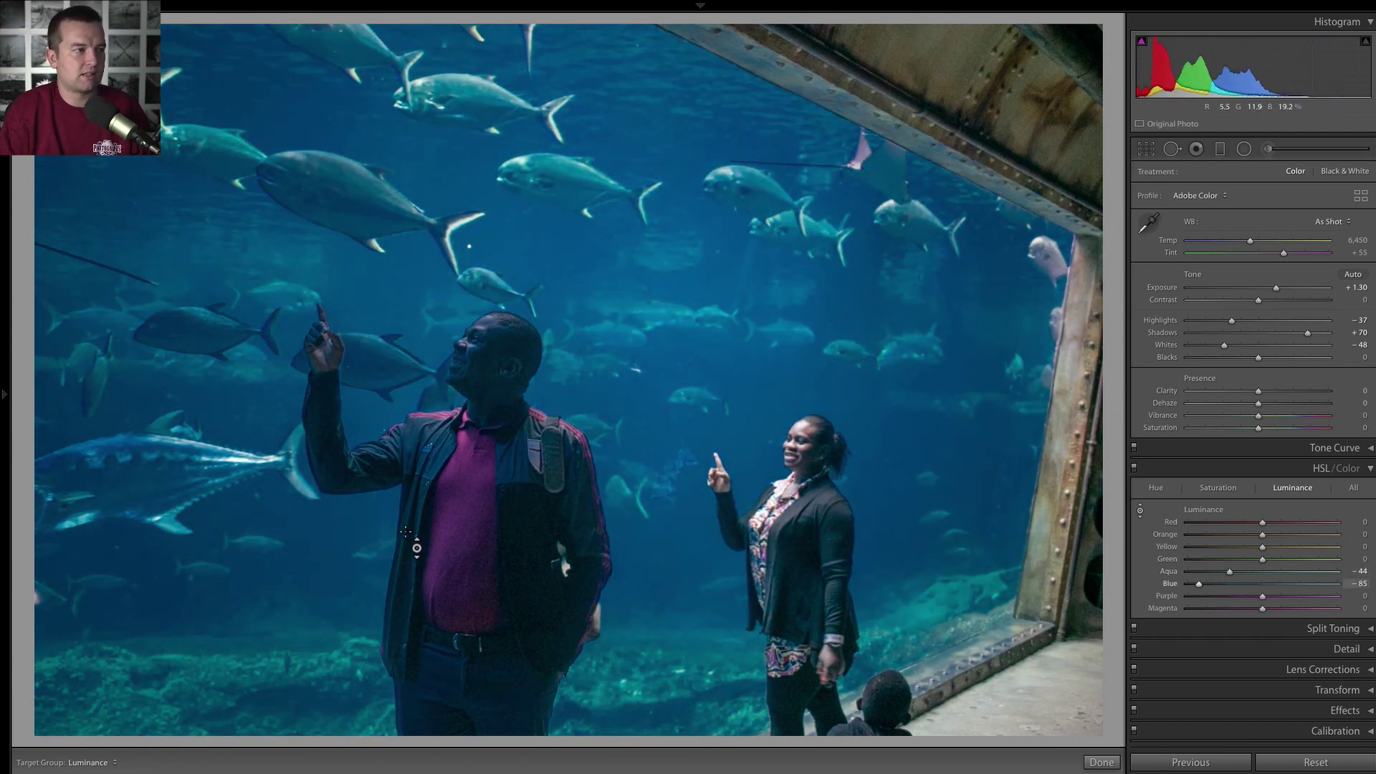
left_click(1141, 511)
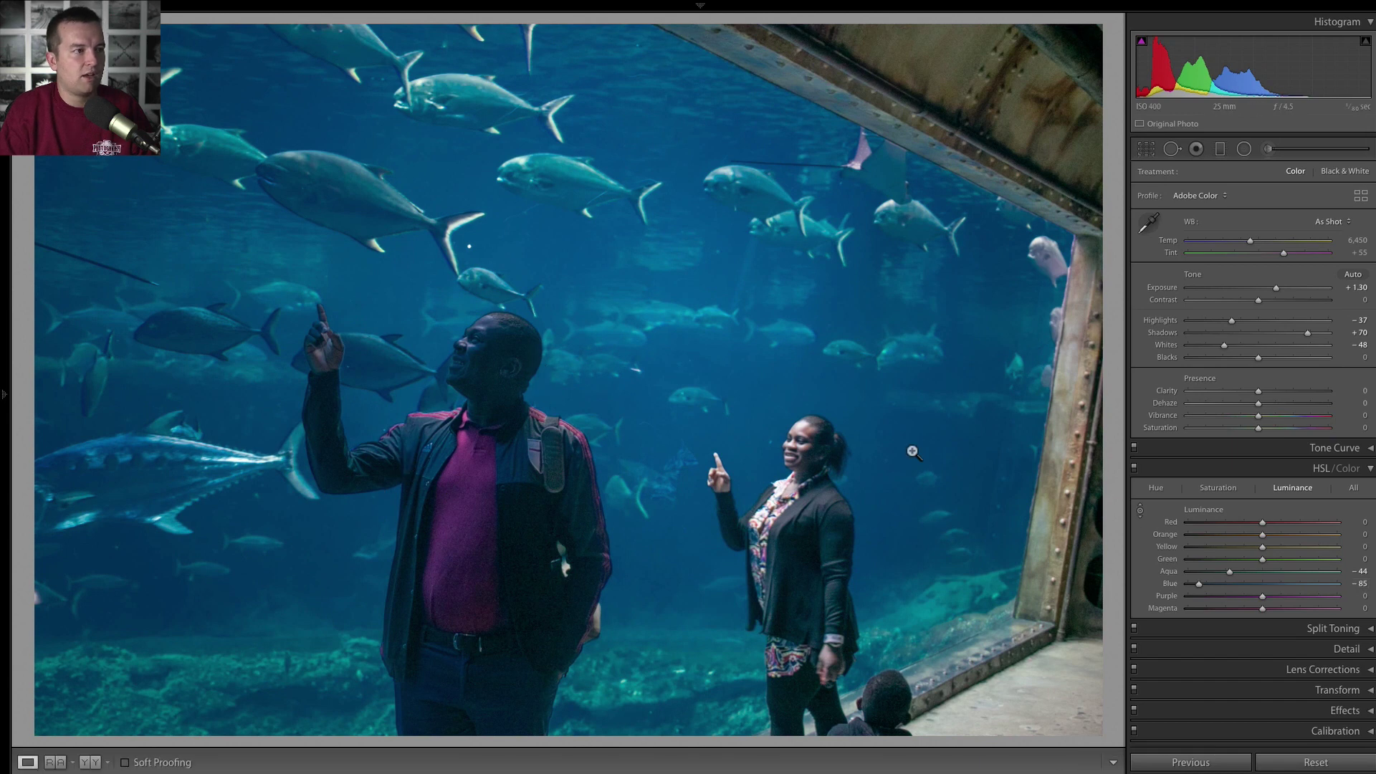
Step: Check the man's face up close and set the luminance to -39 for Blue and -23 for Aqua
left_click(488, 336)
left_click(672, 351)
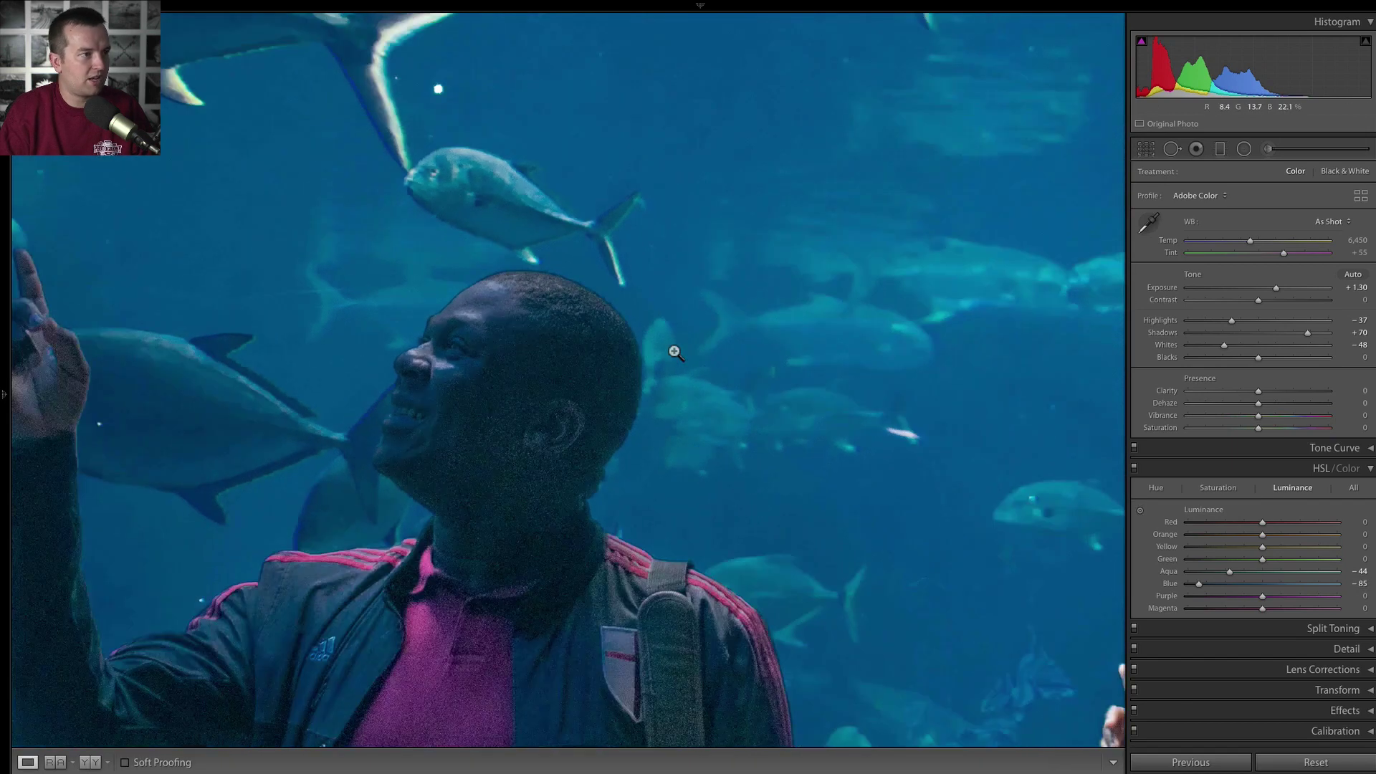
left_click_drag(1197, 583, 1243, 570)
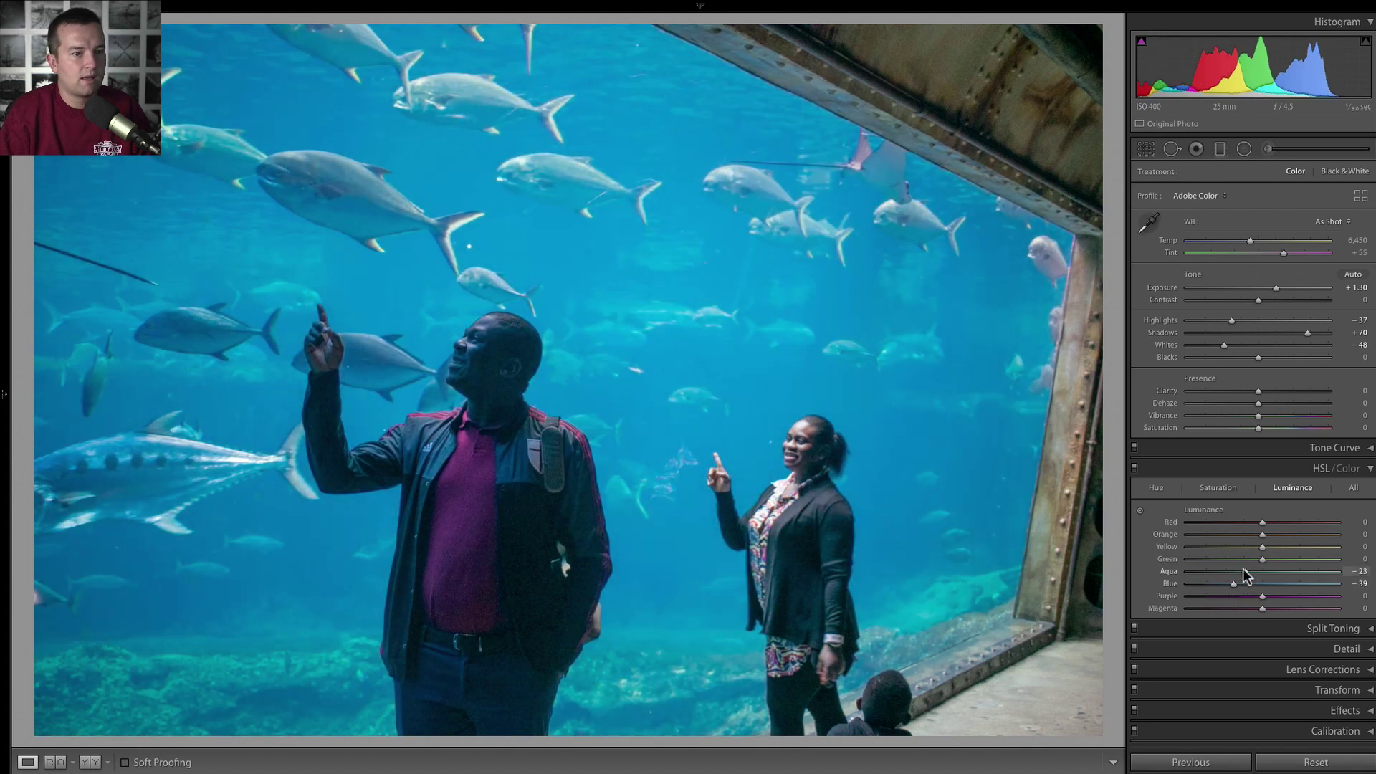
Step: Compare the photo with the HSL adjustments turned off and on
left_click(1135, 468)
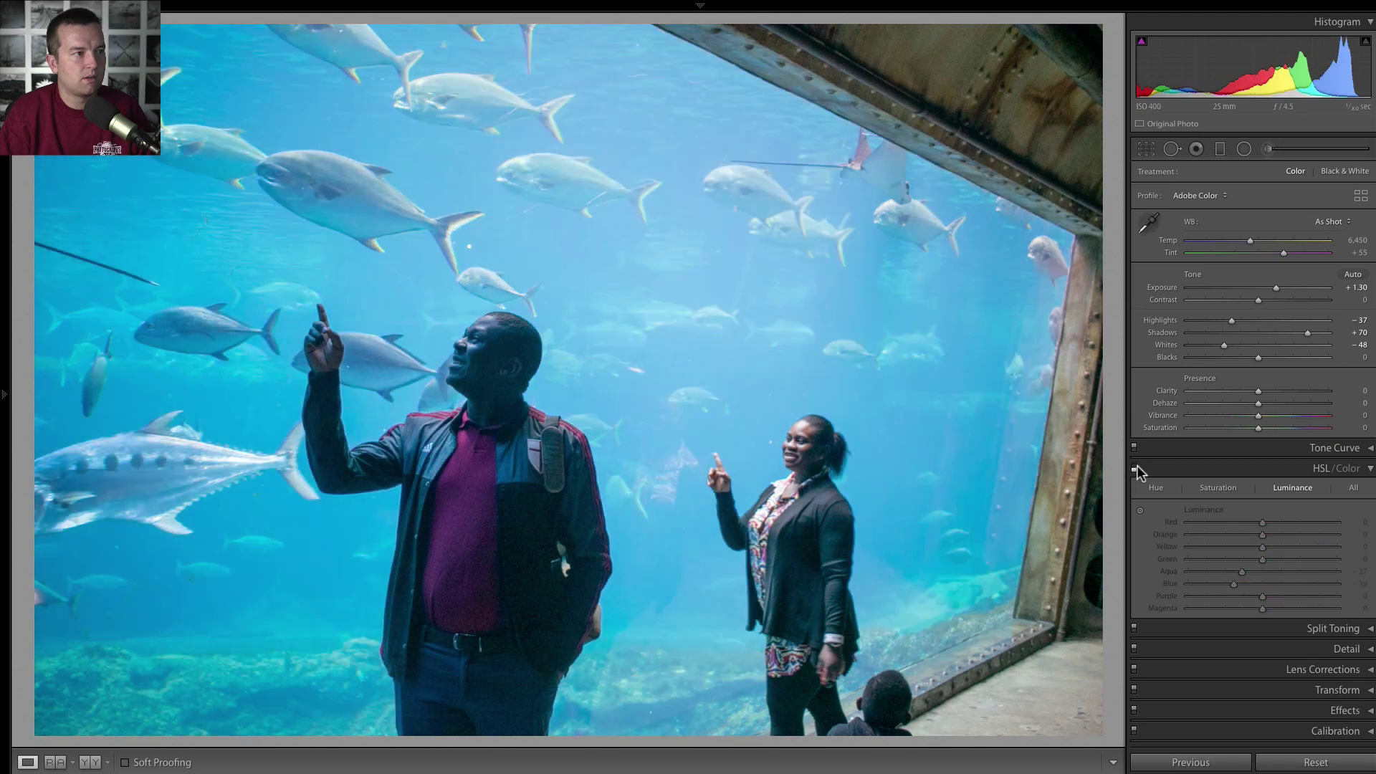
left_click(1134, 468)
left_click(1134, 468)
left_click(1134, 468)
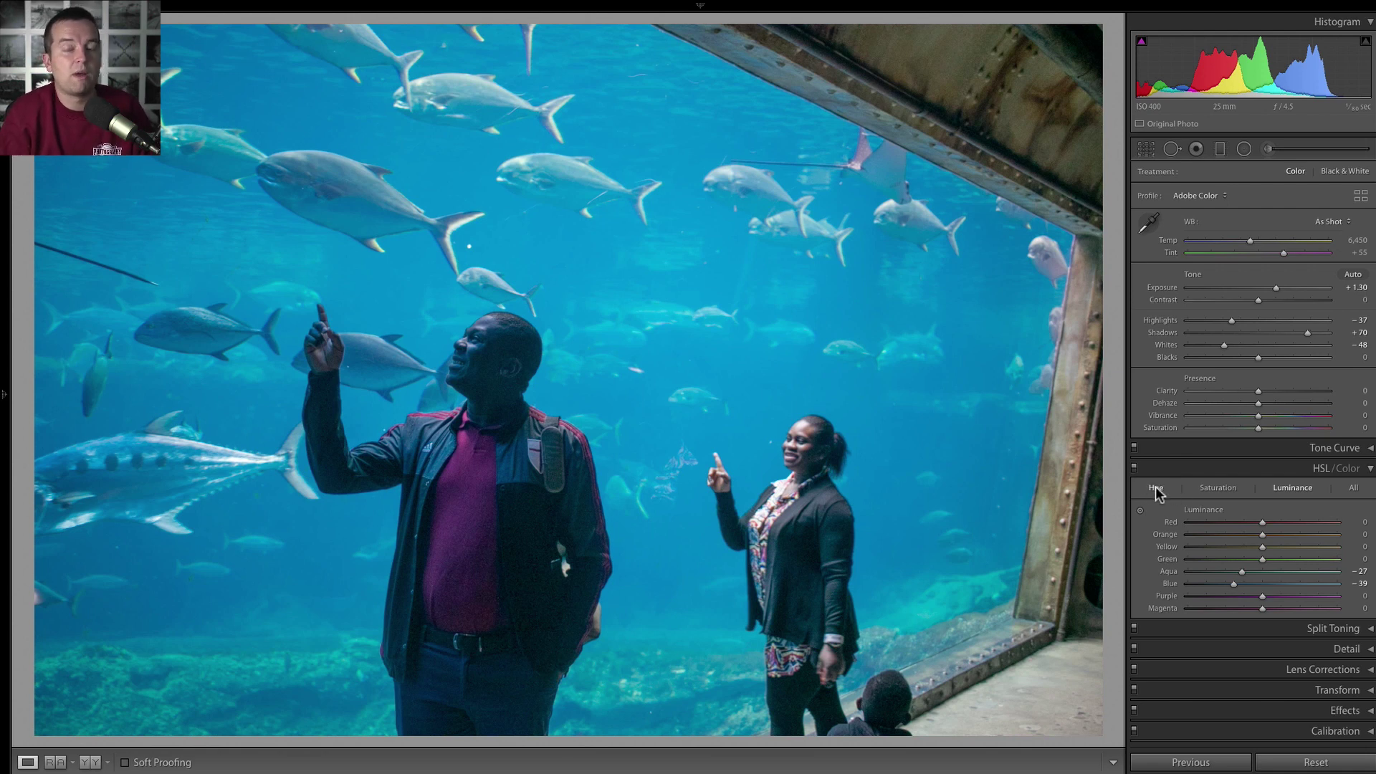
Step: Try raising the HSL Blue saturation to +68 and shifting the Blue hue to +24, resetting each one
left_click(1210, 487)
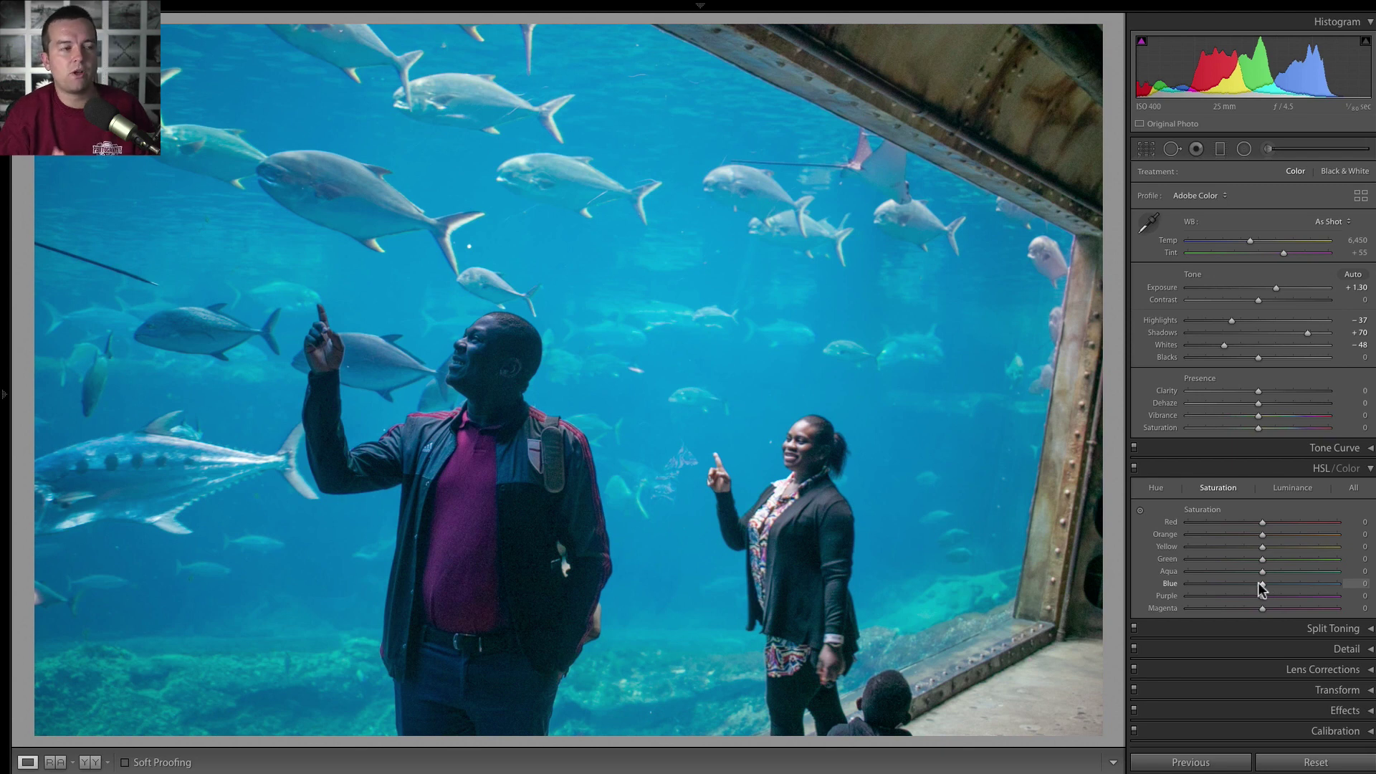
left_click_drag(1262, 584, 1312, 584)
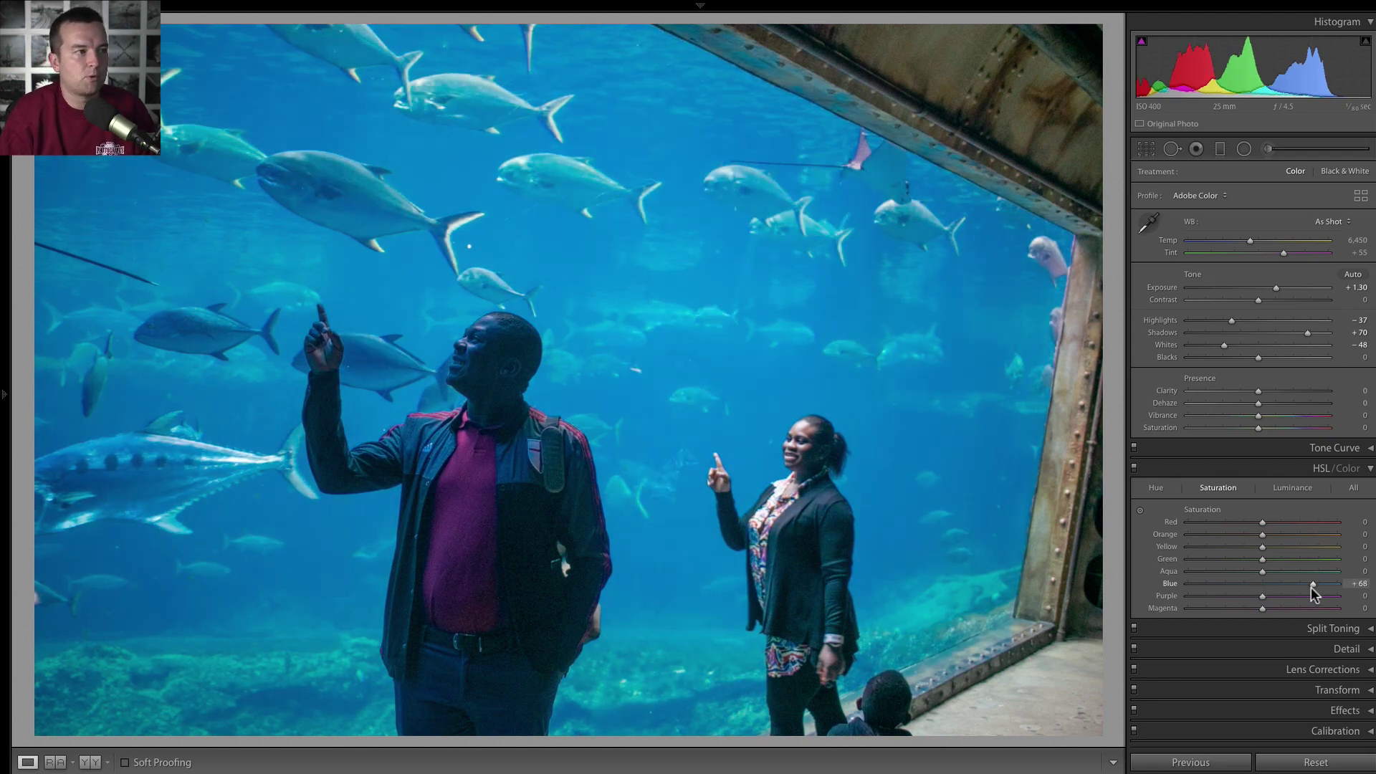
double_click(1310, 584)
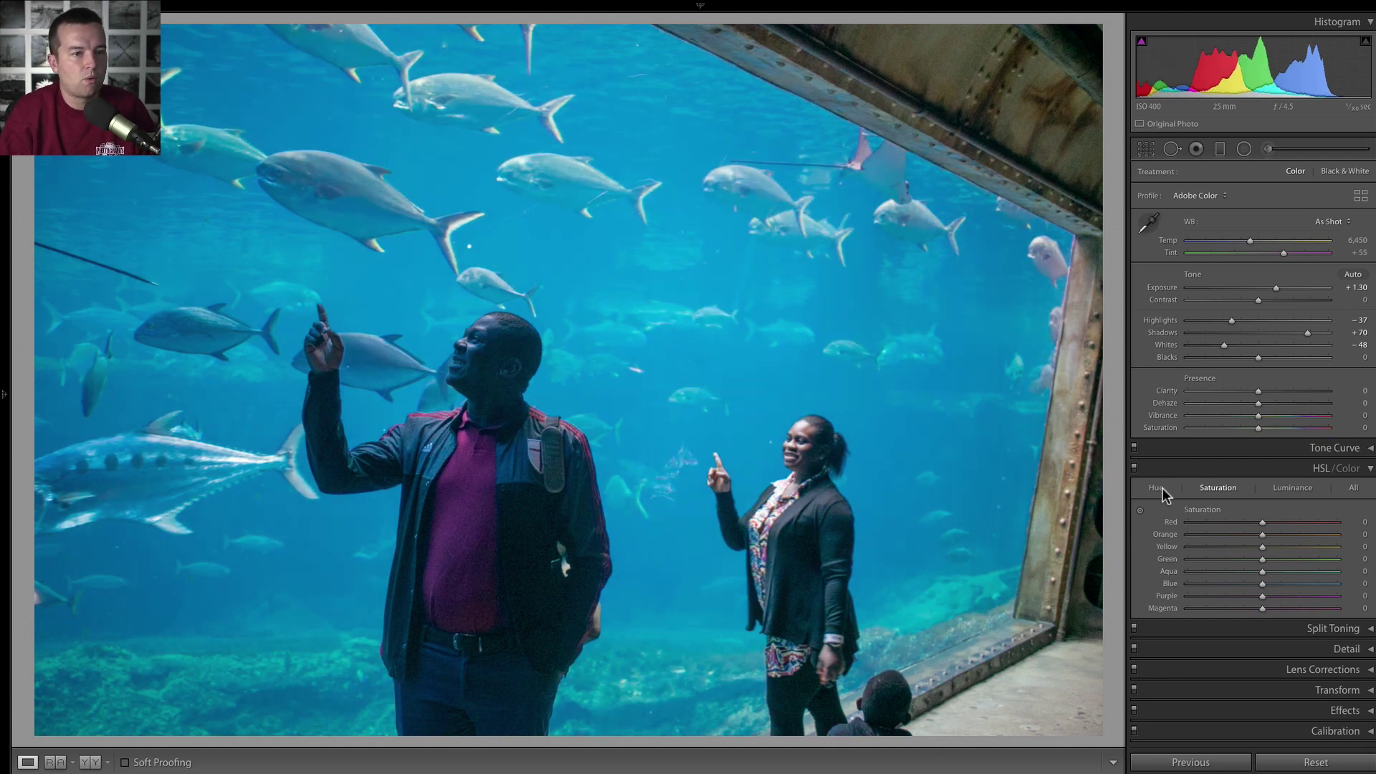
left_click(1156, 488)
mouse_move(1263, 583)
left_mouse_down()
mouse_move(1246, 584)
mouse_move(1280, 584)
left_mouse_up()
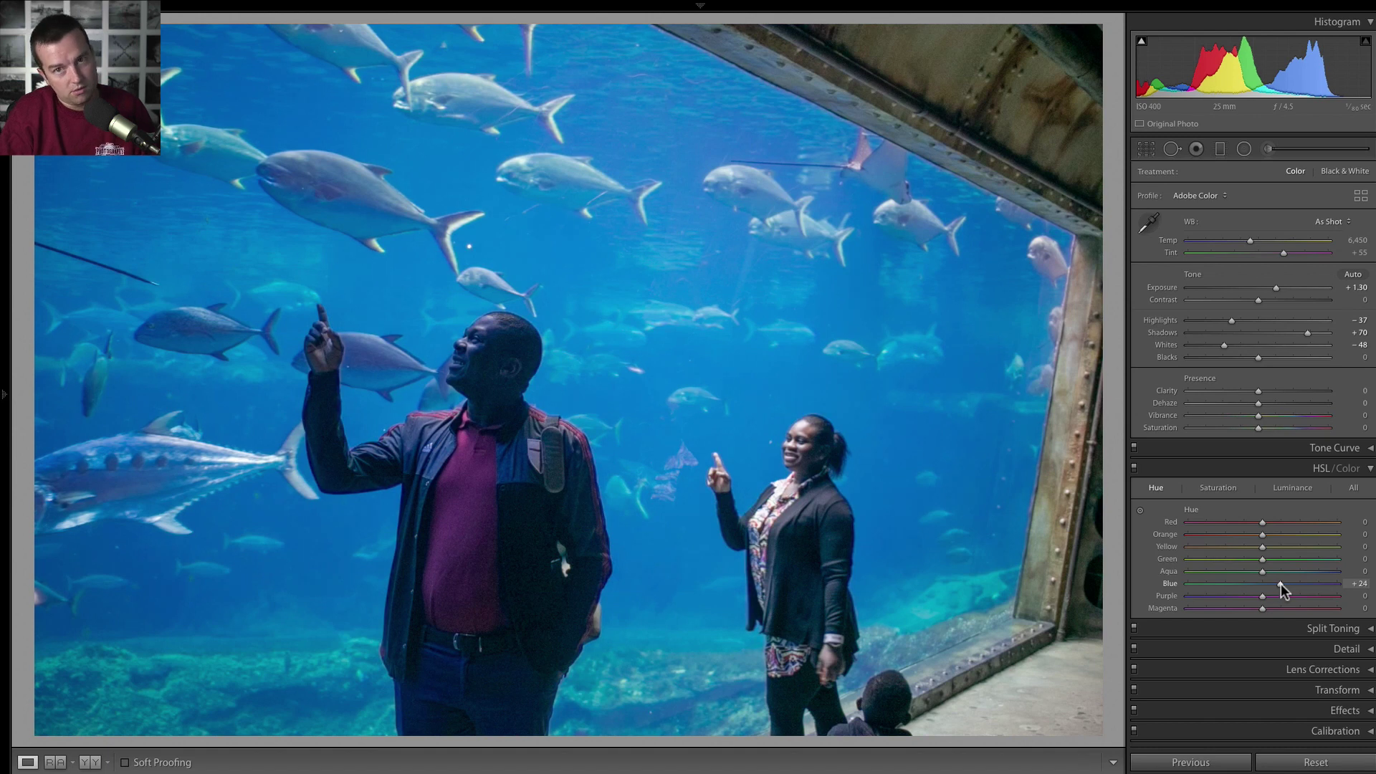
double_click(1280, 583)
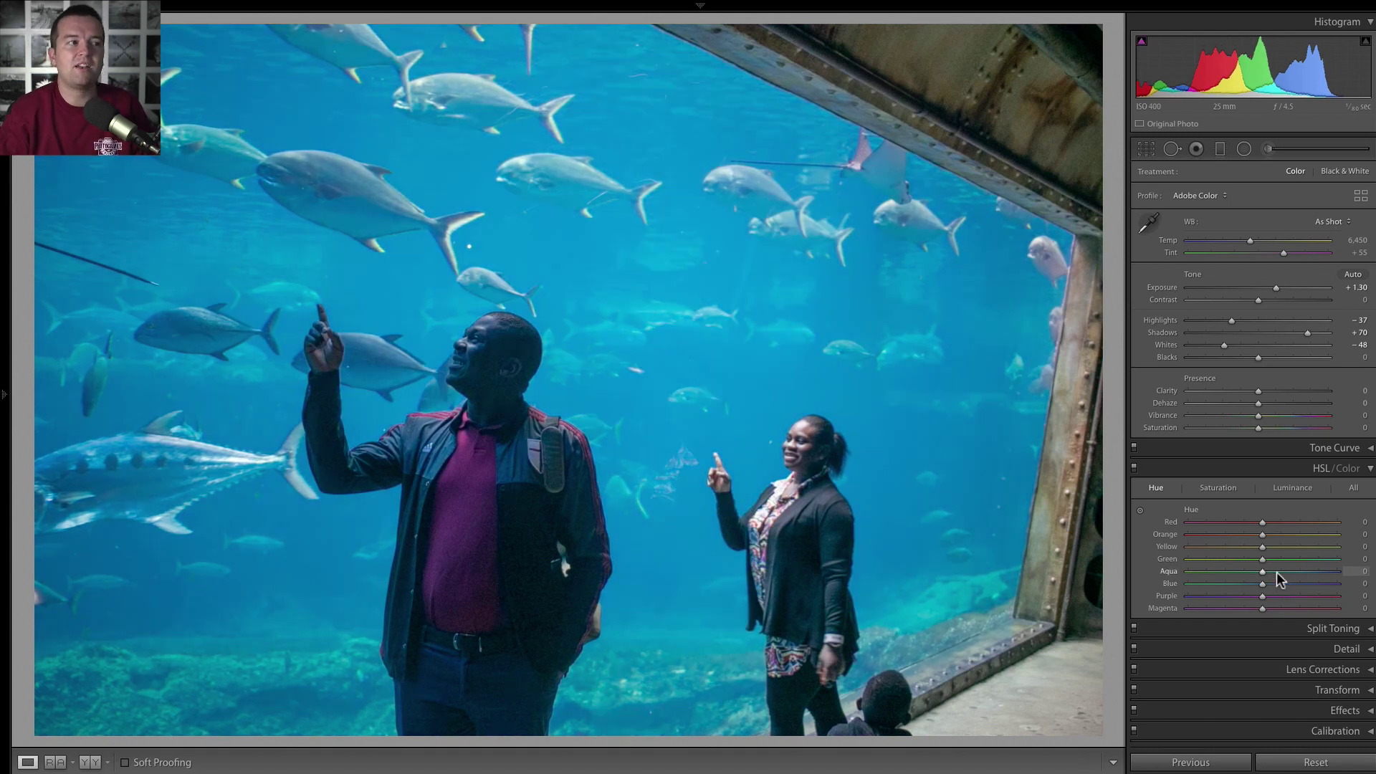
Step: Try boosting the HSL Blue saturation to +71, and reset it
left_click(1213, 487)
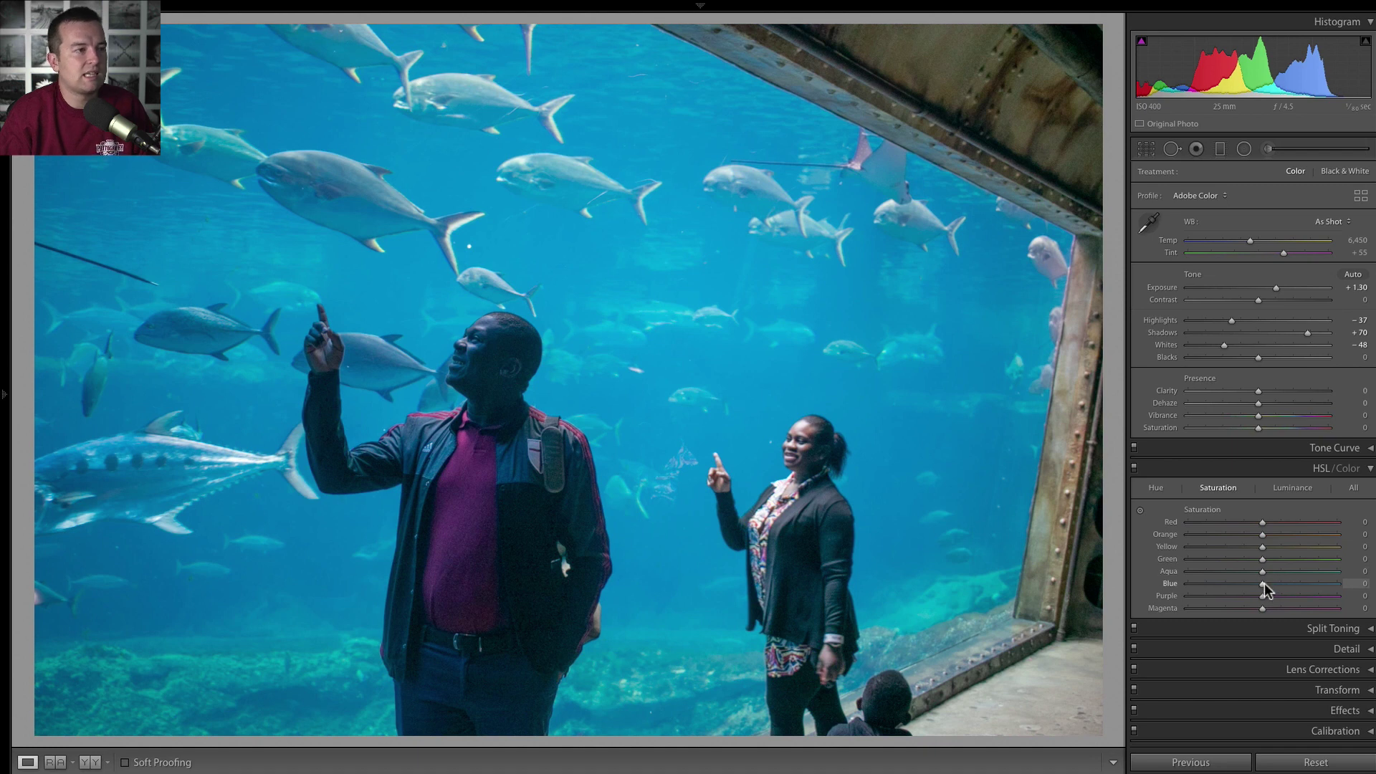
left_click_drag(1263, 583, 1316, 583)
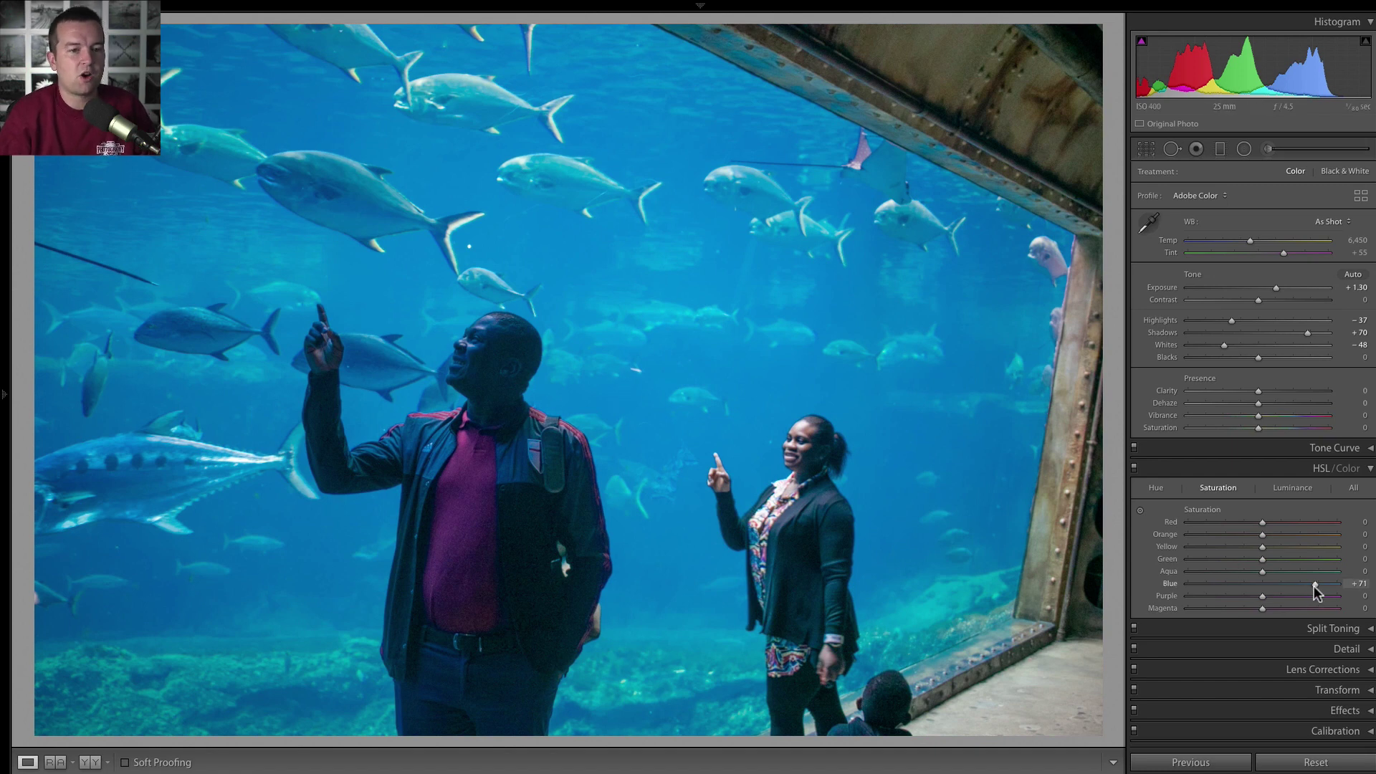
double_click(1315, 584)
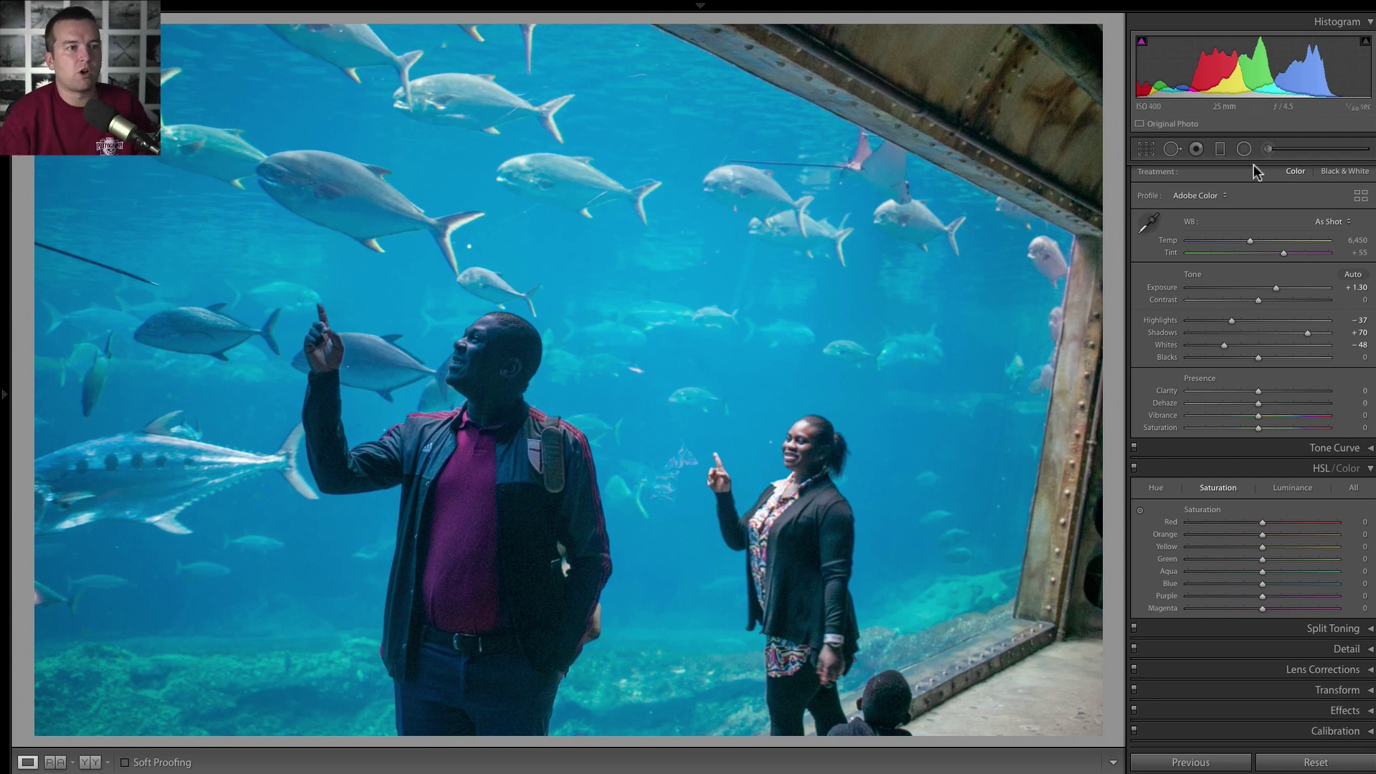
Step: Add a small diagonal graduated filter on the concrete floor beside the window frame, covering the rest of the photo, and show its mask overlay
left_click(1220, 149)
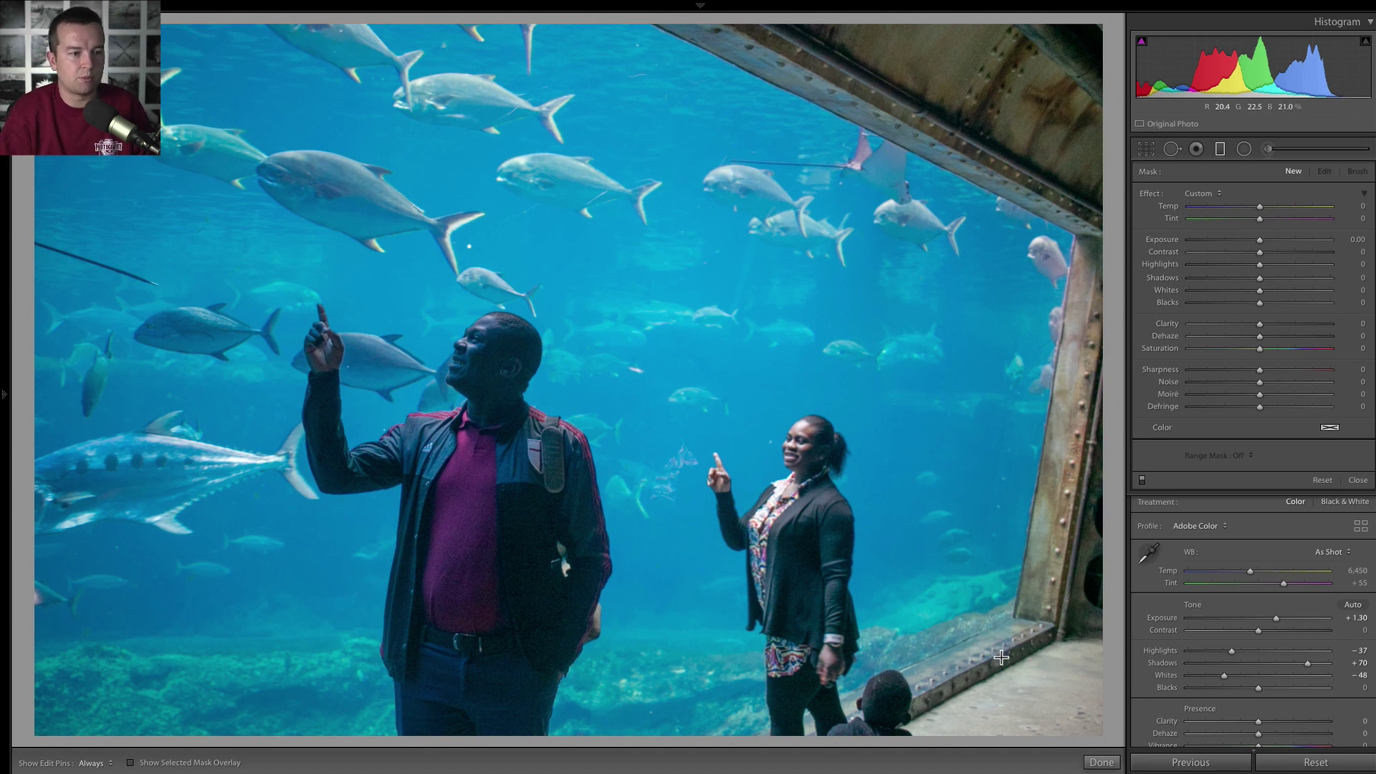
left_click_drag(1001, 657, 1073, 706)
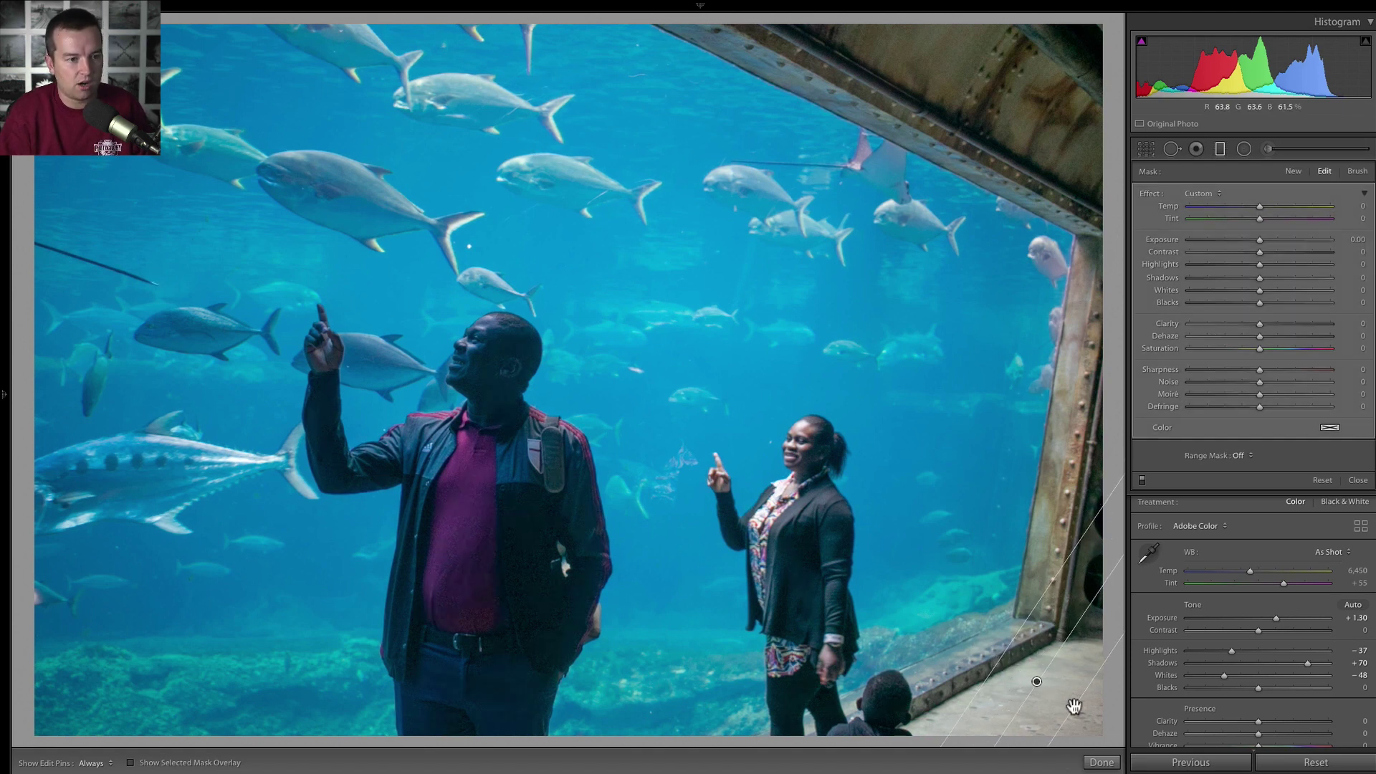
key("o")
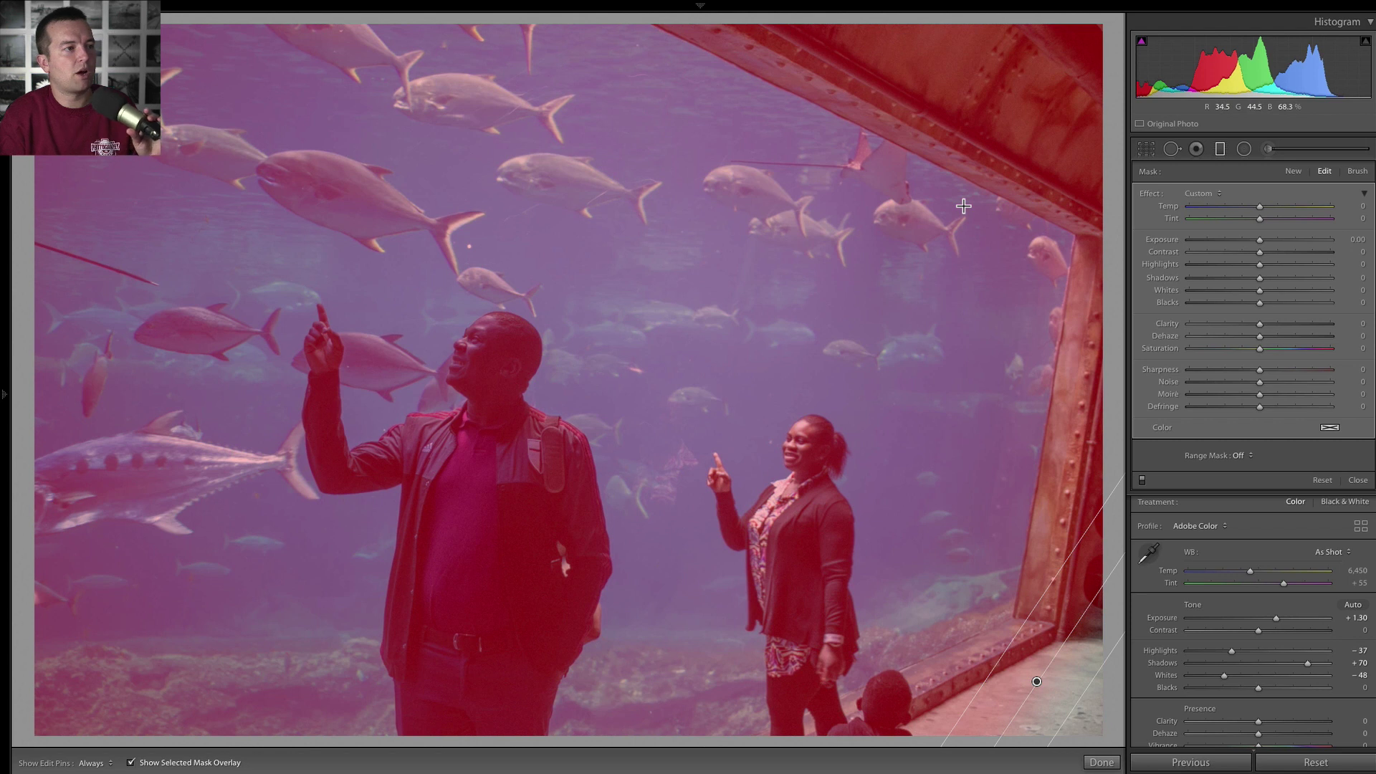
Step: Limit the graduated filter with a Color range mask sampled from the blue water, with an amount of 79
left_click(1250, 456)
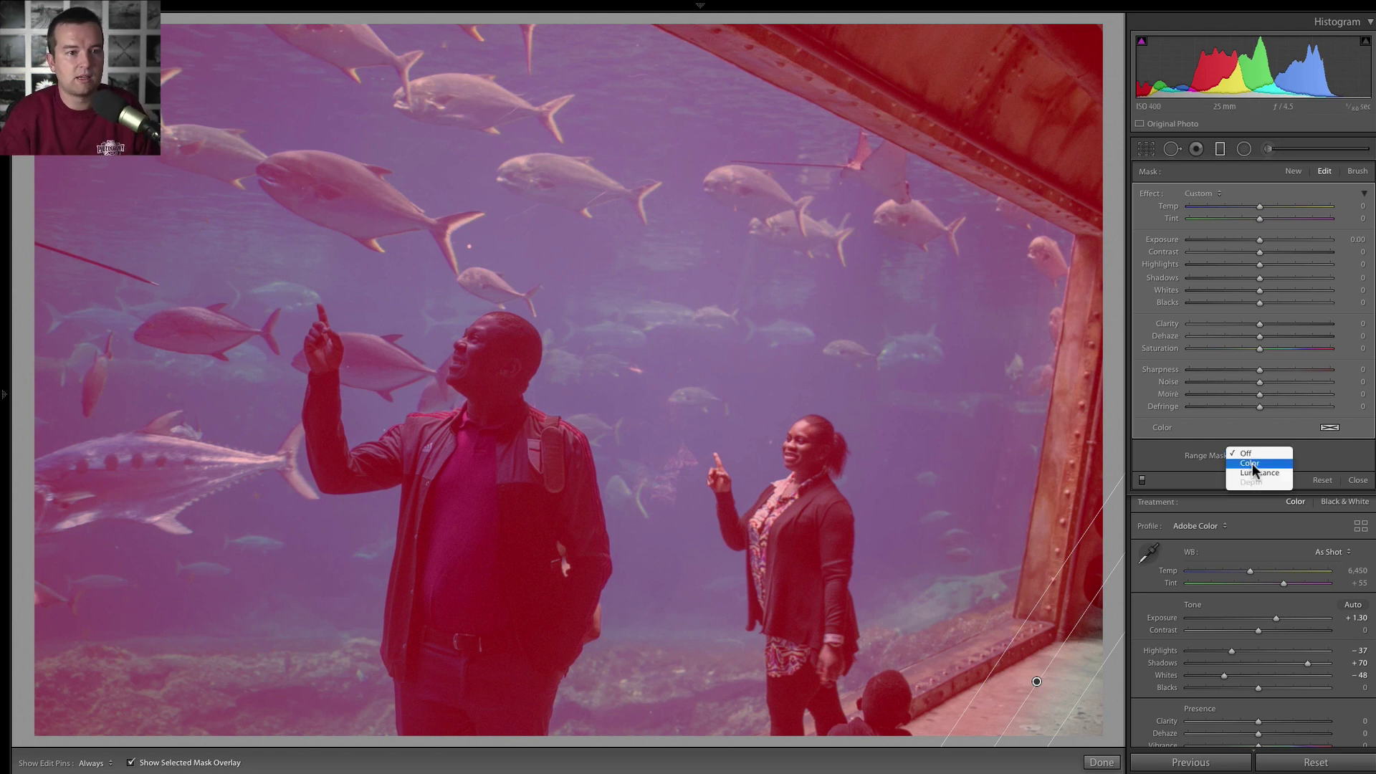
left_click(1251, 464)
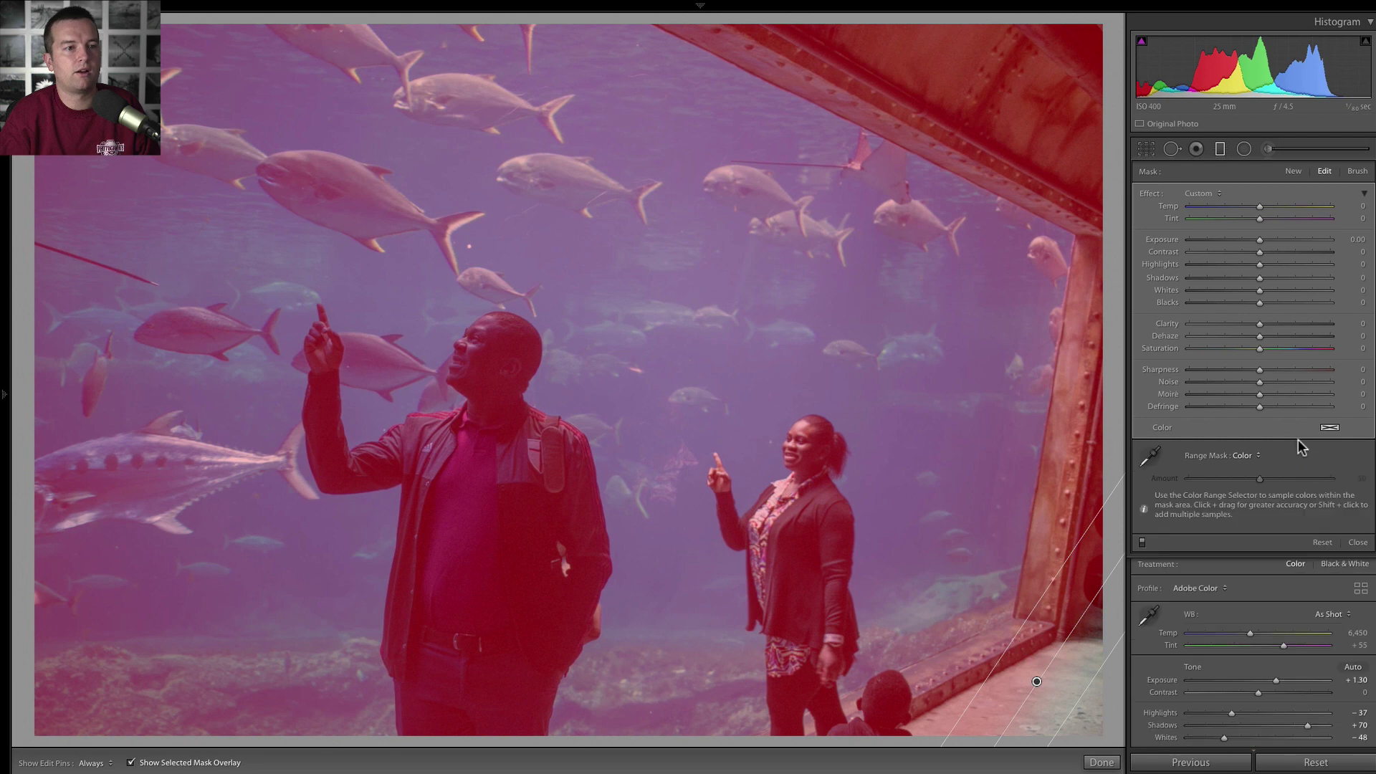
left_click(1151, 451)
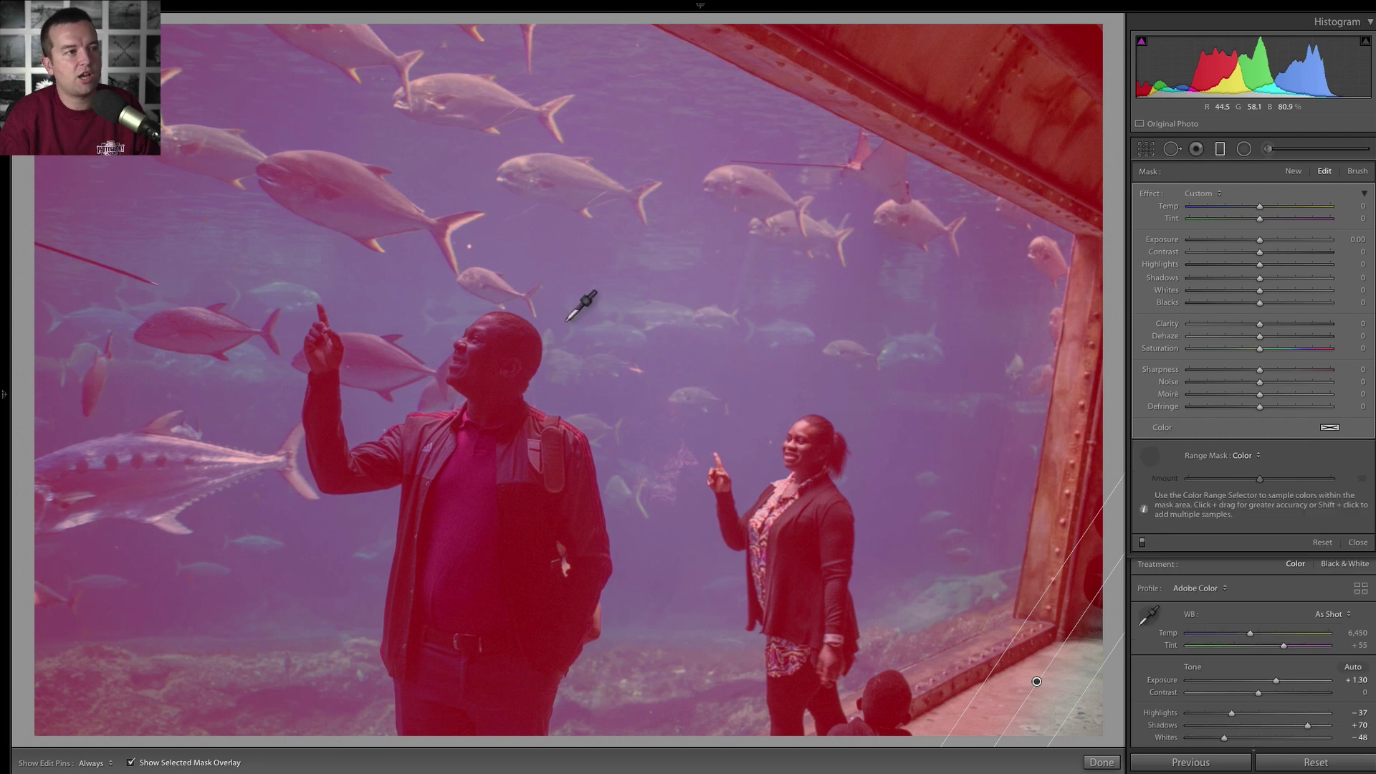
left_click(437, 177)
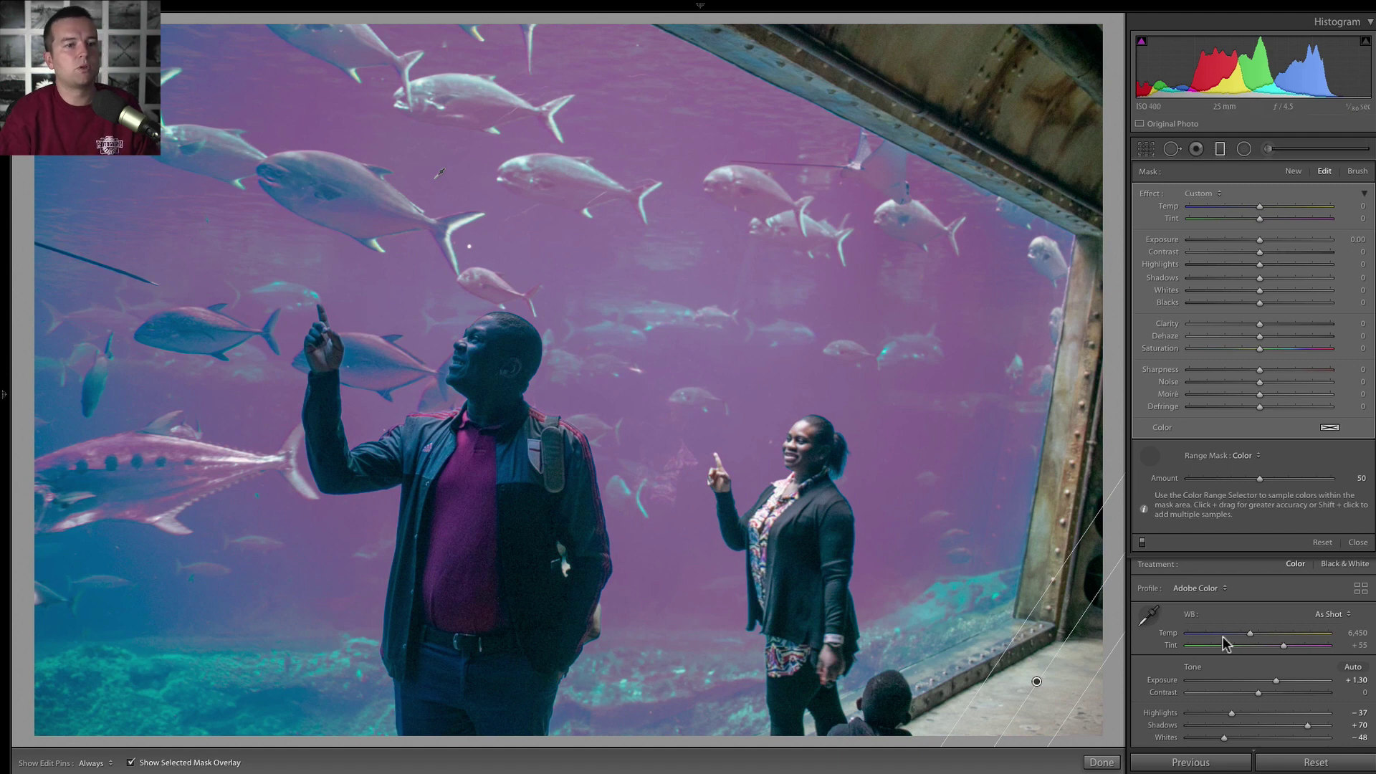
left_click_drag(1262, 479, 1291, 480)
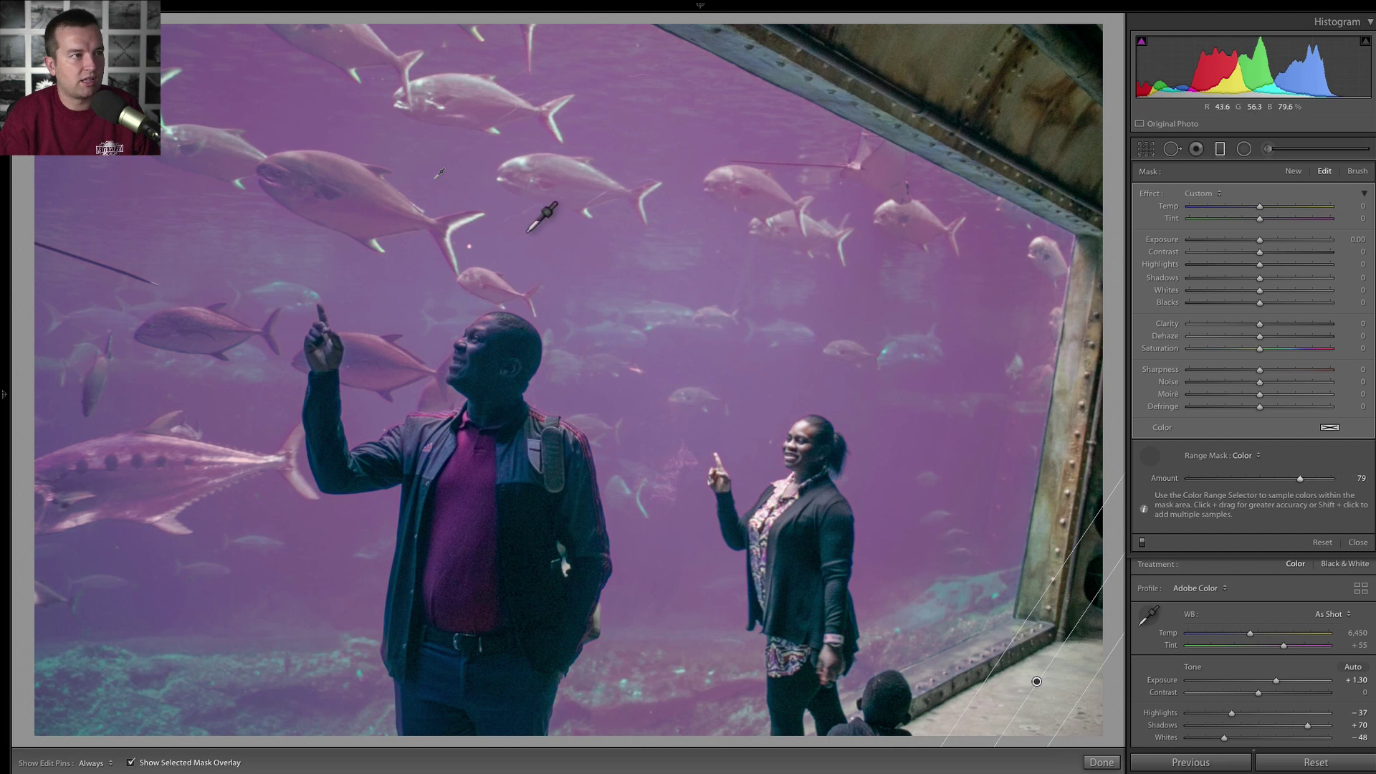
left_click_drag(505, 236, 570, 257)
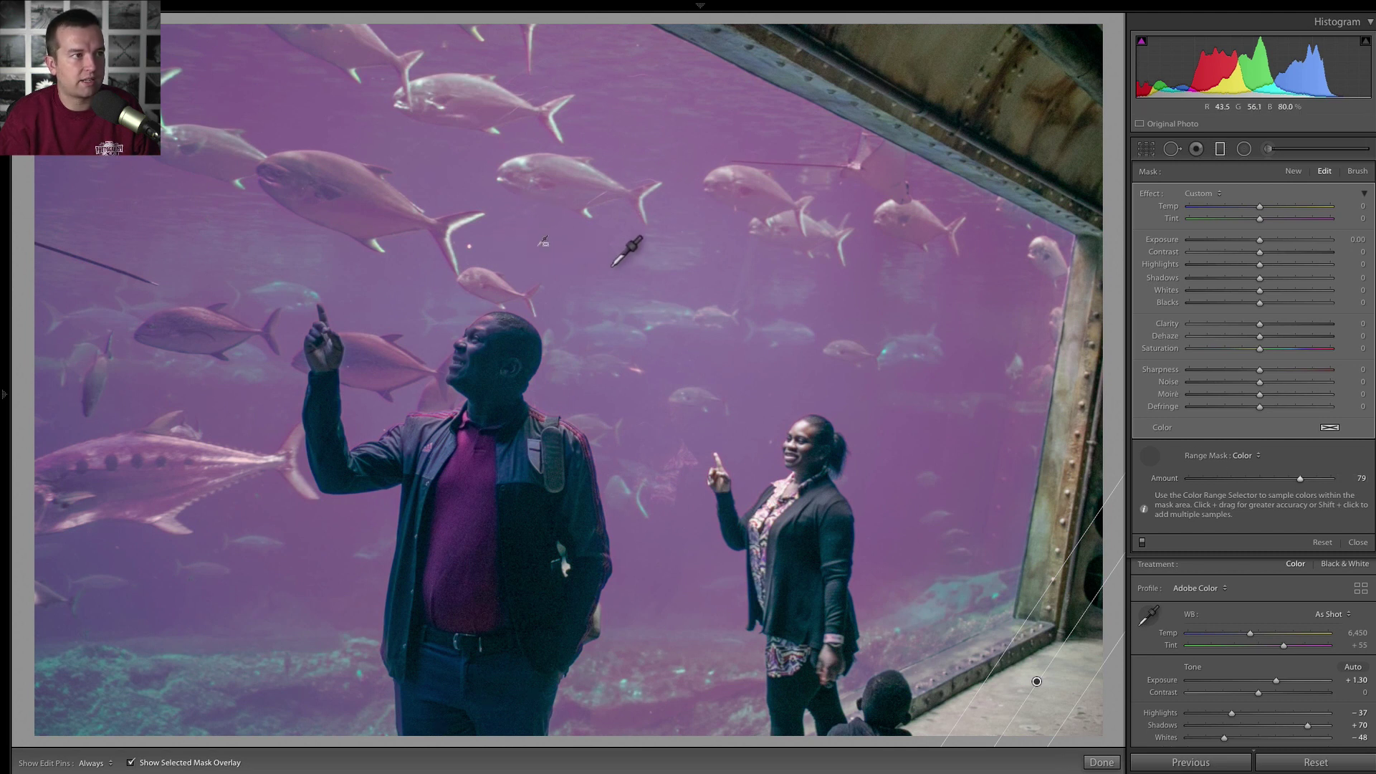
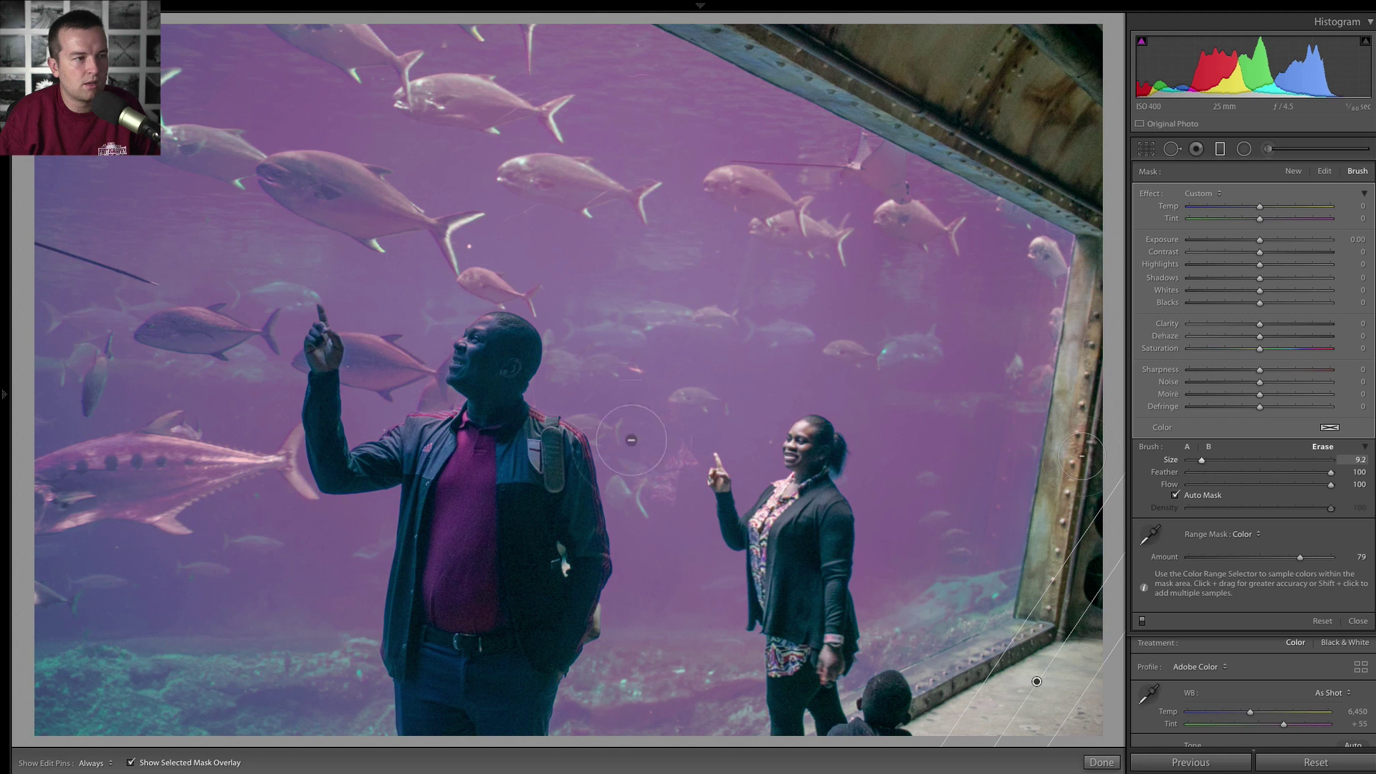
Step: Erase the filter mask from the man's body with a size 6.2 Auto Mask brush, hiding the edit pins while painting
scroll(574, 415, "up", 1)
key("h")
mouse_move(524, 554)
left_mouse_down()
mouse_move(486, 522)
mouse_move(484, 461)
mouse_move(460, 671)
mouse_move(466, 519)
mouse_move(488, 424)
mouse_move(493, 553)
mouse_move(509, 341)
mouse_move(477, 370)
mouse_move(490, 330)
mouse_move(464, 348)
mouse_move(479, 329)
mouse_move(516, 486)
mouse_move(540, 450)
mouse_move(582, 504)
mouse_move(533, 430)
mouse_move(566, 453)
mouse_move(586, 527)
mouse_move(572, 590)
mouse_move(539, 641)
mouse_move(519, 493)
mouse_move(494, 469)
mouse_move(466, 674)
mouse_move(455, 437)
mouse_move(403, 451)
mouse_move(474, 447)
mouse_move(522, 503)
mouse_move(526, 639)
mouse_move(552, 496)
mouse_move(504, 670)
mouse_move(458, 695)
mouse_move(428, 589)
mouse_move(427, 681)
mouse_move(468, 414)
mouse_move(493, 470)
mouse_move(494, 362)
left_mouse_up()
key("h")
key("h")
key("h")
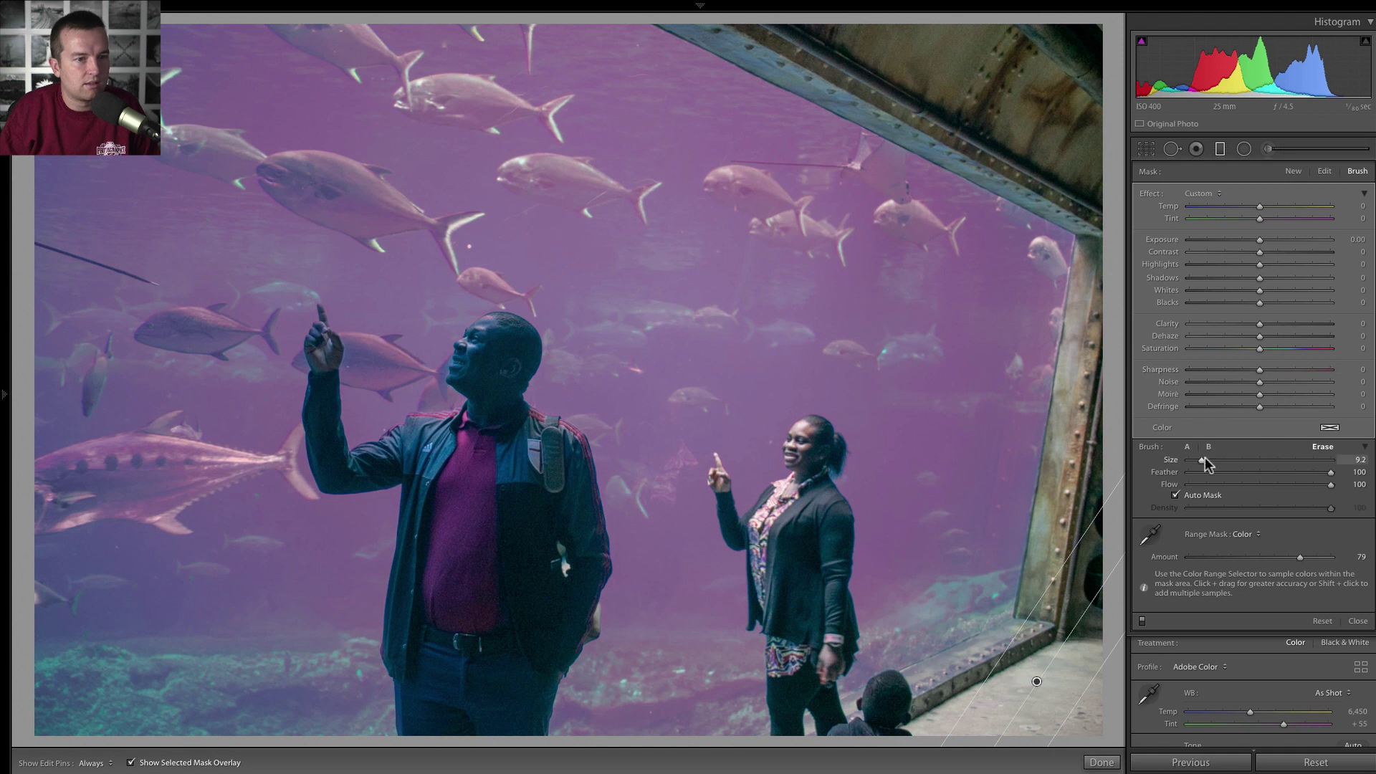
key("h")
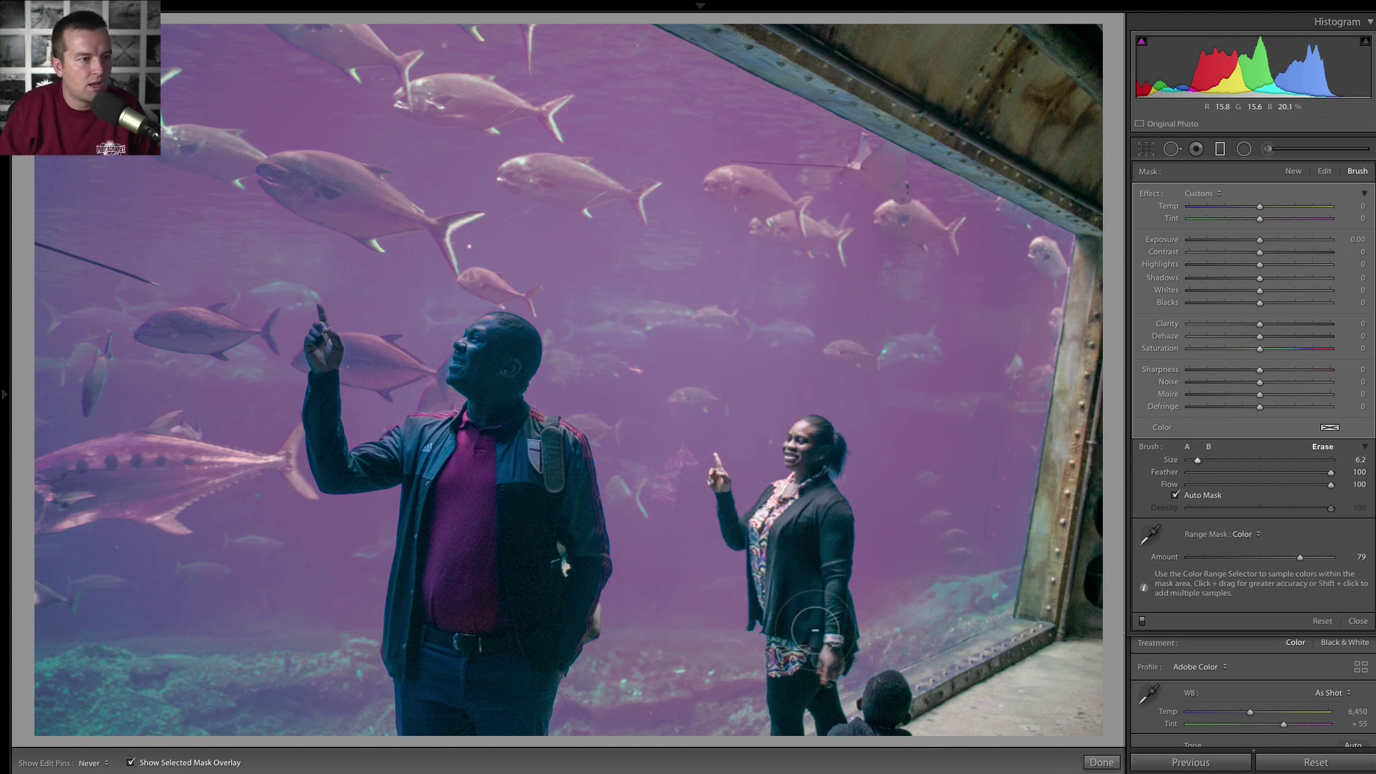
key("h")
key("h")
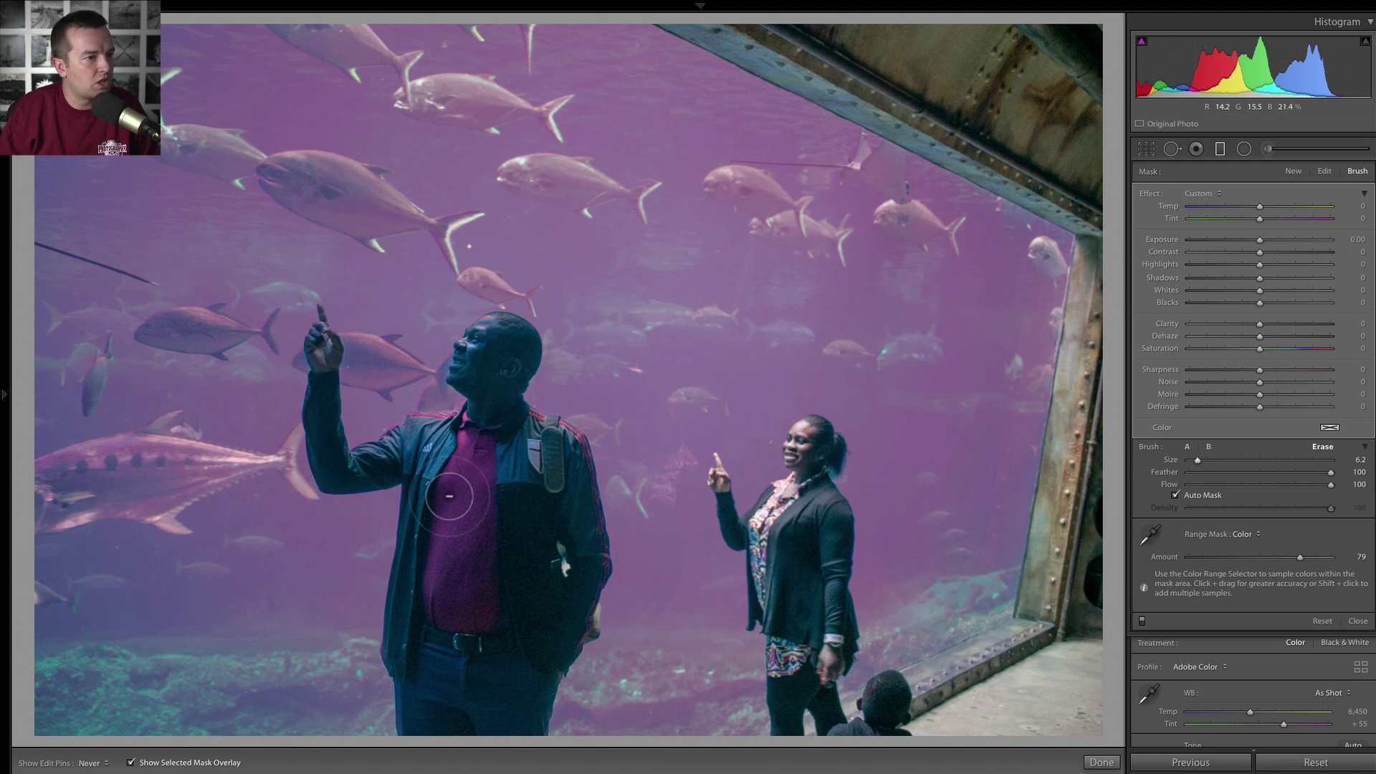
mouse_move(494, 428)
left_mouse_down()
mouse_move(469, 373)
mouse_move(482, 336)
mouse_move(504, 352)
mouse_move(512, 439)
left_mouse_up()
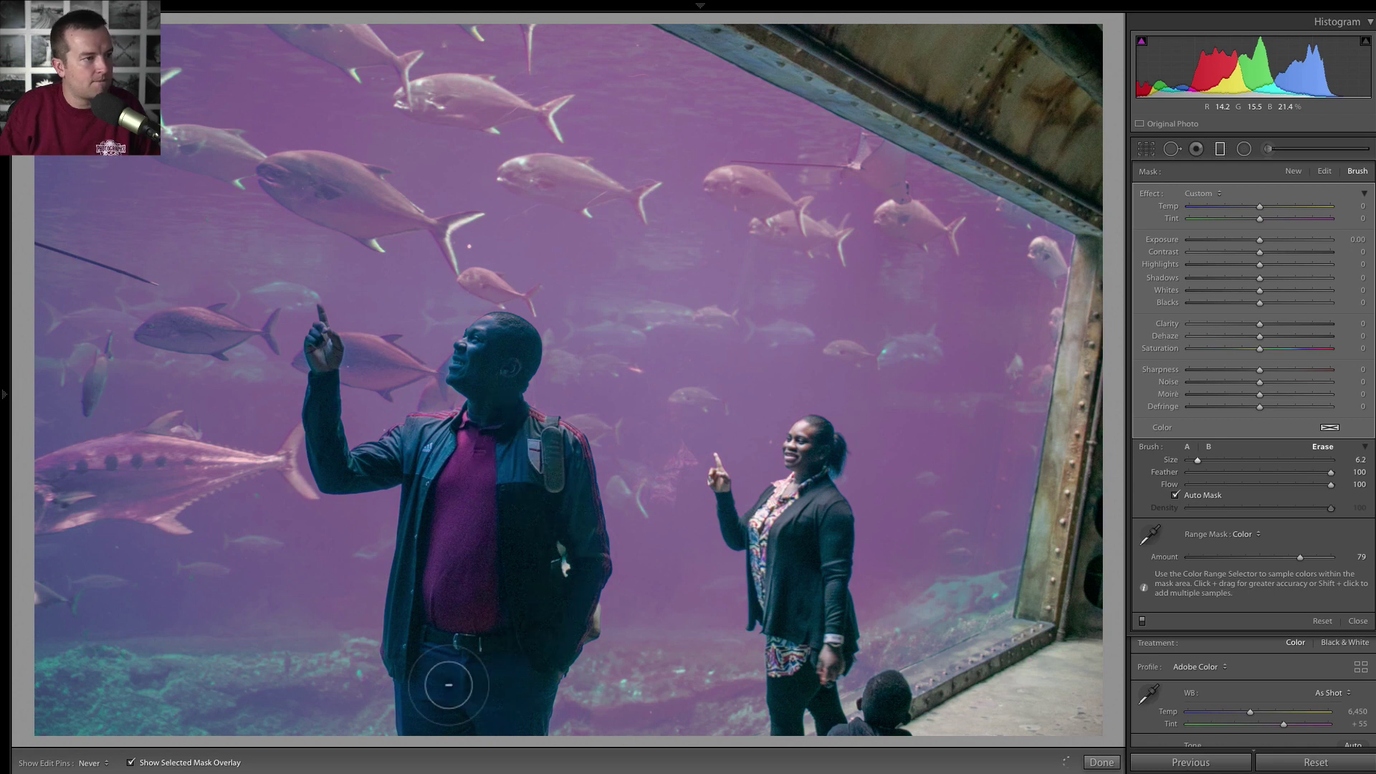
key("h")
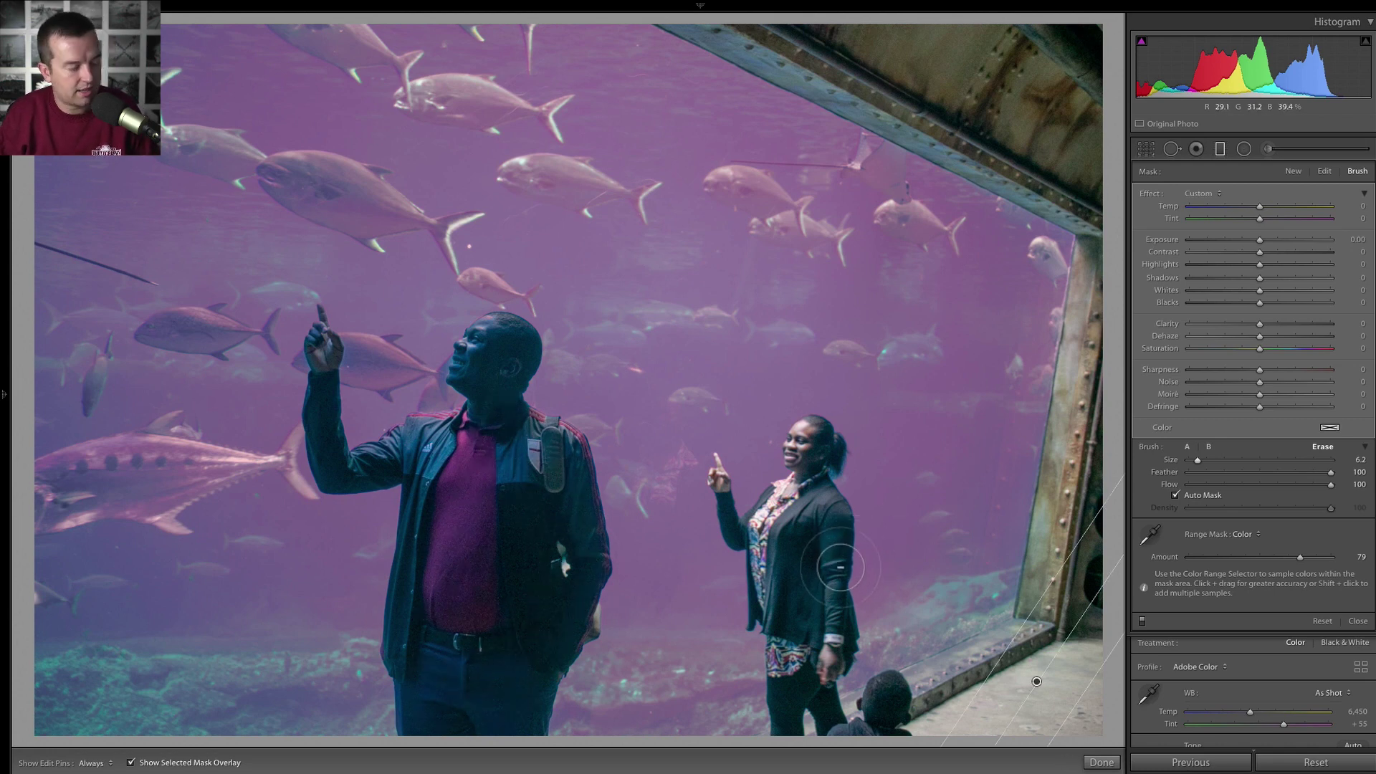
Step: Check the mask coverage with the overlay, raise the color range amount to 94, and hide the overlay
key("o")
key("o")
key("o")
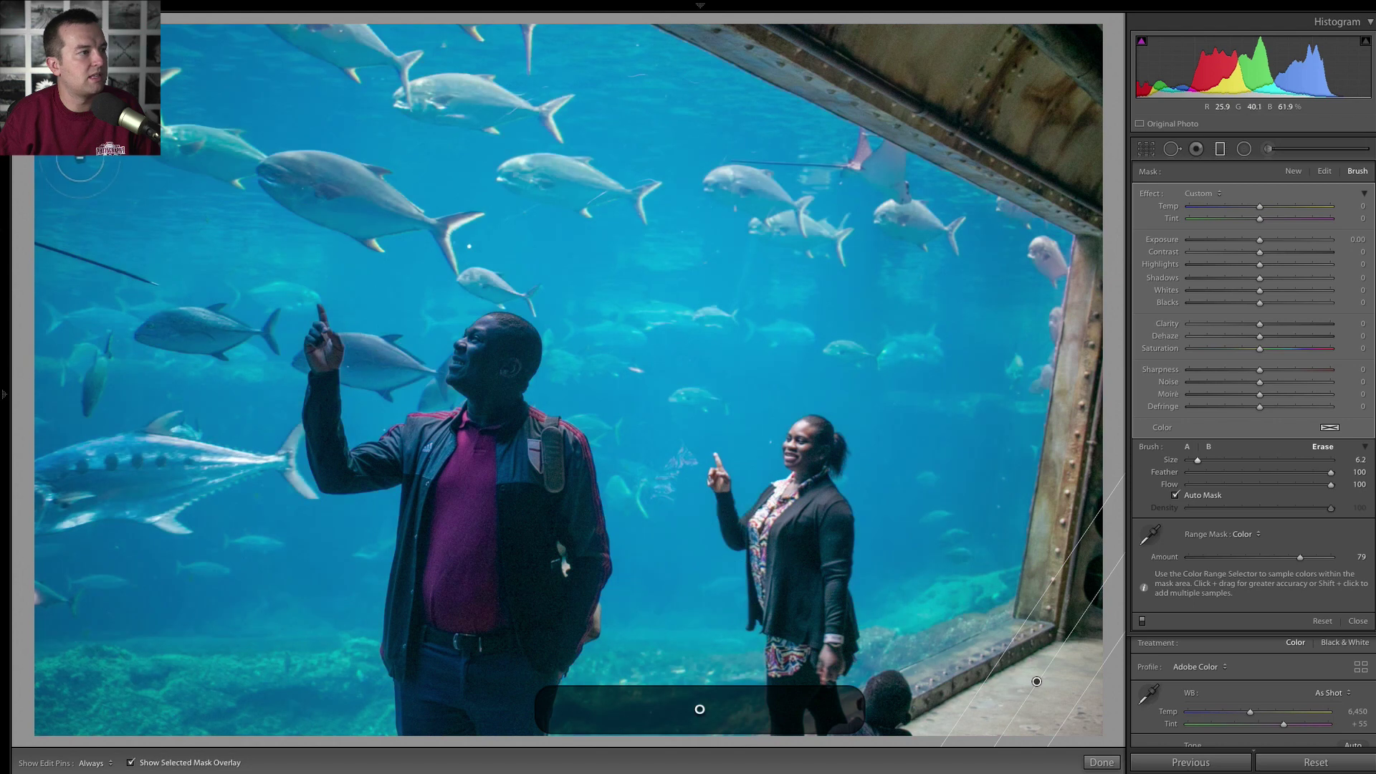
key("o")
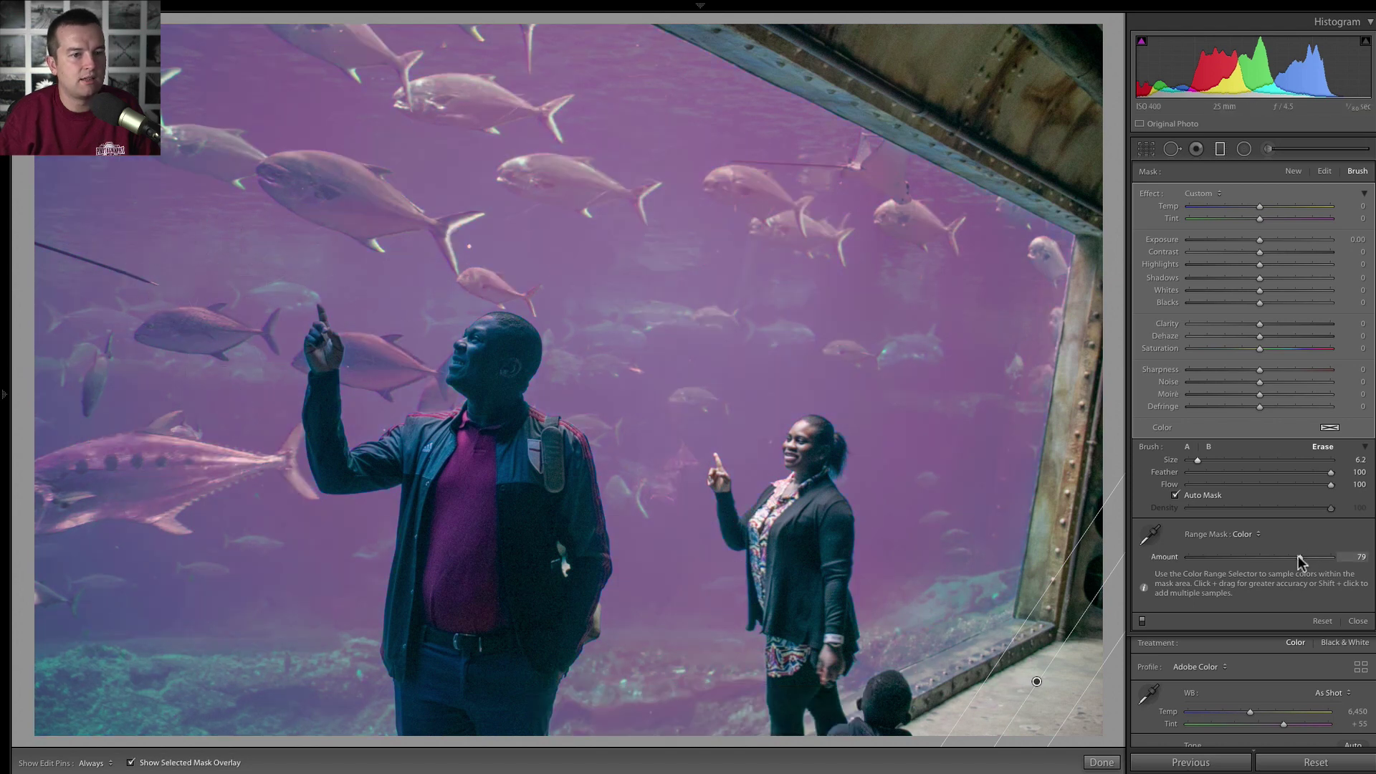
left_click_drag(1299, 557, 1322, 557)
key("o")
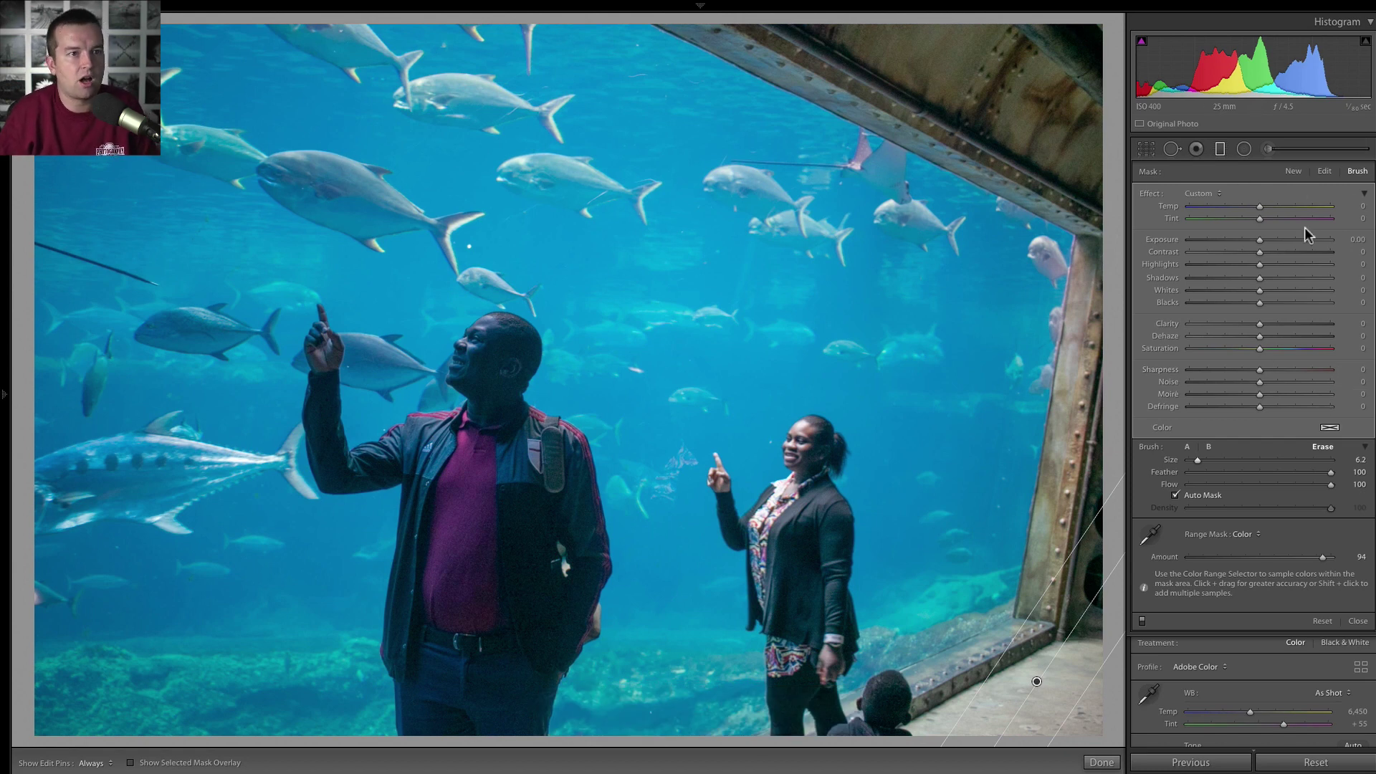
Step: Try lowering the masked water's exposure to -0.71, and reset it
left_click_drag(1255, 240, 1242, 242)
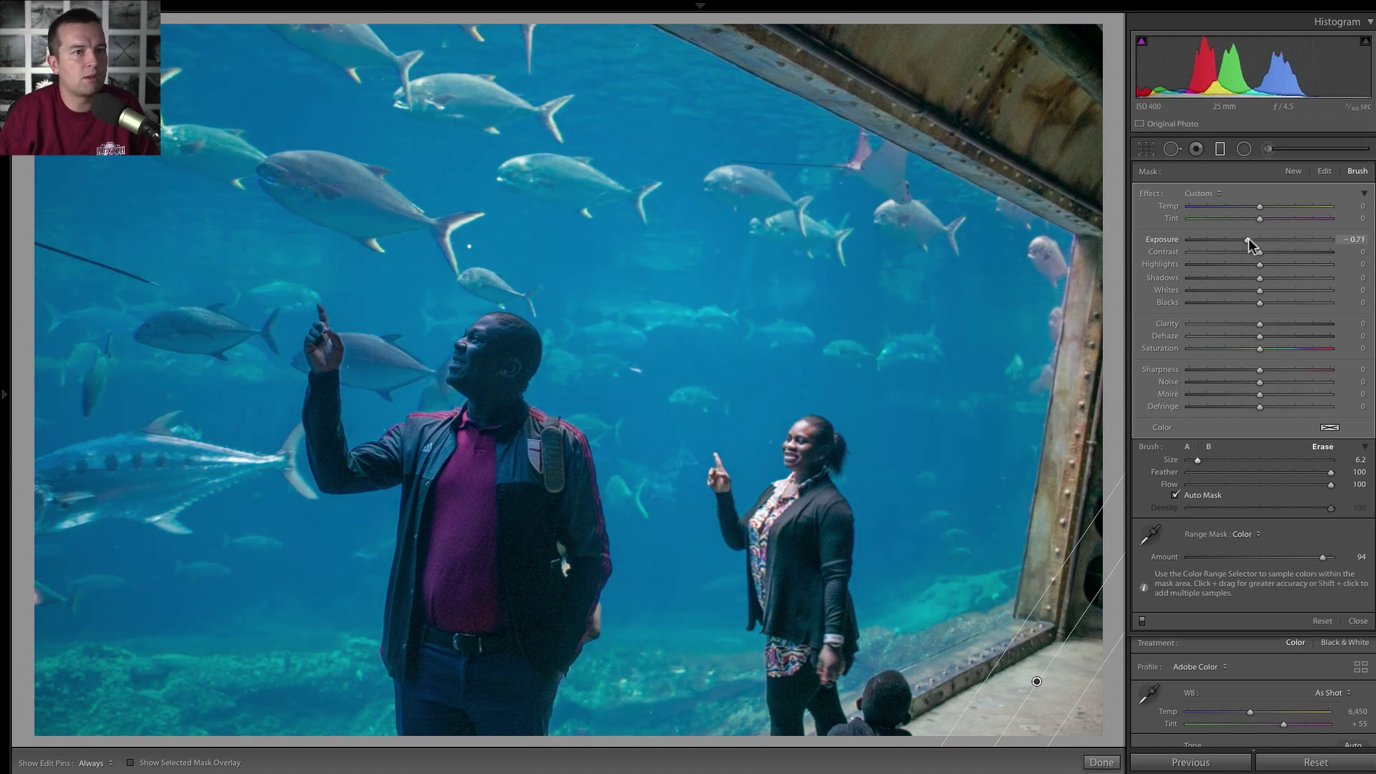
double_click(1248, 238)
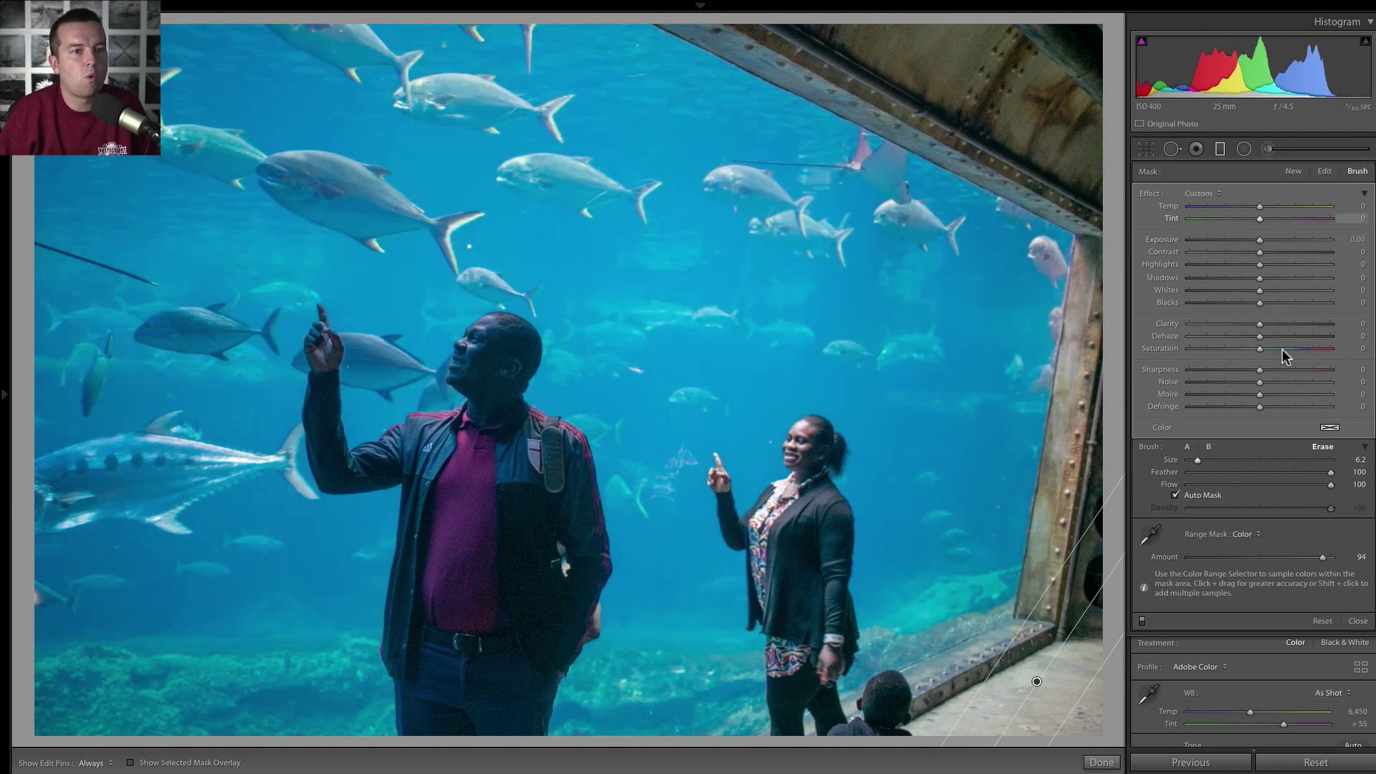
Step: Tint the masked water blue with a color of hue 205 and saturation 85%
left_click(1331, 430)
left_click_drag(1228, 467, 1191, 433)
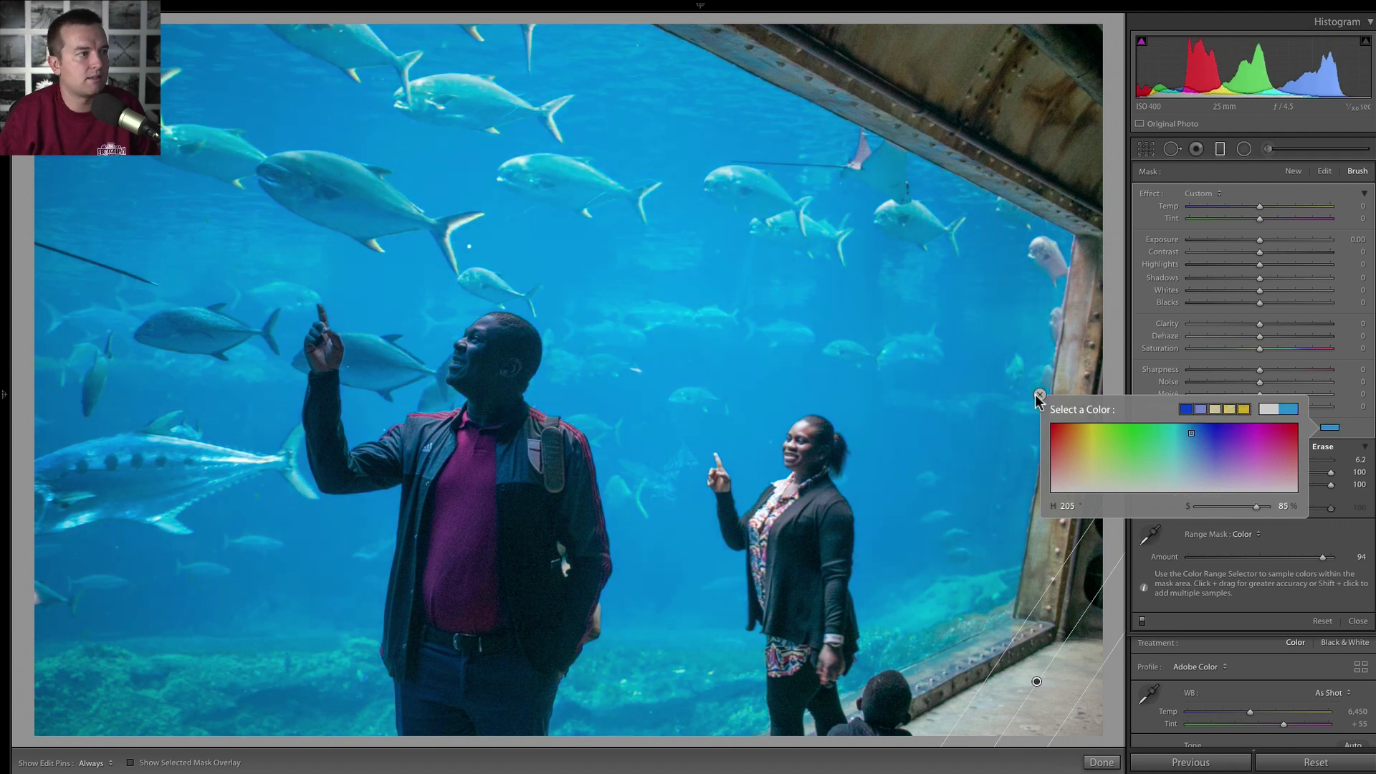
left_click(1039, 394)
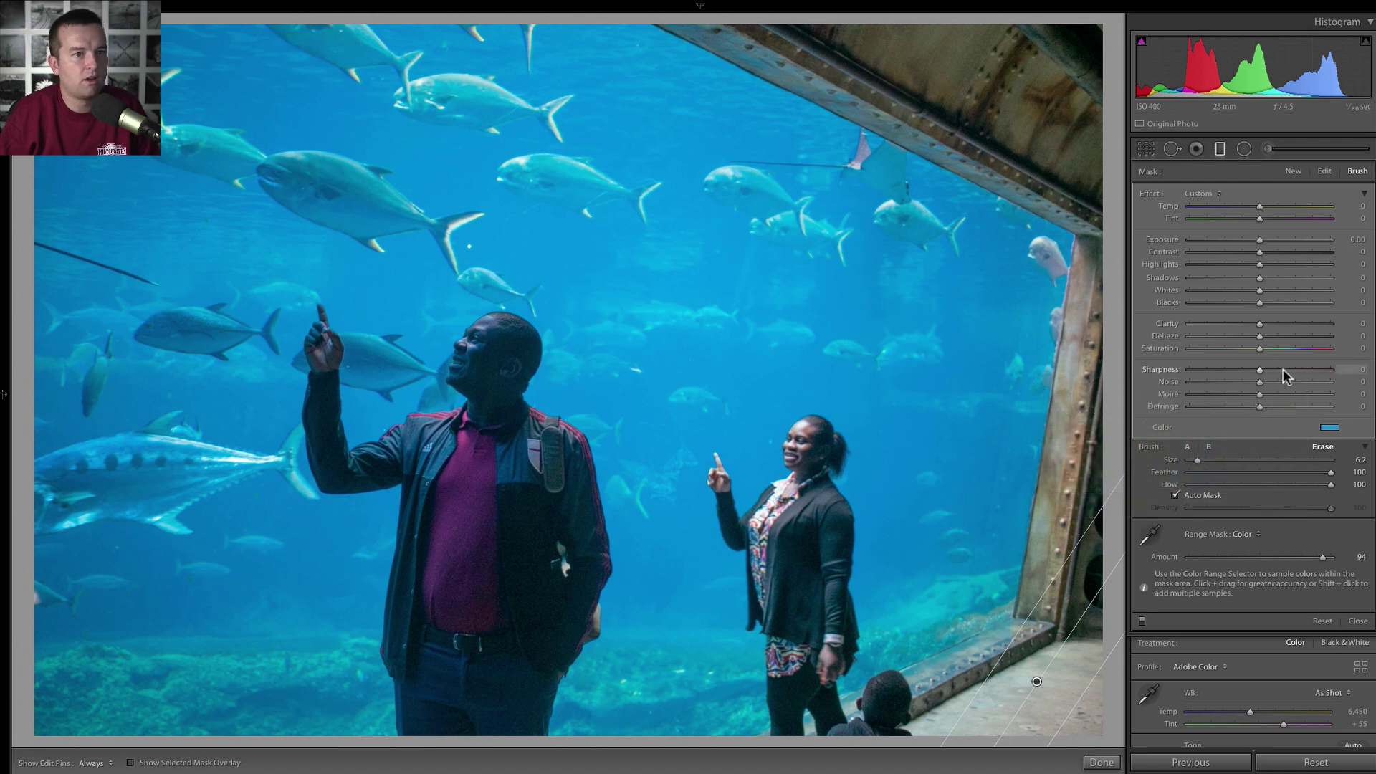
Step: Set the masked water's Saturation to 21, Highlights to -16 and Blacks to -11
mouse_move(1260, 348)
left_mouse_down()
mouse_move(1305, 349)
mouse_move(1275, 349)
left_mouse_up()
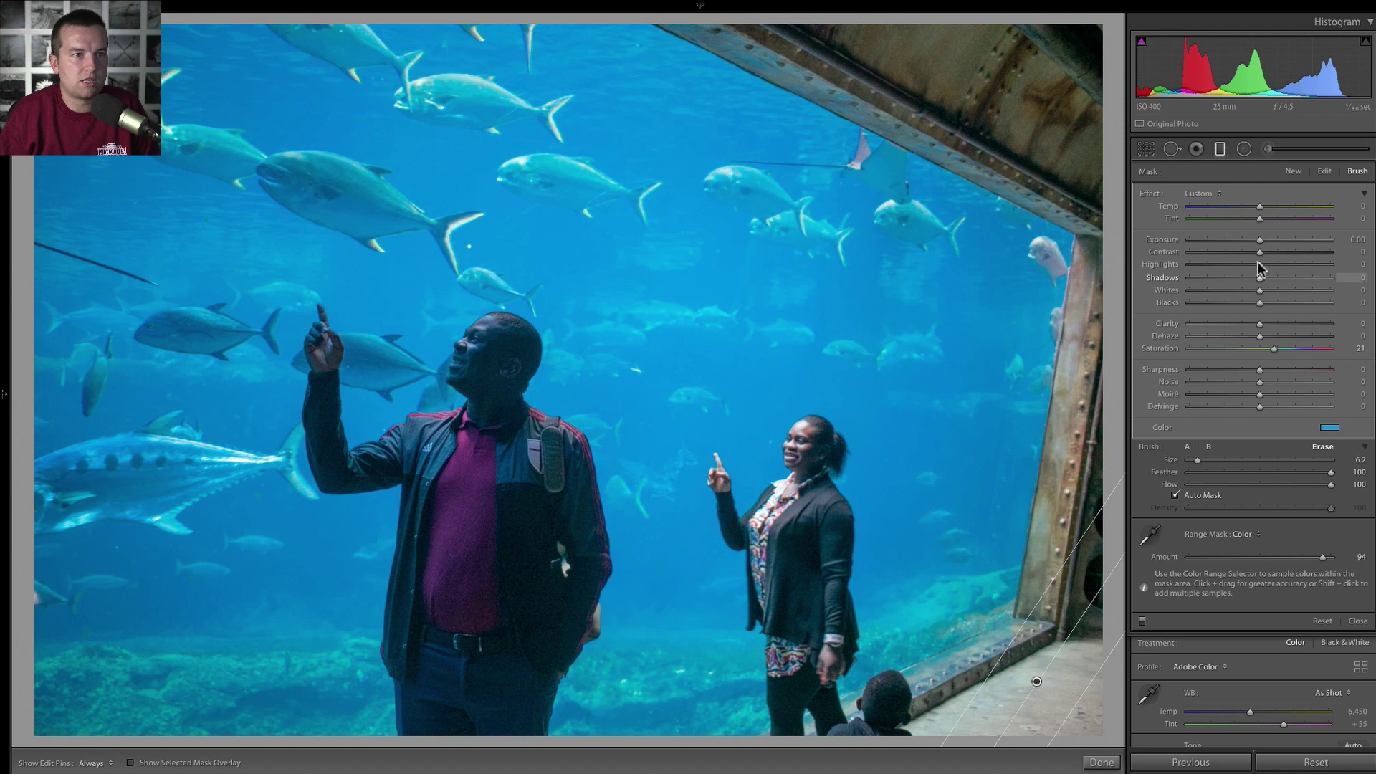
mouse_move(1257, 263)
left_mouse_down()
mouse_move(1220, 264)
mouse_move(1250, 271)
left_mouse_up()
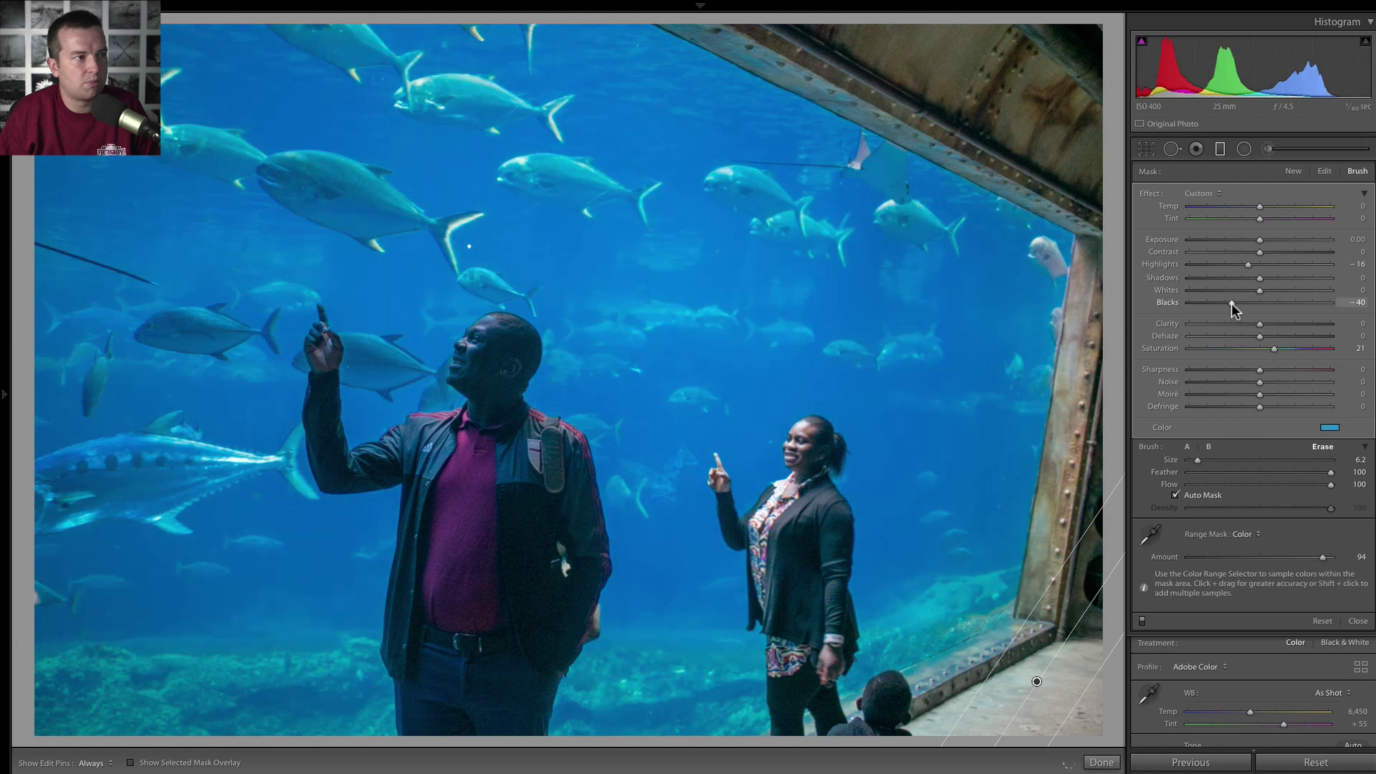
left_click_drag(1231, 304, 1253, 303)
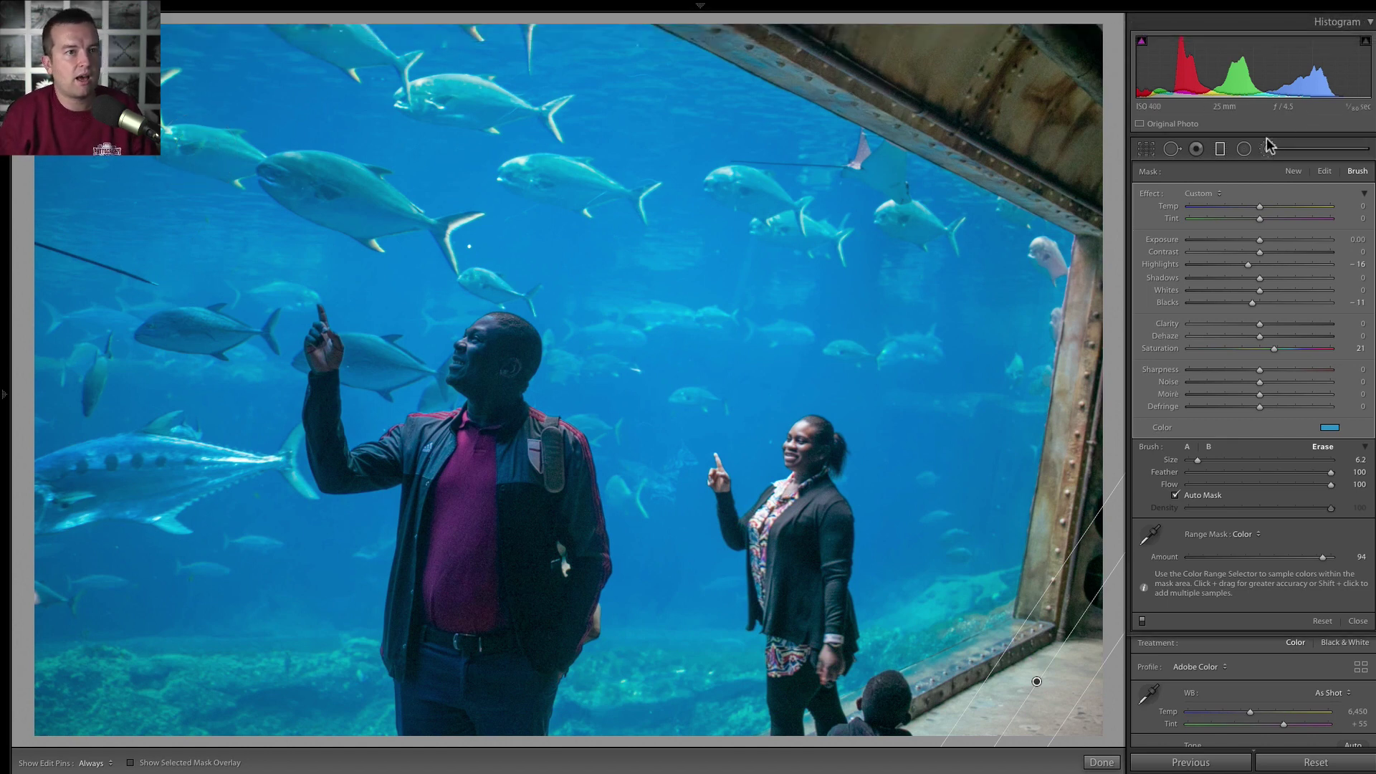
Step: Start a new Adjustment Brush mask with the overlay shown, and paint over the man's head and body with an 8.0 auto-masking brush
left_click(1294, 171)
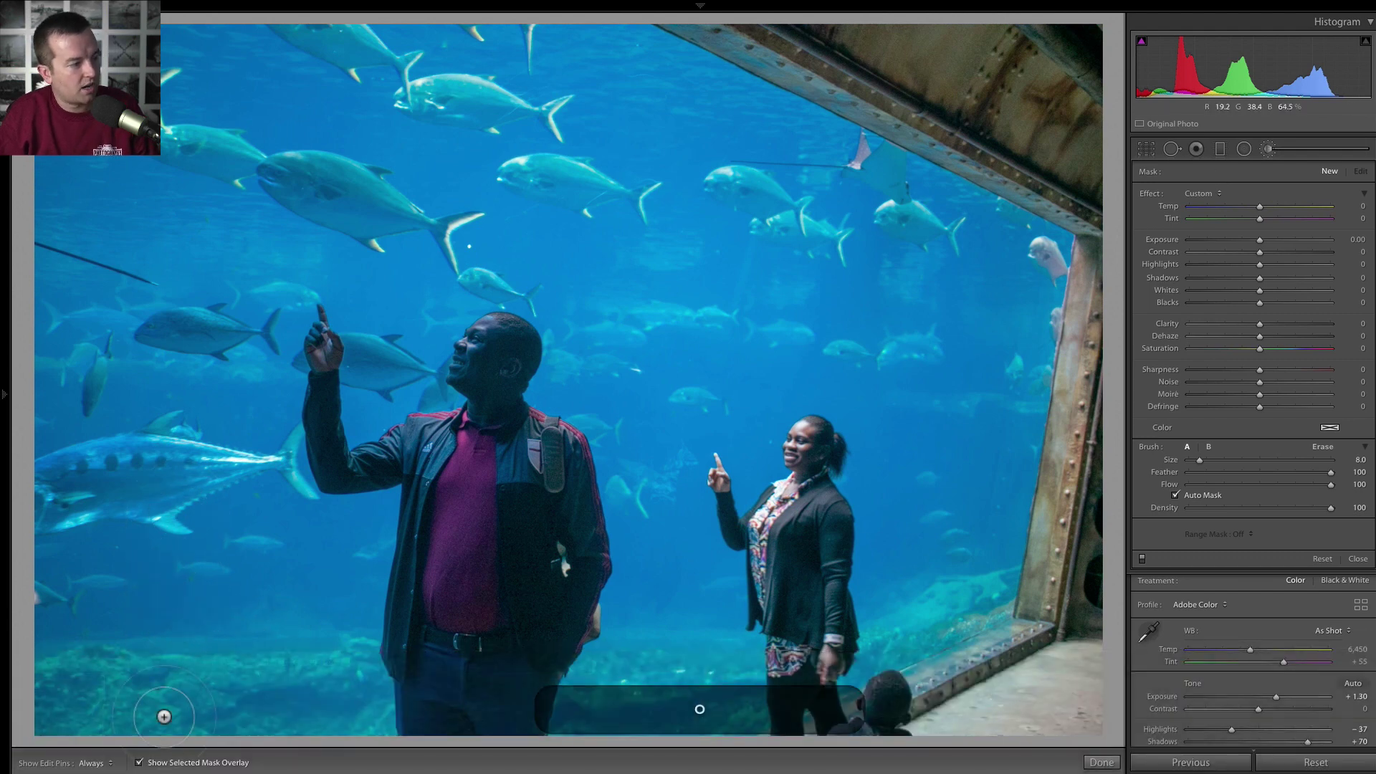
left_click(139, 762)
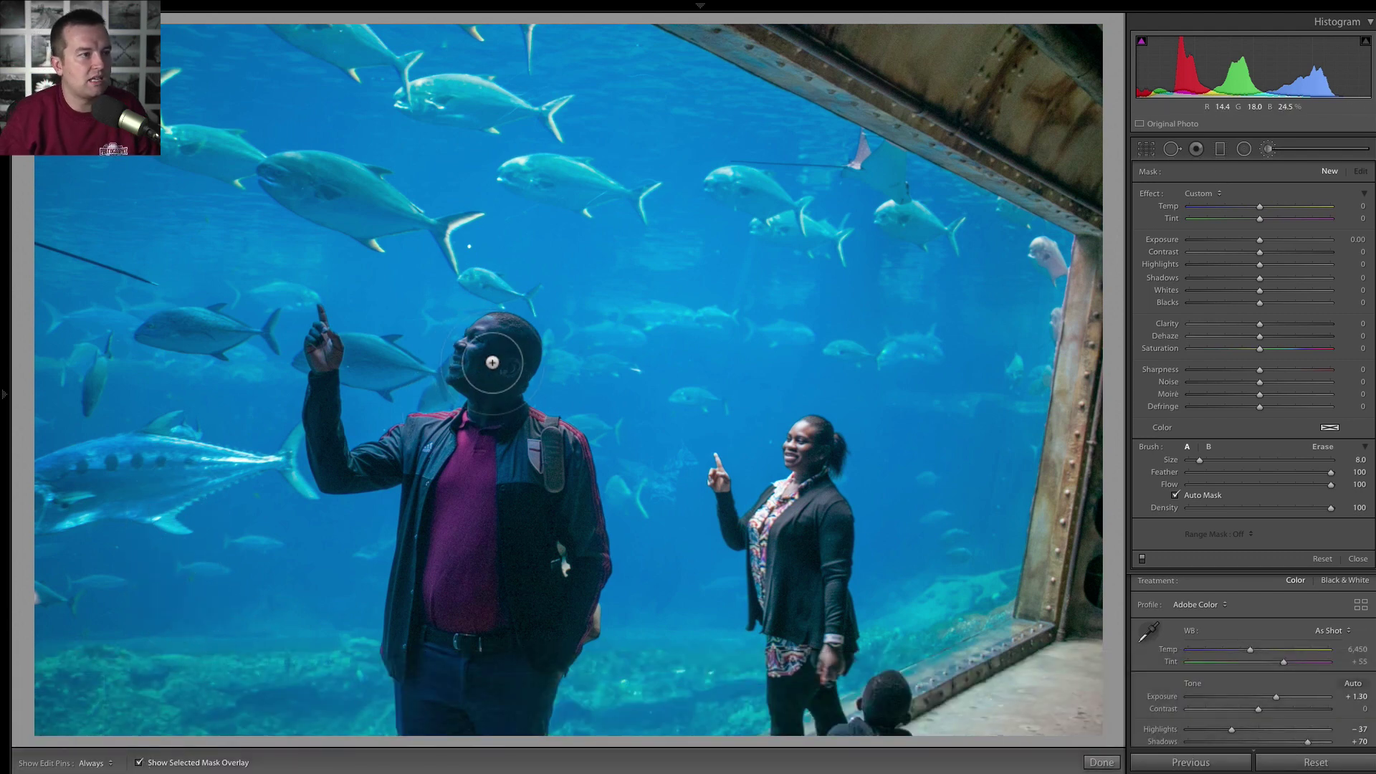
mouse_move(492, 362)
left_mouse_down()
mouse_move(500, 548)
mouse_move(467, 674)
mouse_move(502, 621)
mouse_move(542, 483)
mouse_move(484, 739)
mouse_move(462, 701)
mouse_move(439, 518)
mouse_move(437, 734)
mouse_move(428, 629)
mouse_move(448, 461)
mouse_move(494, 641)
mouse_move(491, 734)
mouse_move(540, 611)
mouse_move(520, 729)
mouse_move(573, 542)
mouse_move(569, 601)
mouse_move(566, 443)
mouse_move(572, 466)
mouse_move(518, 415)
mouse_move(512, 338)
mouse_move(481, 338)
mouse_move(499, 339)
mouse_move(489, 345)
mouse_move(499, 354)
mouse_move(483, 341)
mouse_move(499, 388)
mouse_move(475, 448)
mouse_move(388, 466)
mouse_move(453, 443)
mouse_move(421, 592)
mouse_move(422, 456)
mouse_move(404, 660)
mouse_move(407, 598)
mouse_move(445, 673)
mouse_move(534, 574)
mouse_move(542, 640)
mouse_move(464, 720)
mouse_move(425, 715)
left_mouse_up()
key("h")
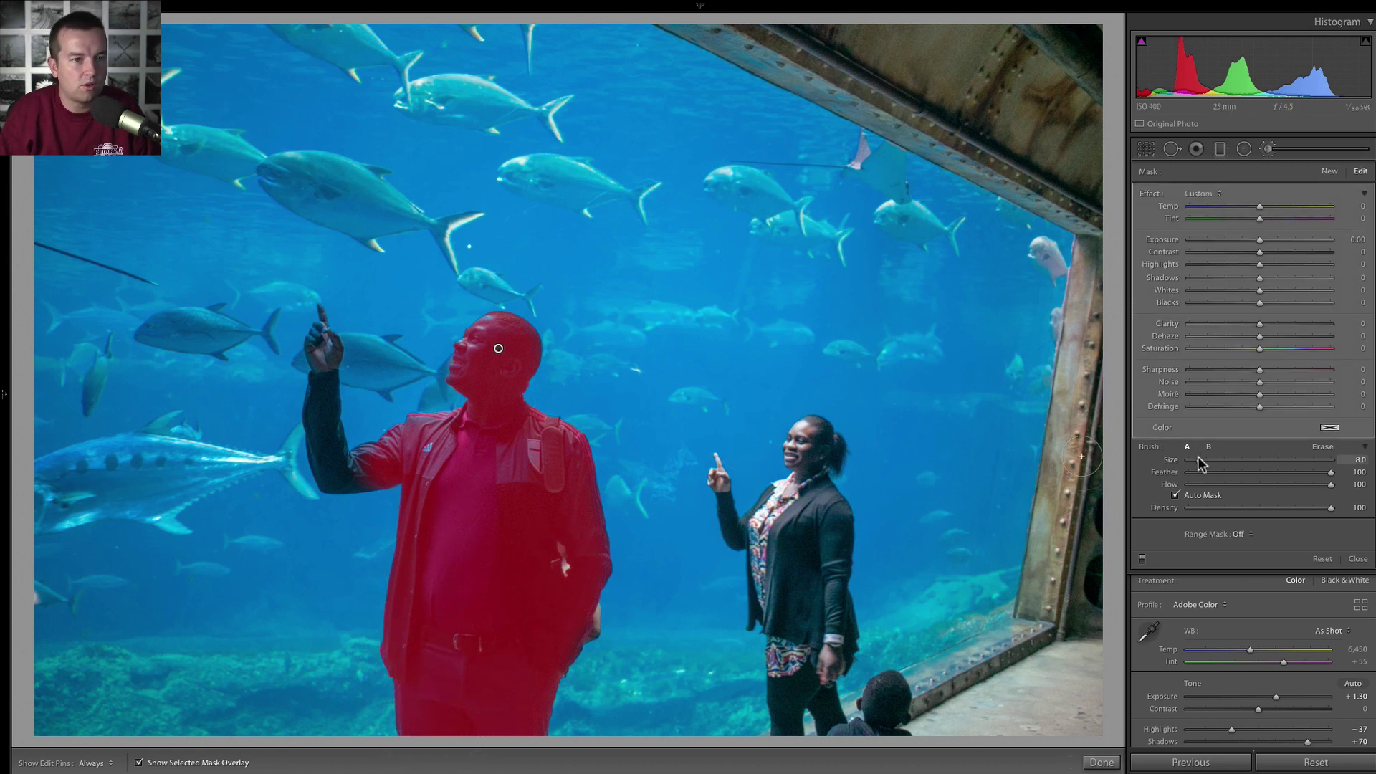
Step: Extend the mask over the man's raised arm and hand with a 5.7 brush, and hide the mask overlay
key("h")
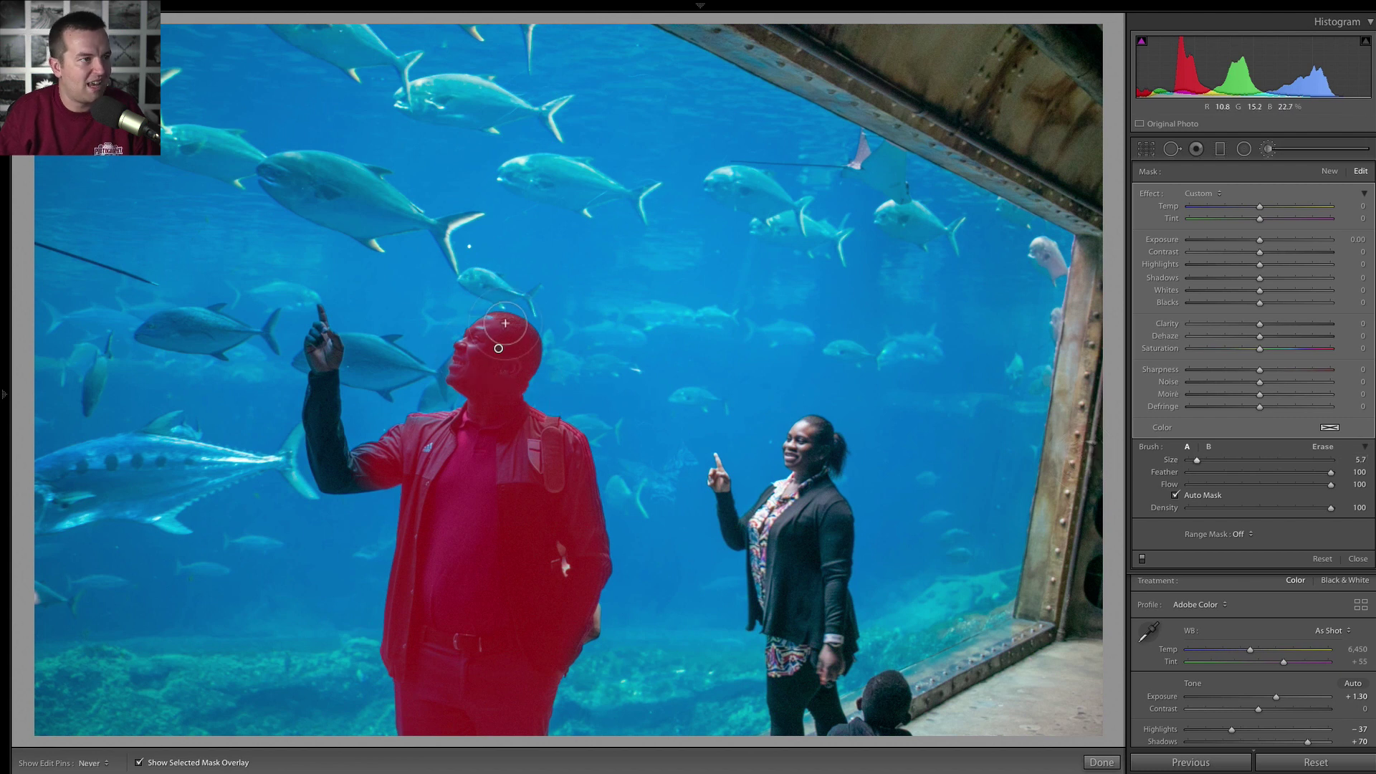
mouse_move(344, 462)
left_mouse_down()
mouse_move(320, 346)
mouse_move(328, 459)
mouse_move(349, 484)
left_mouse_up()
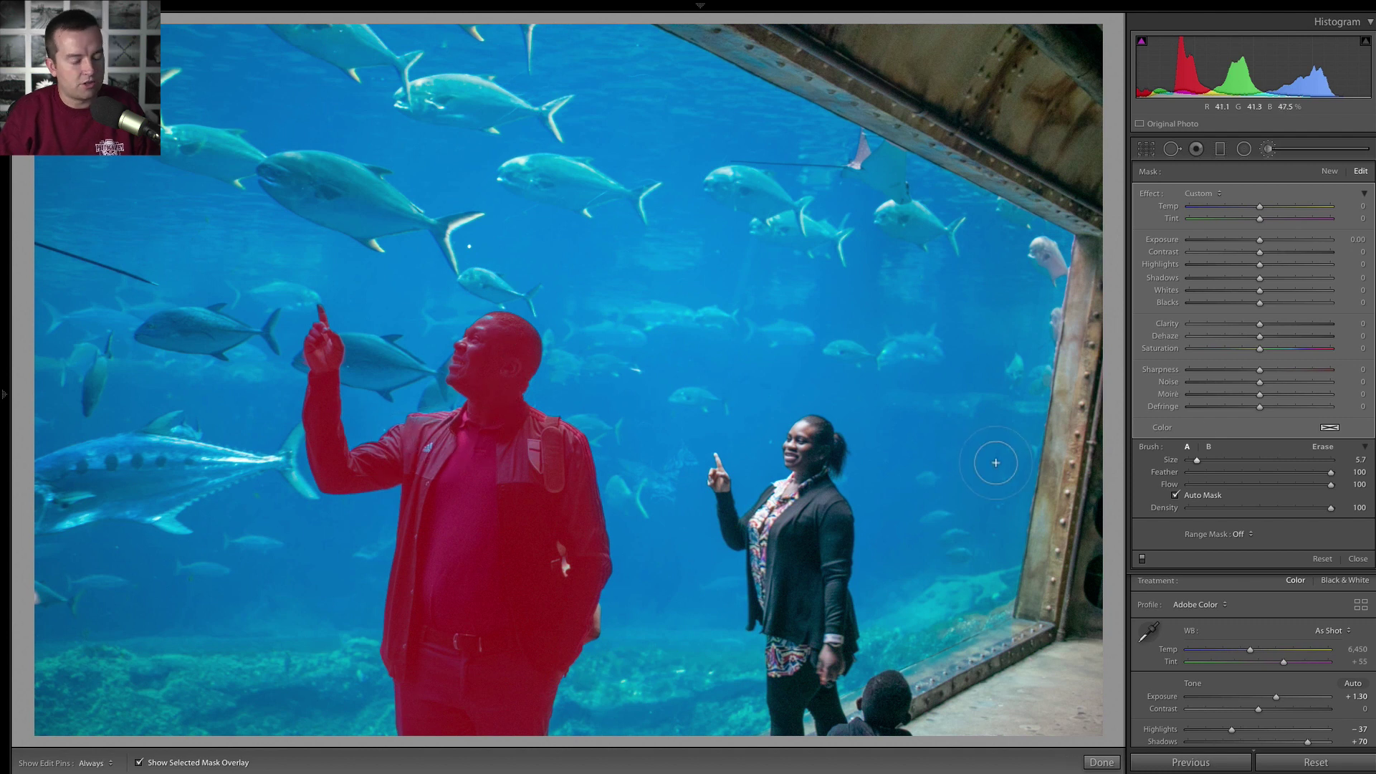
key("h")
key("o")
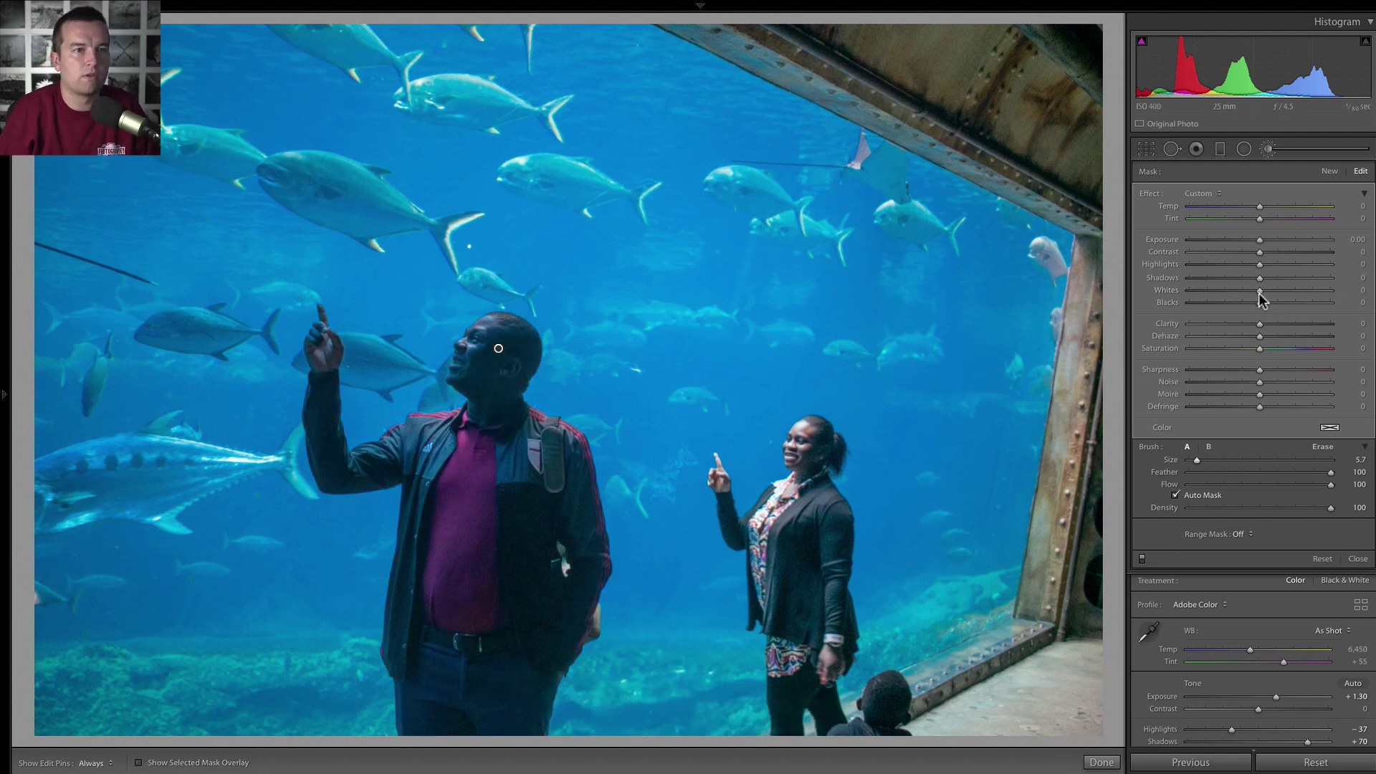
Step: Try brightening the masked man with an Exposure of 1.84, reduce it to 0.31, and inspect his face and jacket up close
left_click_drag(1260, 239, 1293, 240)
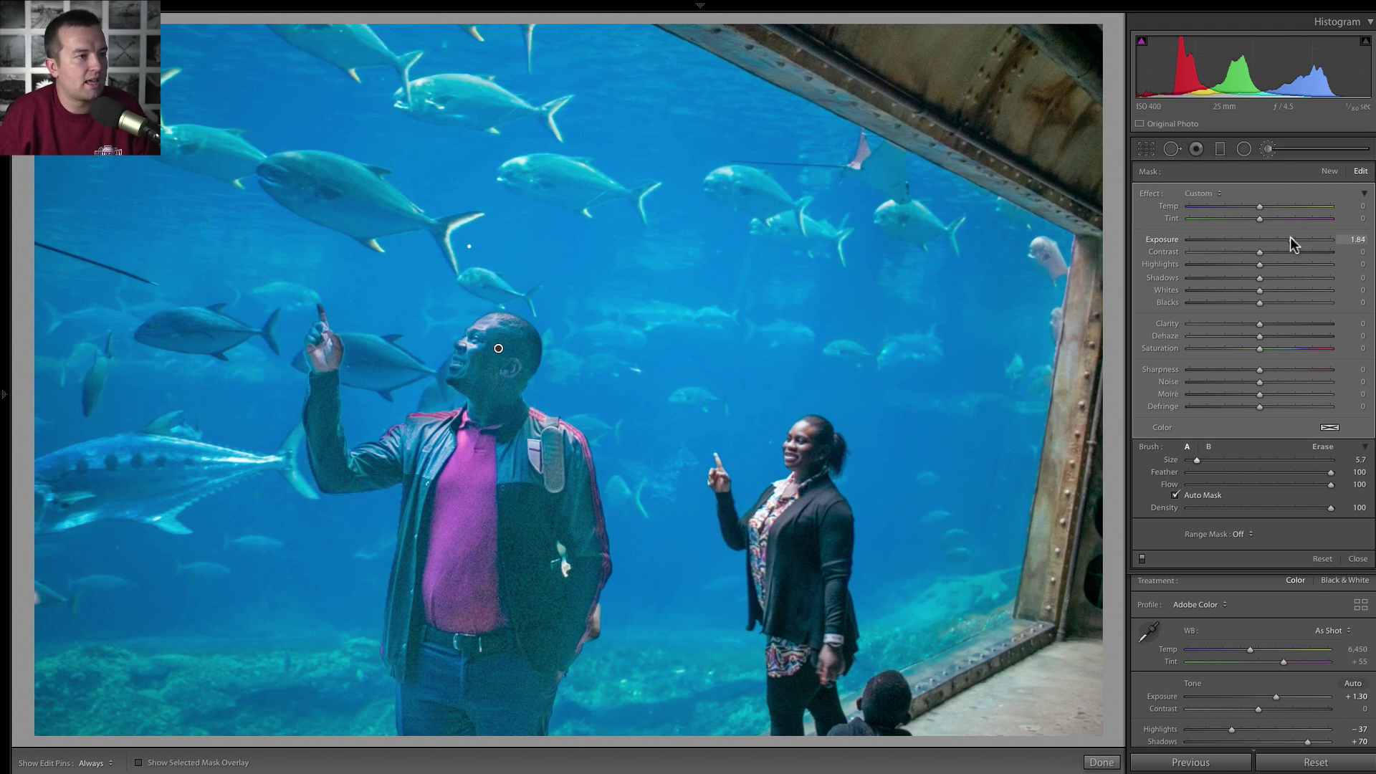
left_click_drag(1274, 245, 1265, 242)
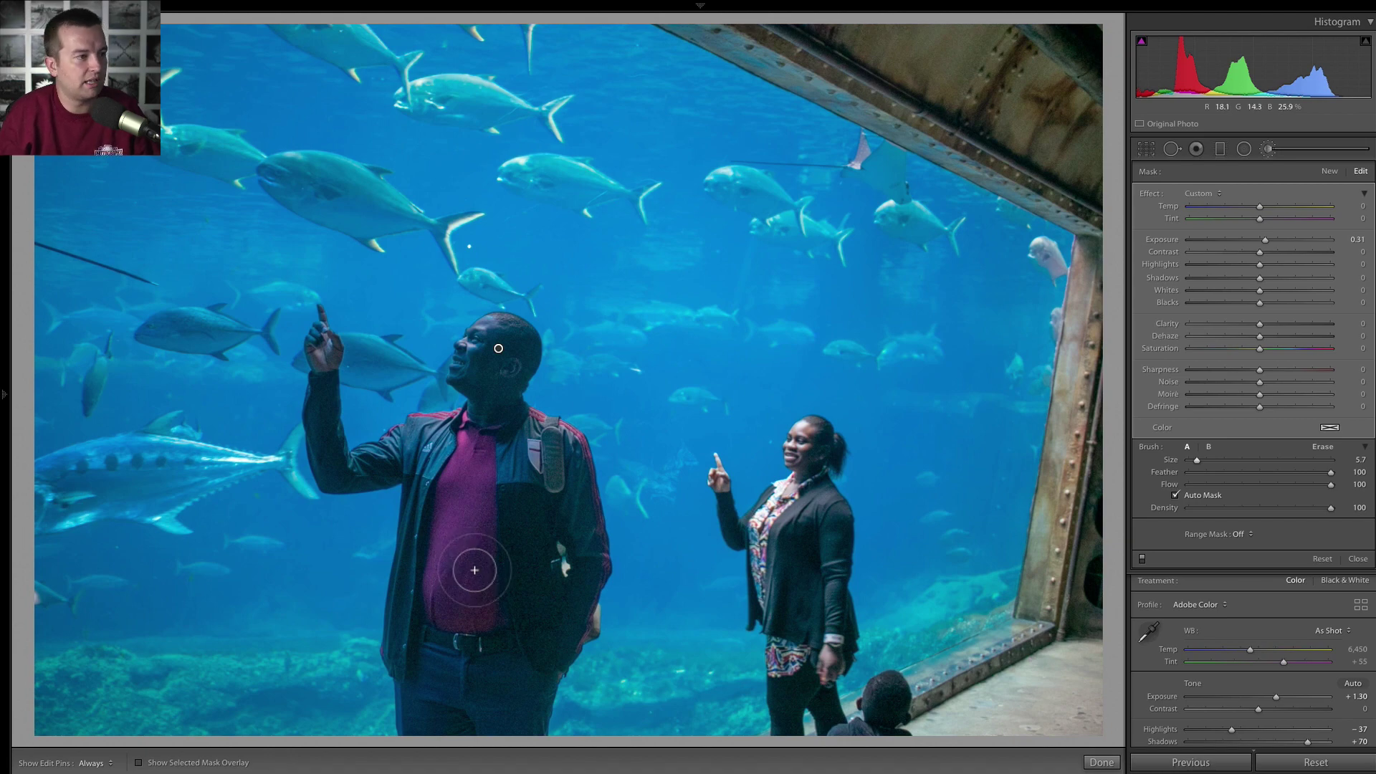
key("z")
key("ctrl+equal")
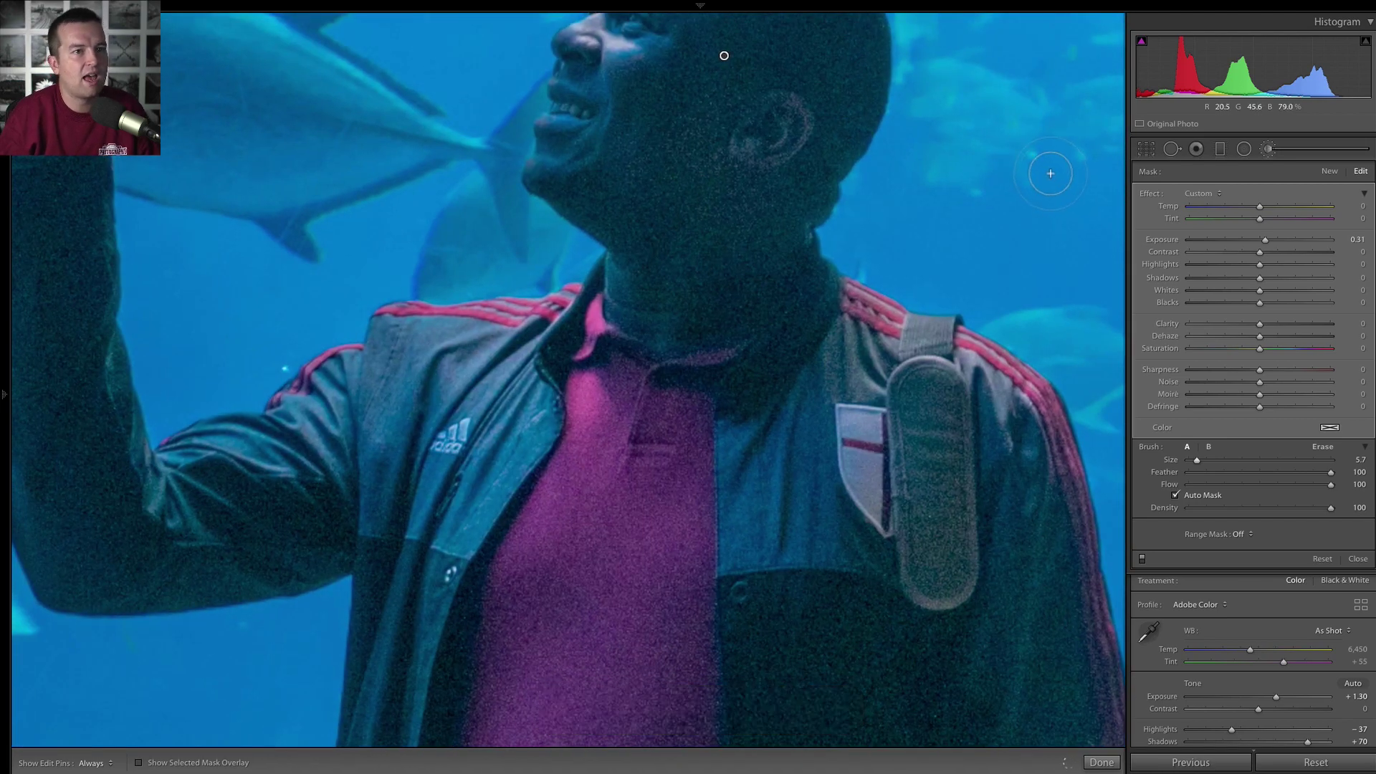
key("ctrl+minus")
key("ctrl+minus")
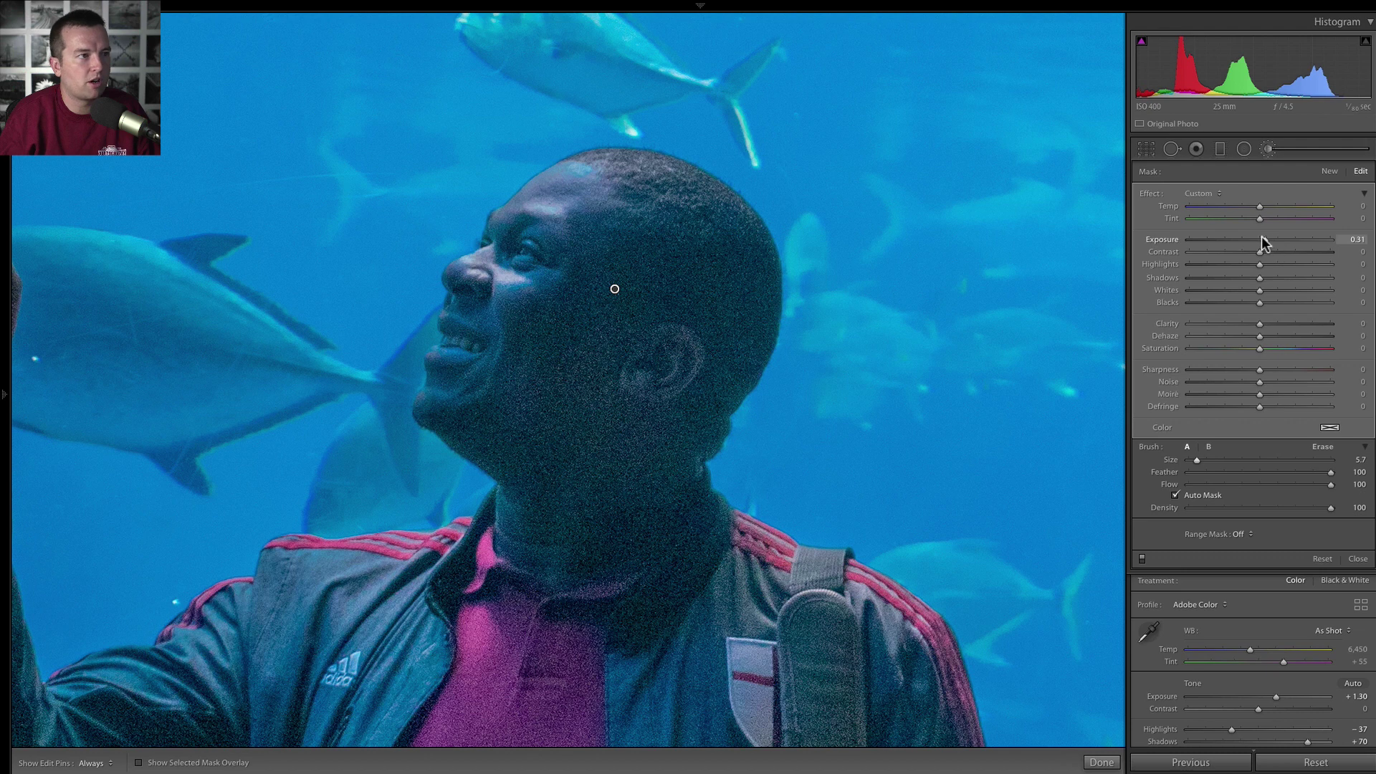
Step: Apply Noise reduction of 57 to the masked man, adjust his Exposure to 0.81, and check him up close and in the full view
left_click_drag(1262, 239, 1278, 237)
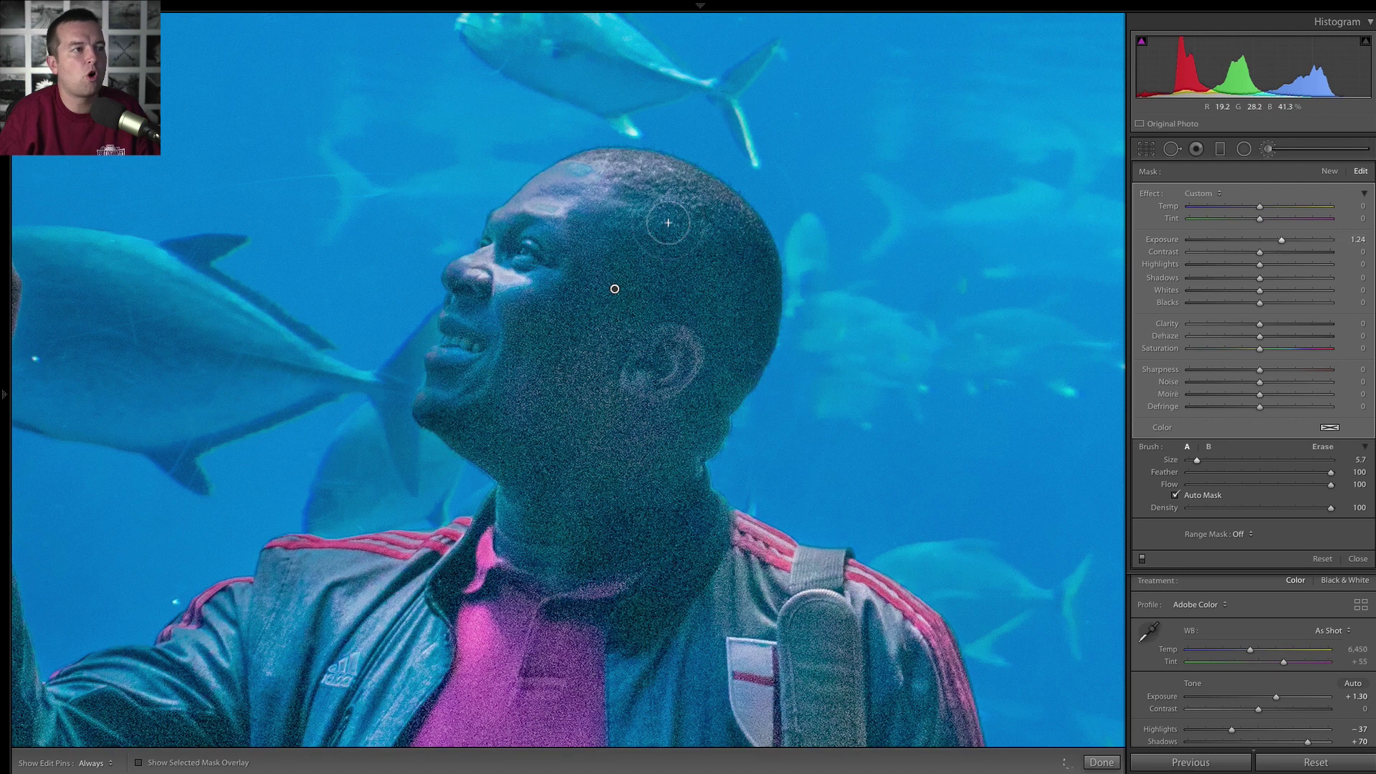
left_click(1275, 239)
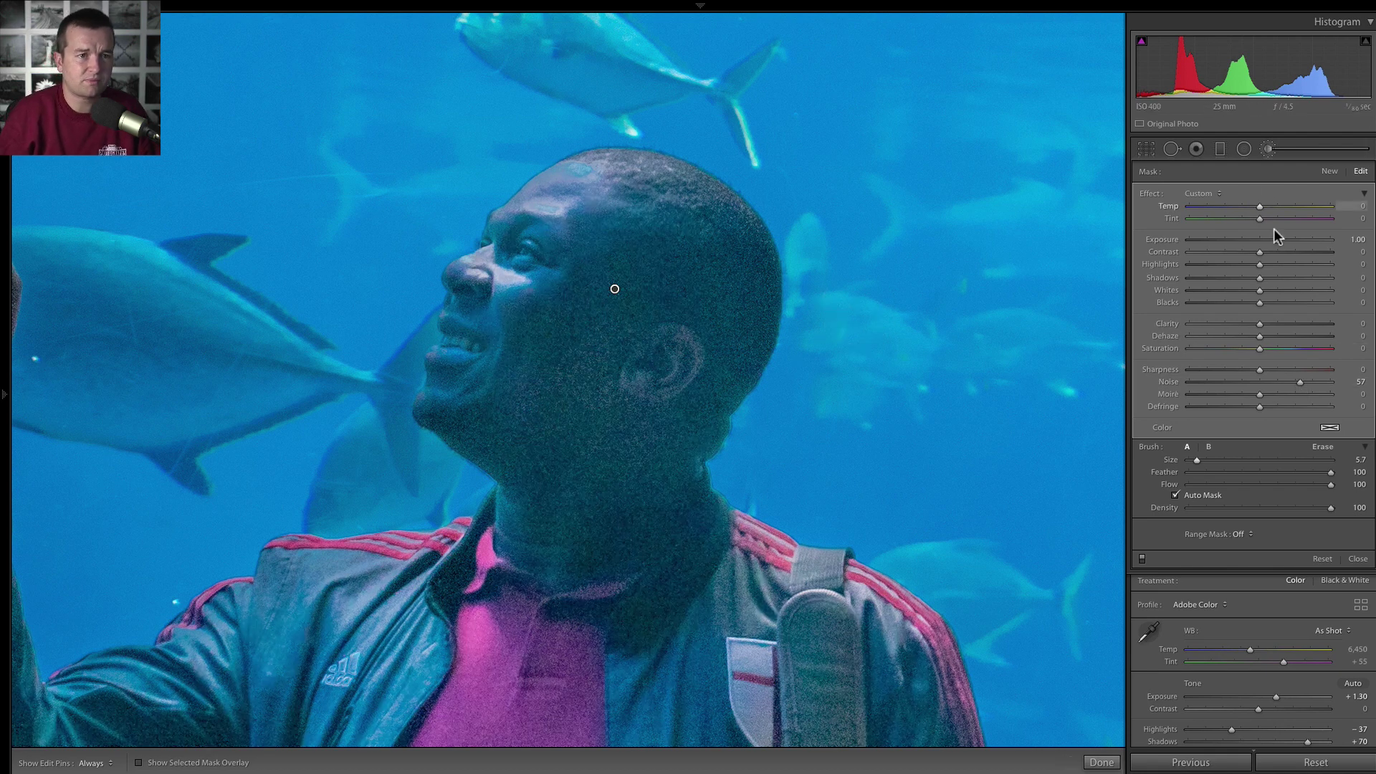
left_click_drag(1277, 238, 1273, 239)
key("z")
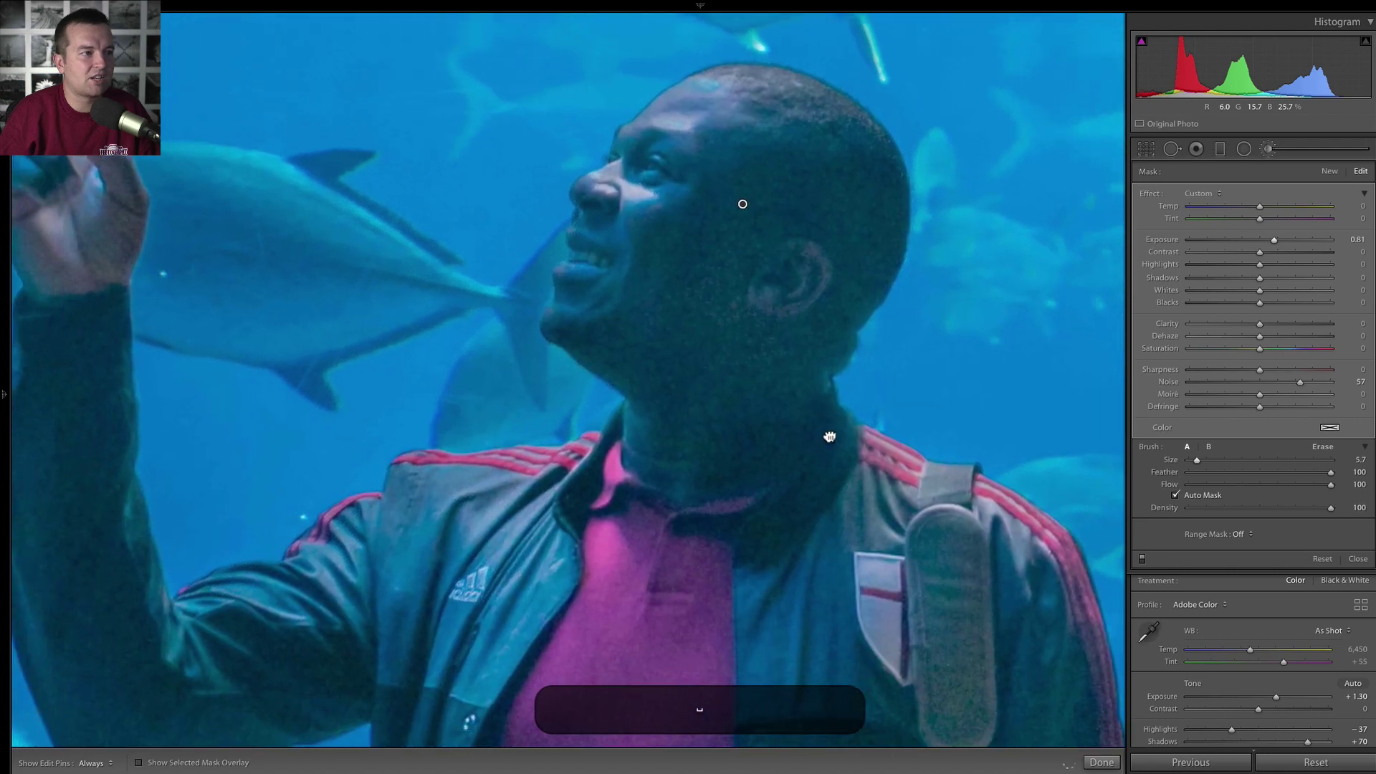
key("z")
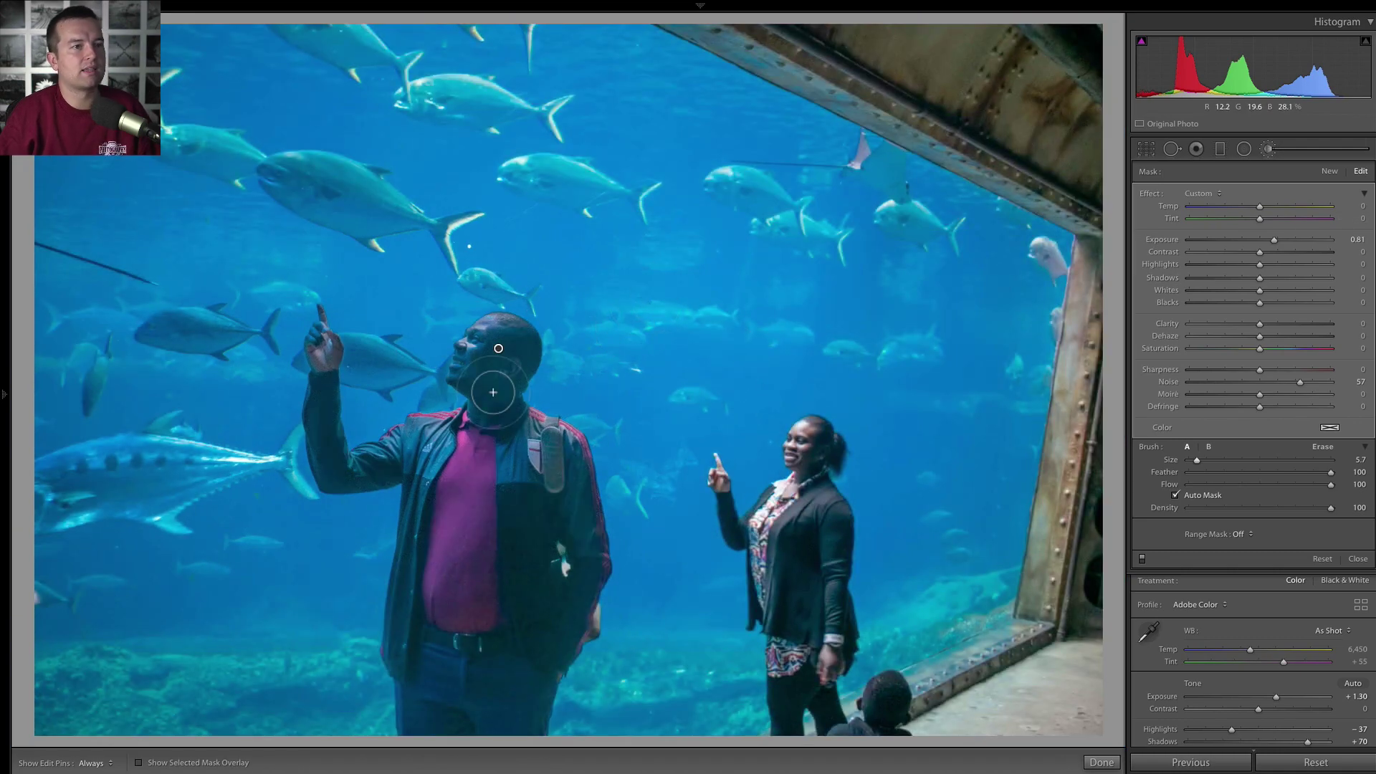
Step: Reset the masked man's Exposure, and set his Shadows to 15 and Blacks to -21
left_click(1351, 207)
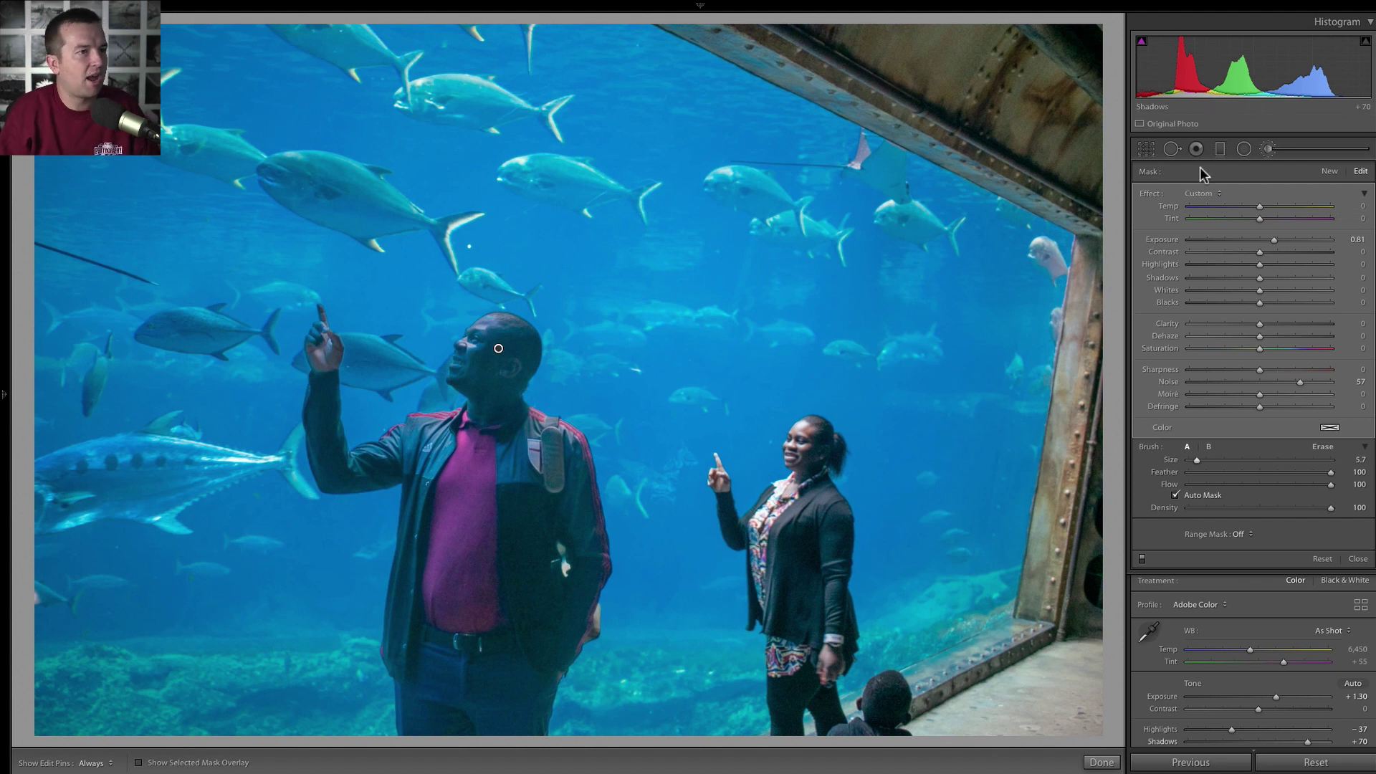
double_click(1273, 239)
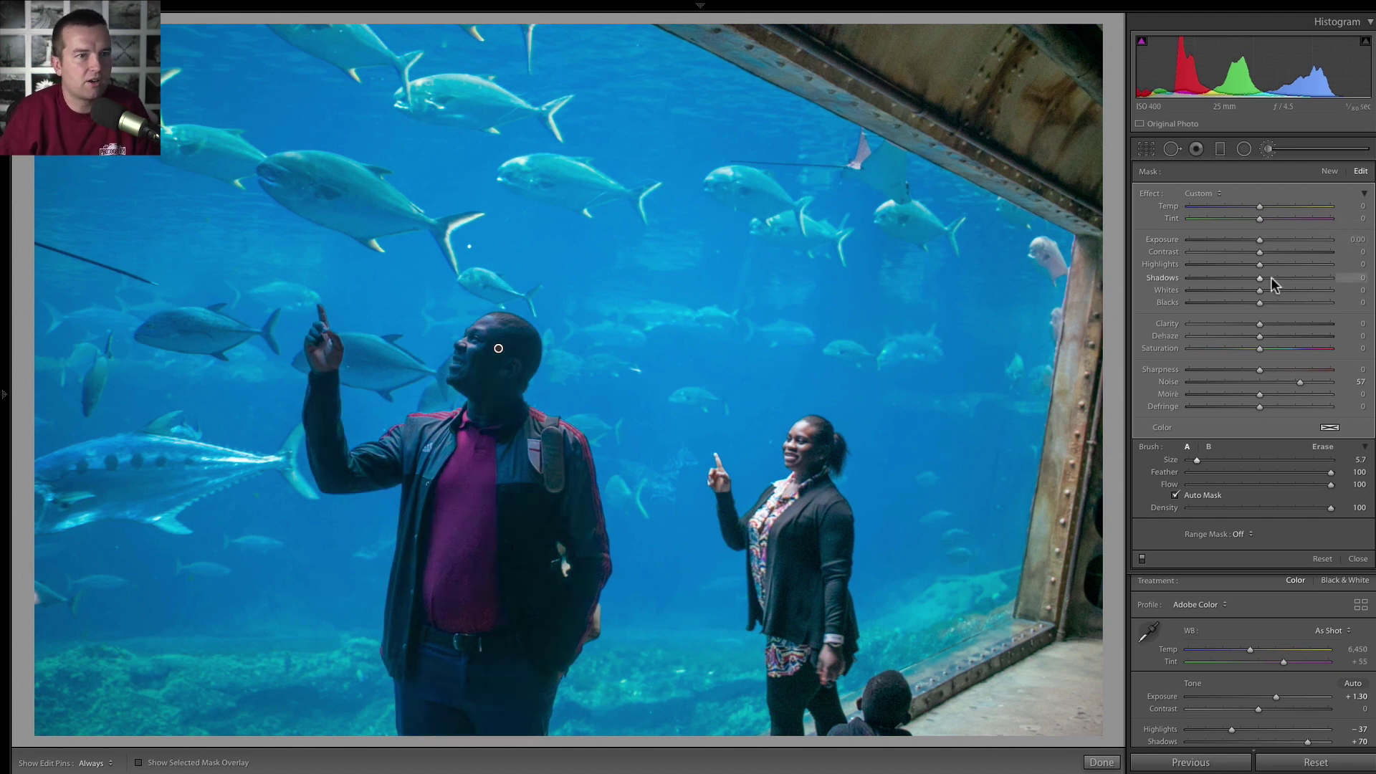
mouse_move(1261, 278)
left_mouse_down()
mouse_move(1293, 281)
mouse_move(1269, 282)
left_mouse_up()
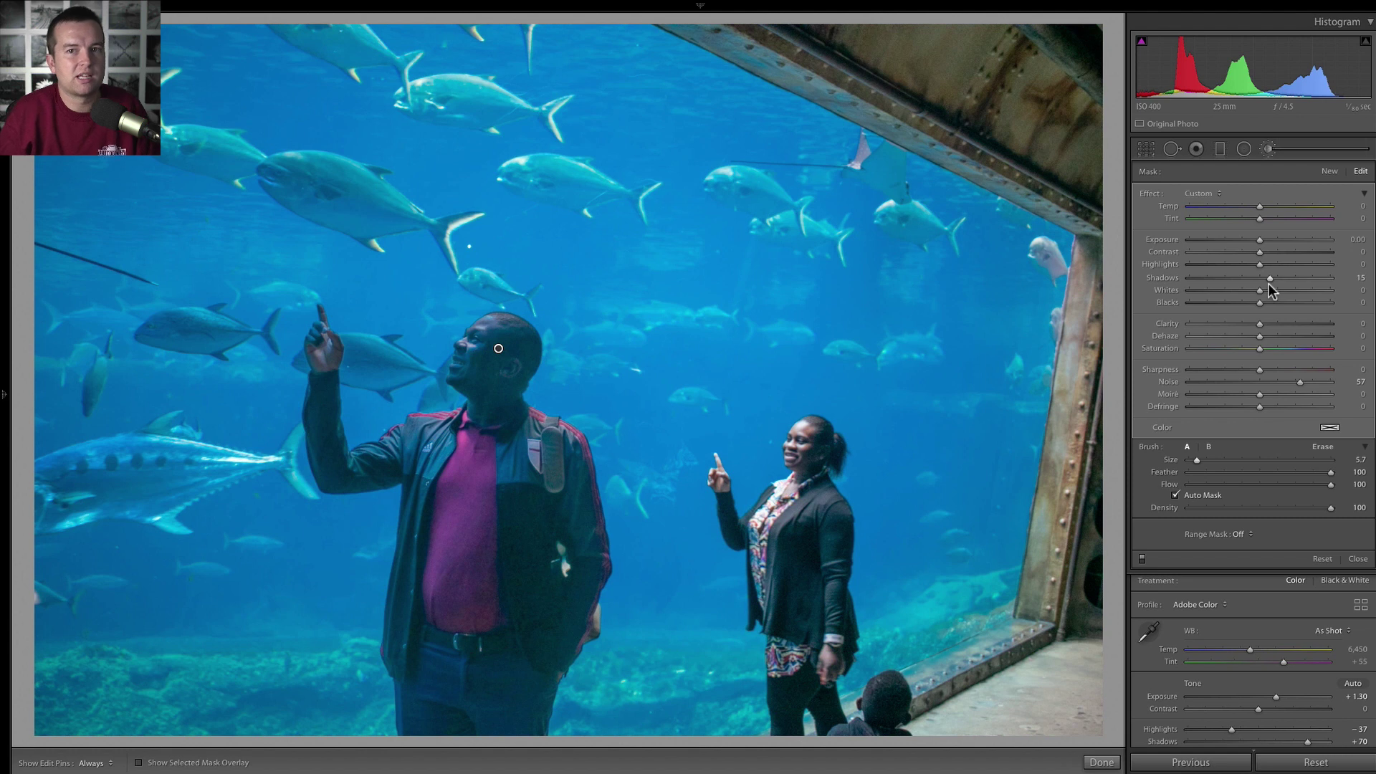
left_click_drag(1259, 302, 1243, 306)
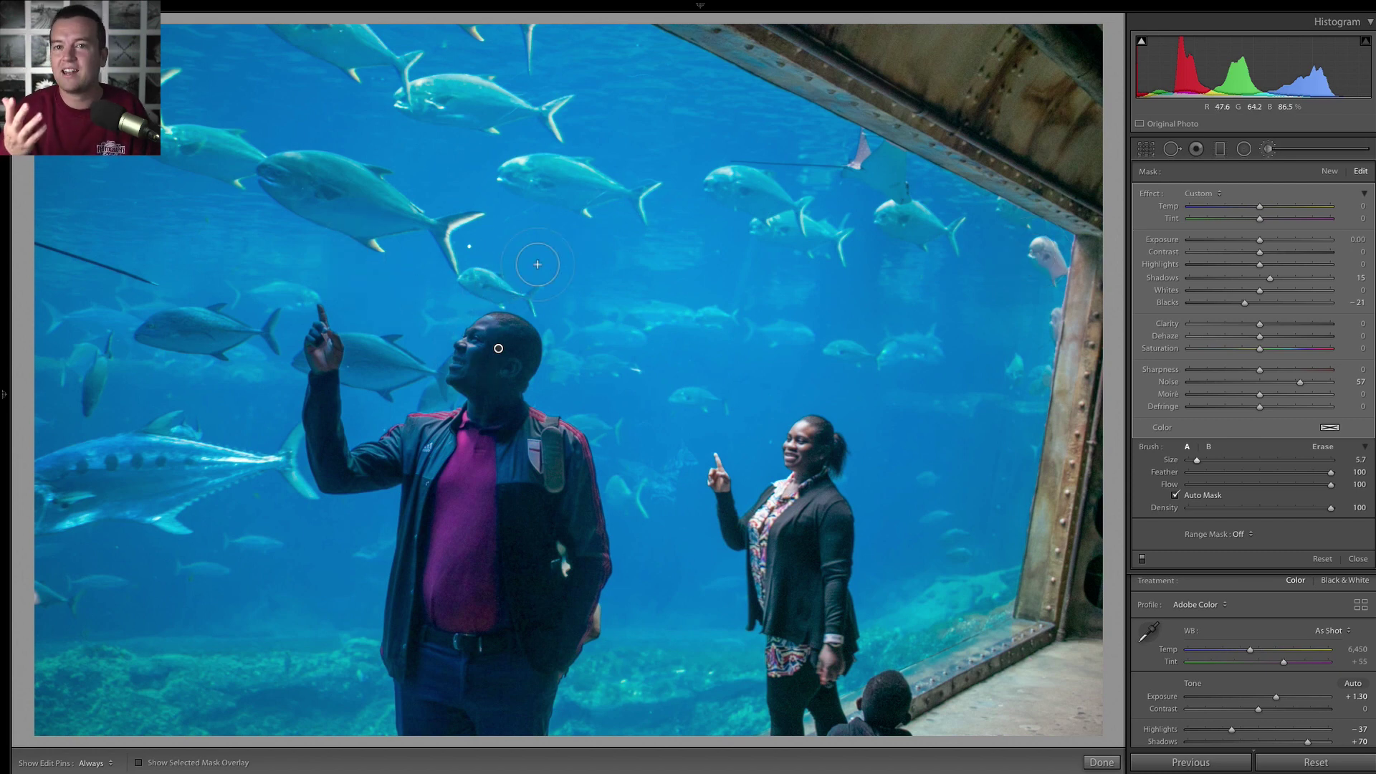
Step: Compare the edited photo with the original several times, examining the man, the woman and the water color
key("backslash")
key("backslash")
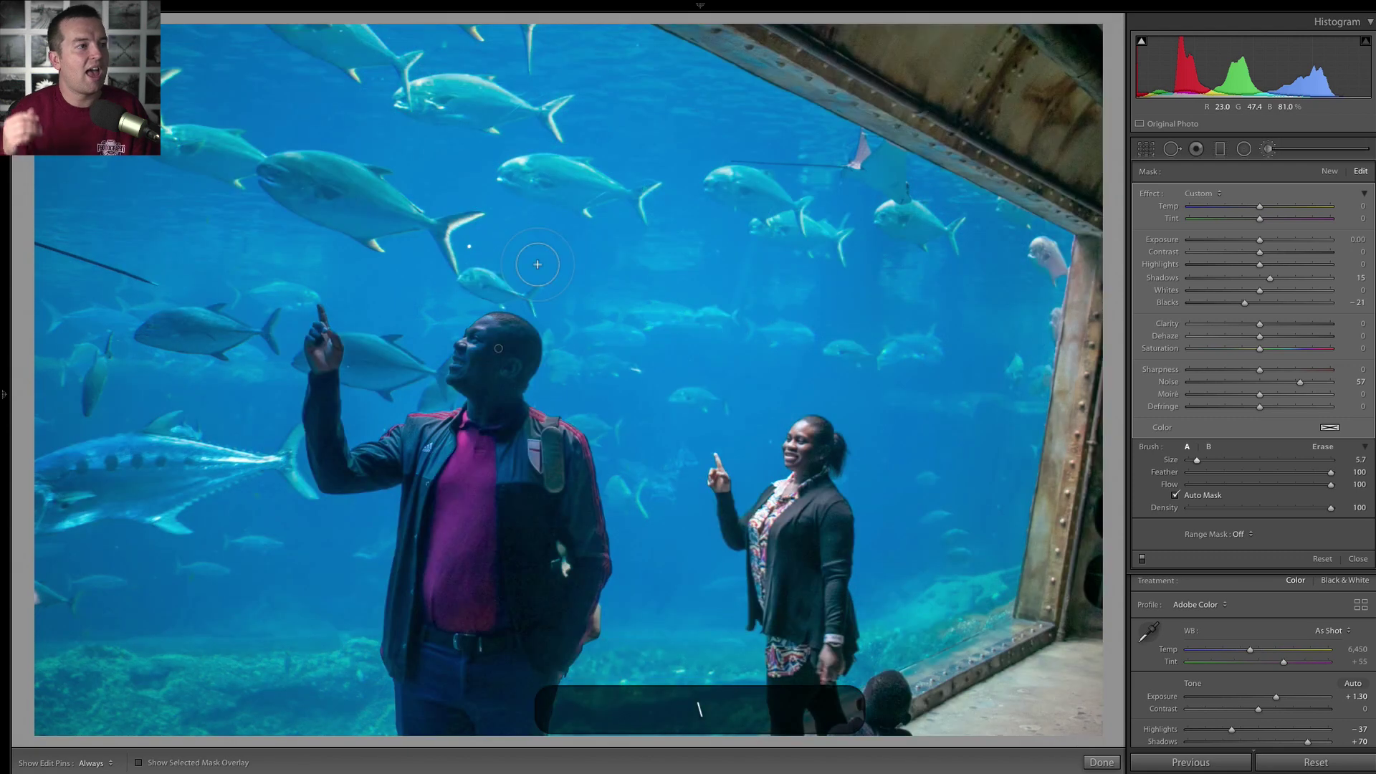
key("backslash")
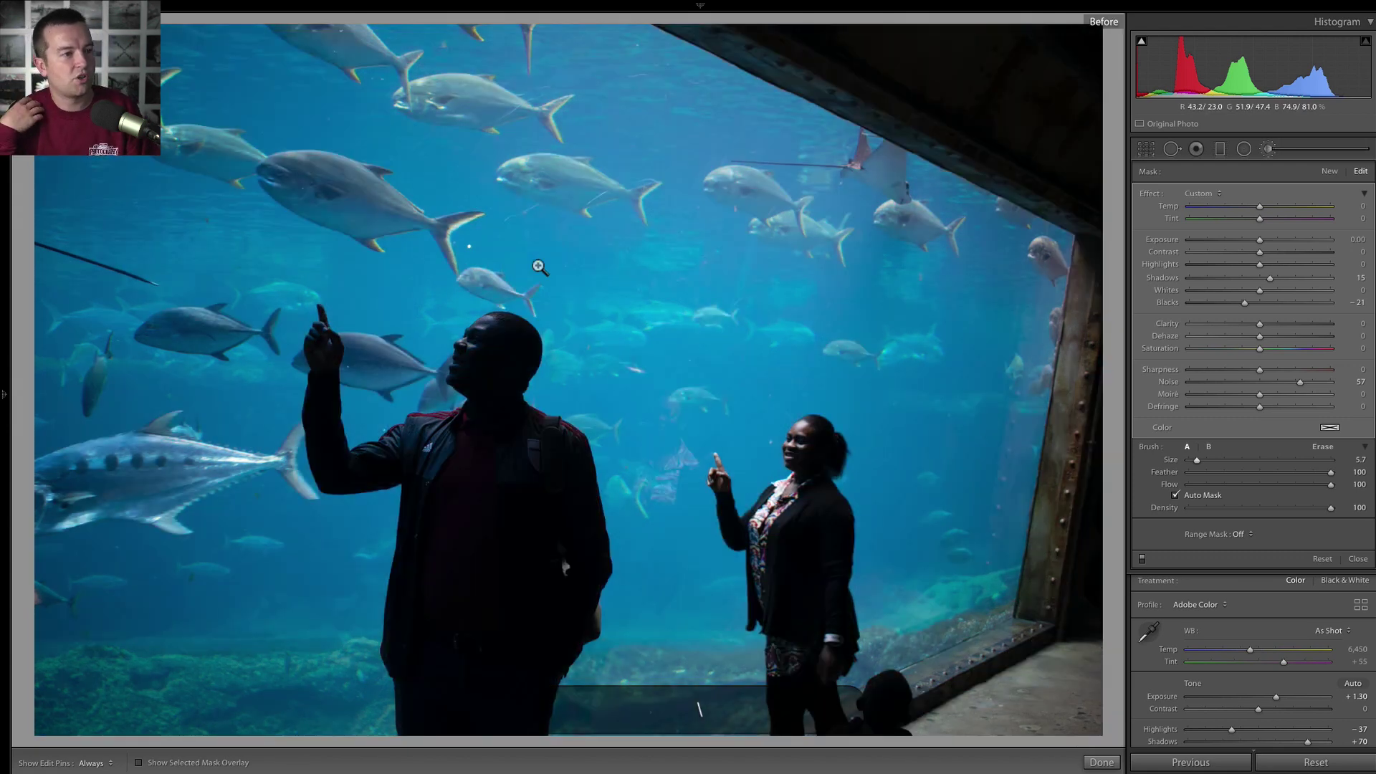
key("backslash")
key("backslash")
key("backslash")
key("backslash")
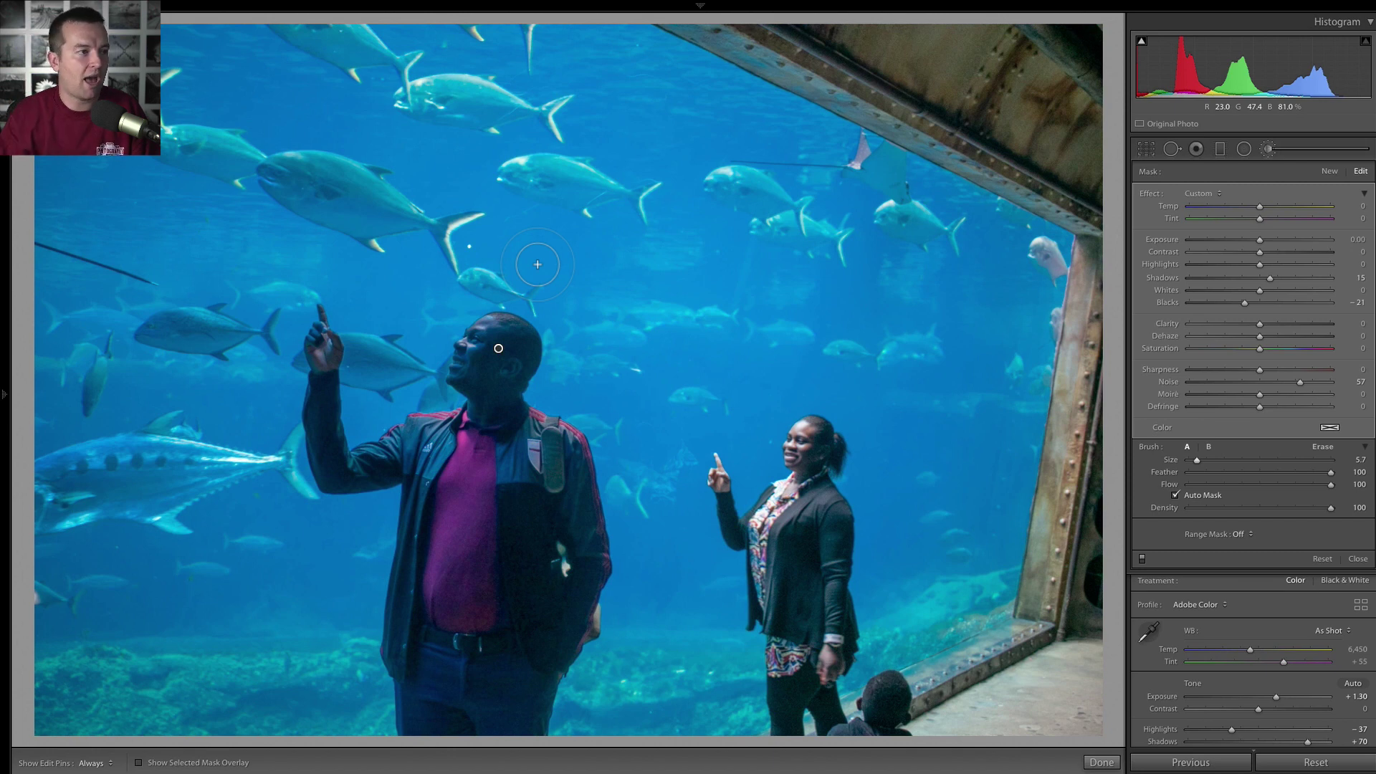
key("backslash")
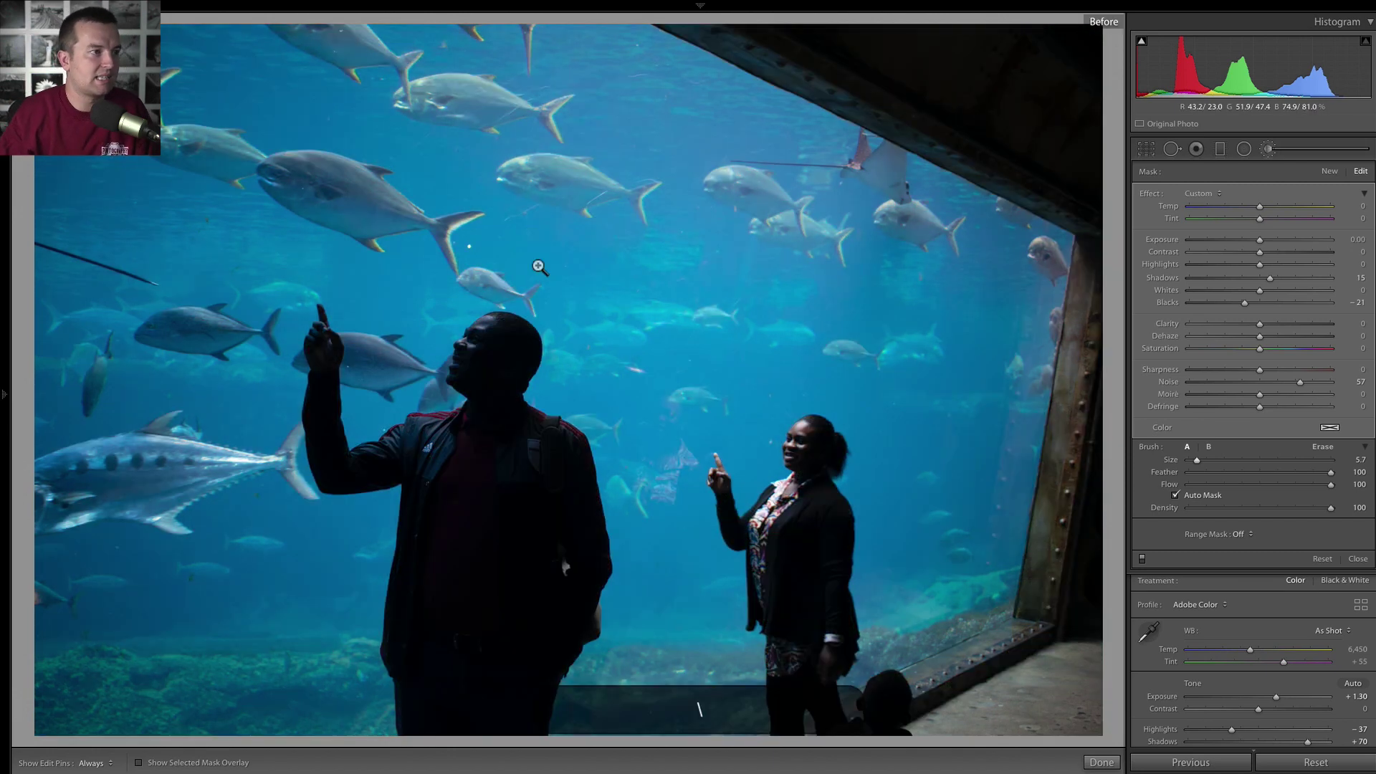
key("backslash")
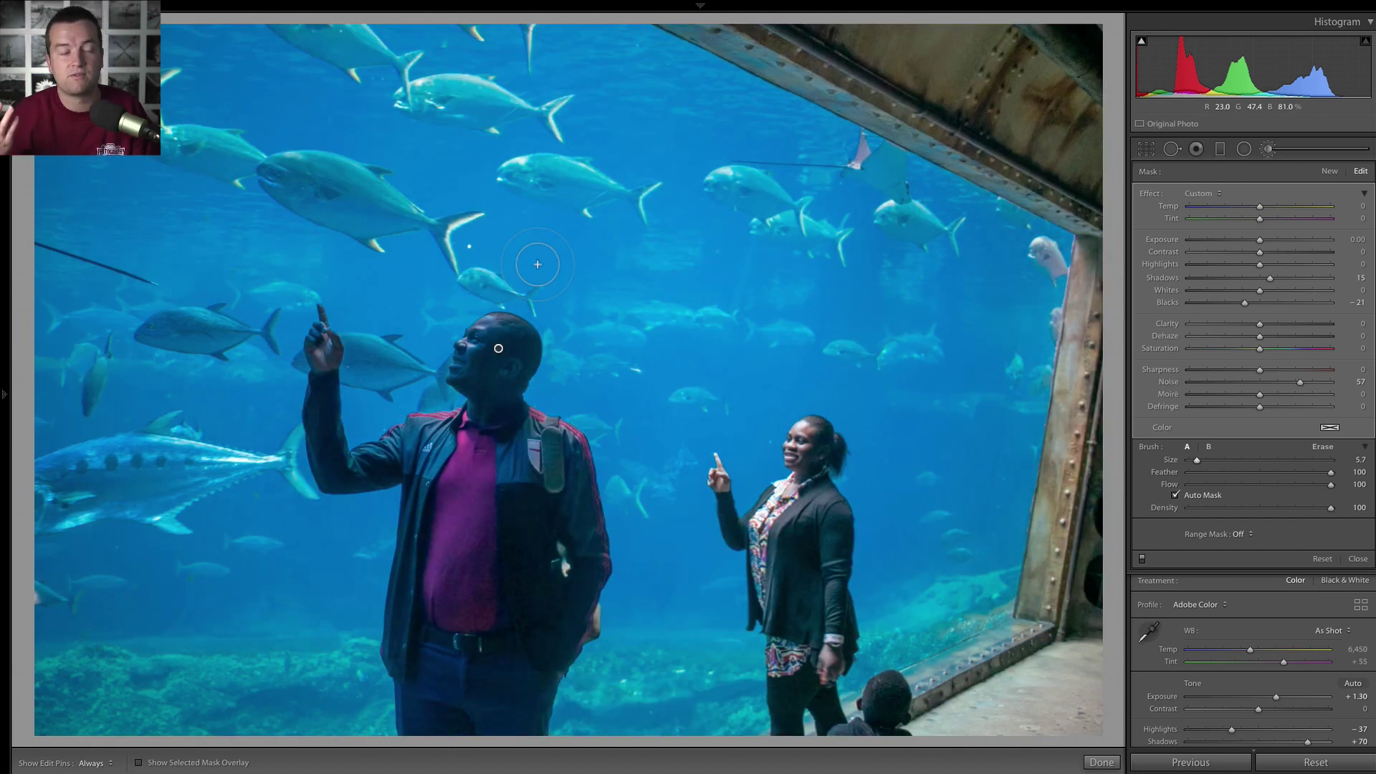
key("backslash")
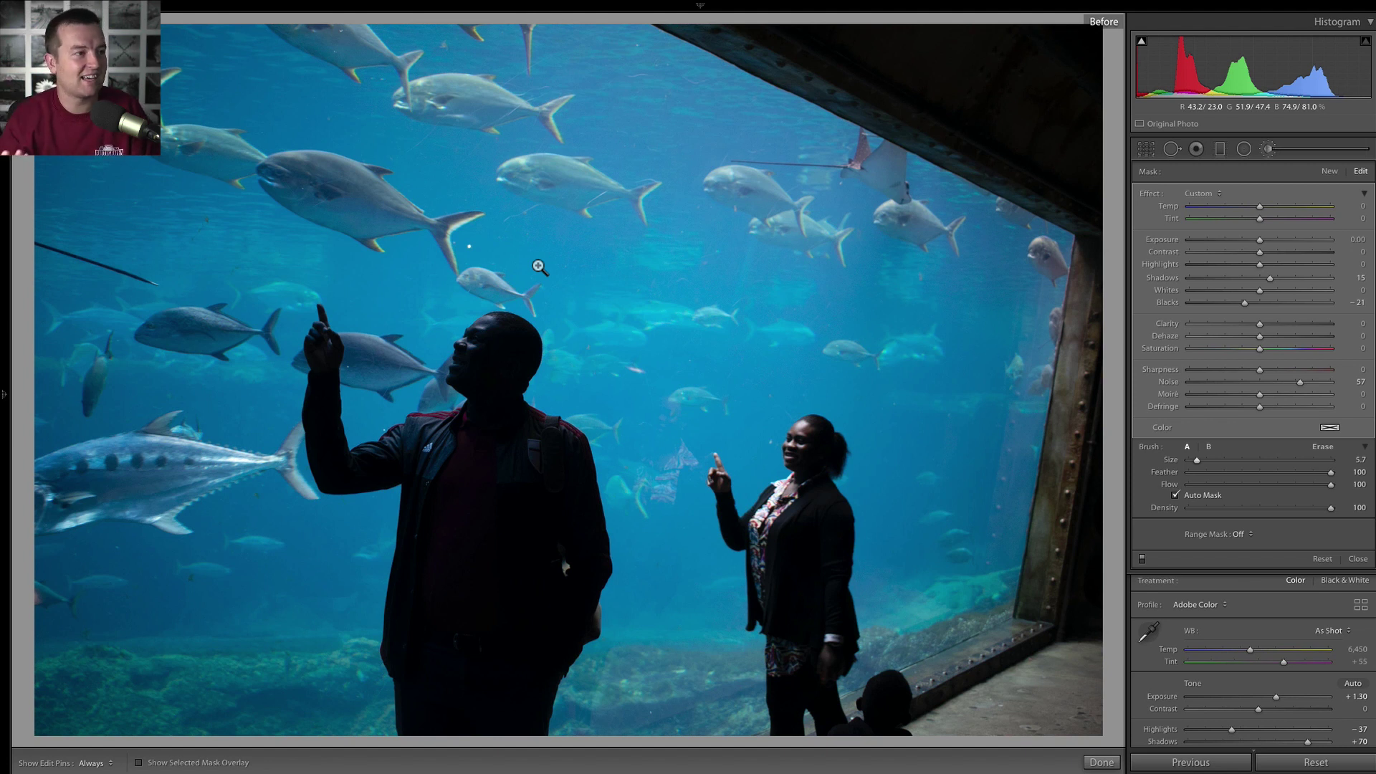
key("backslash")
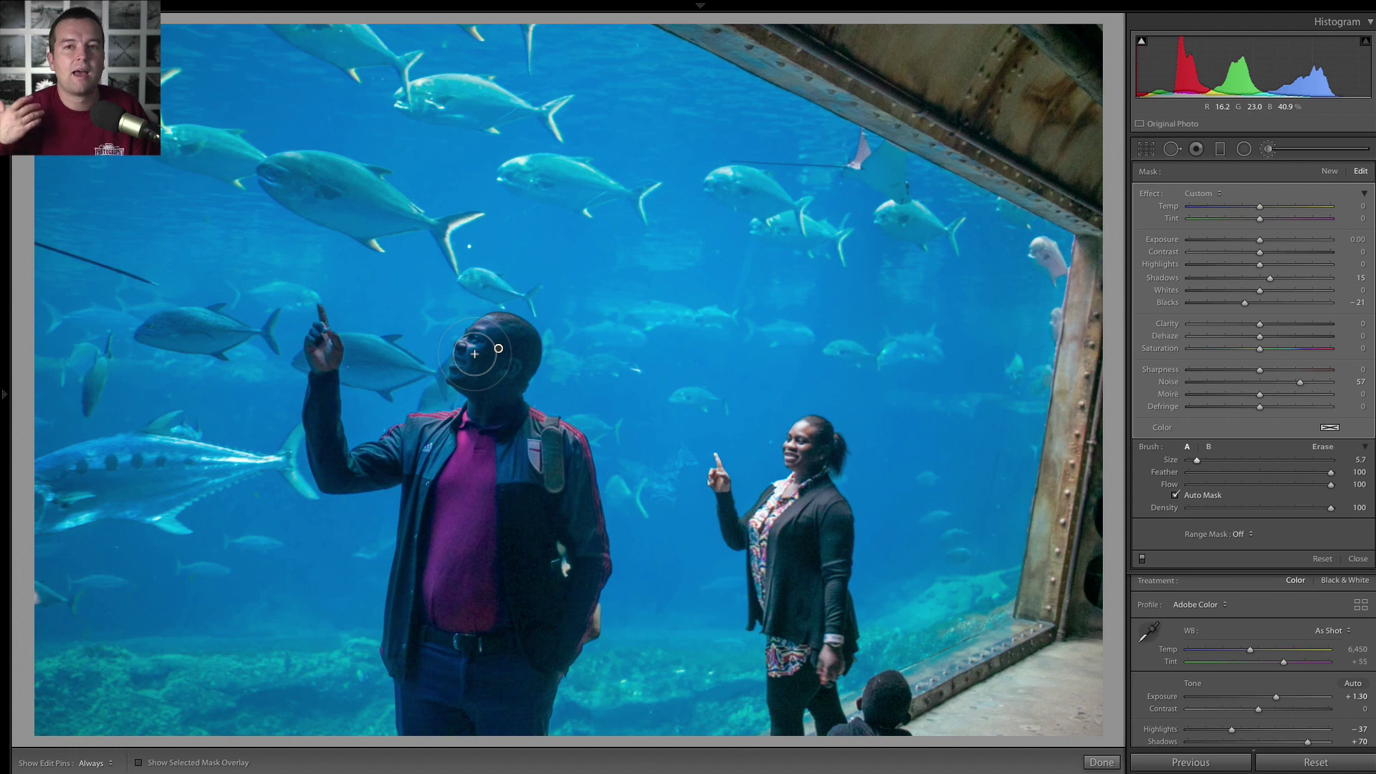
key("backslash")
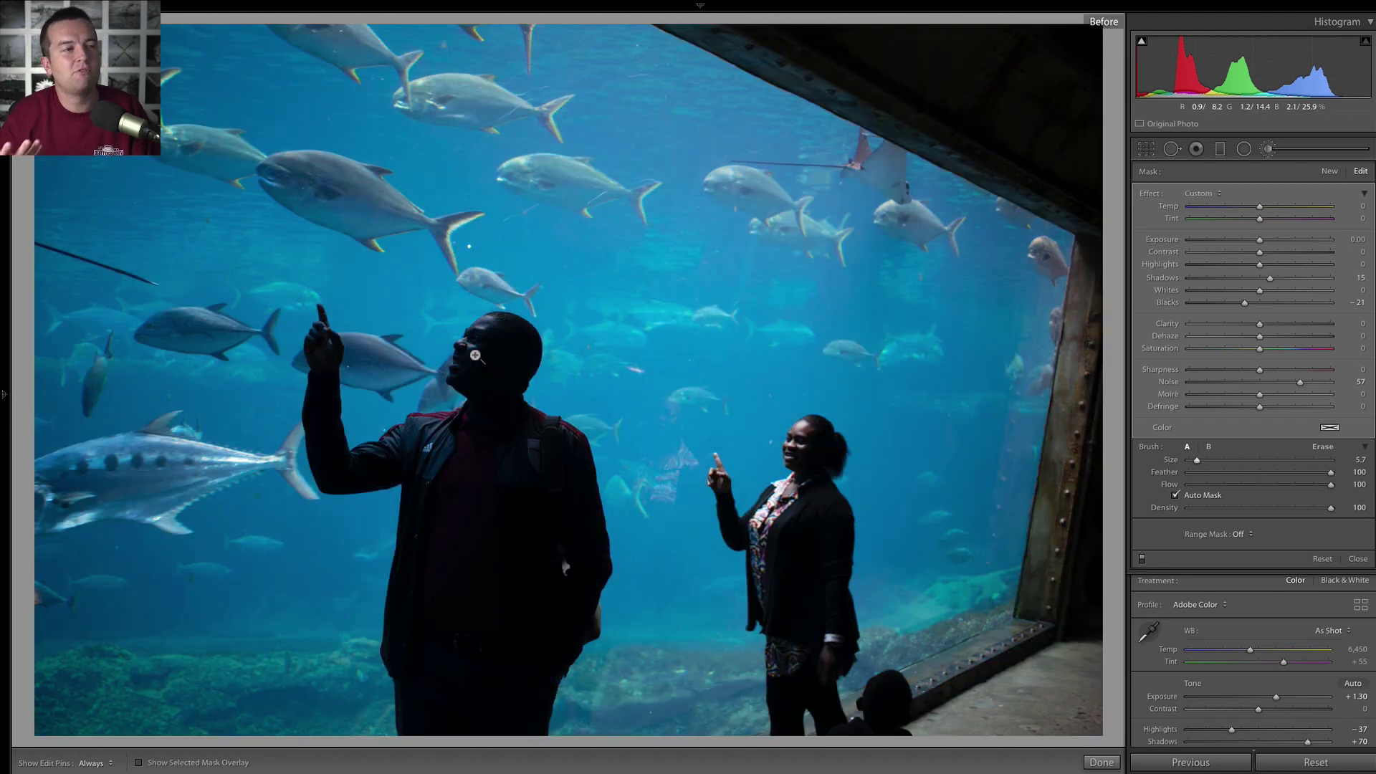
key("backslash")
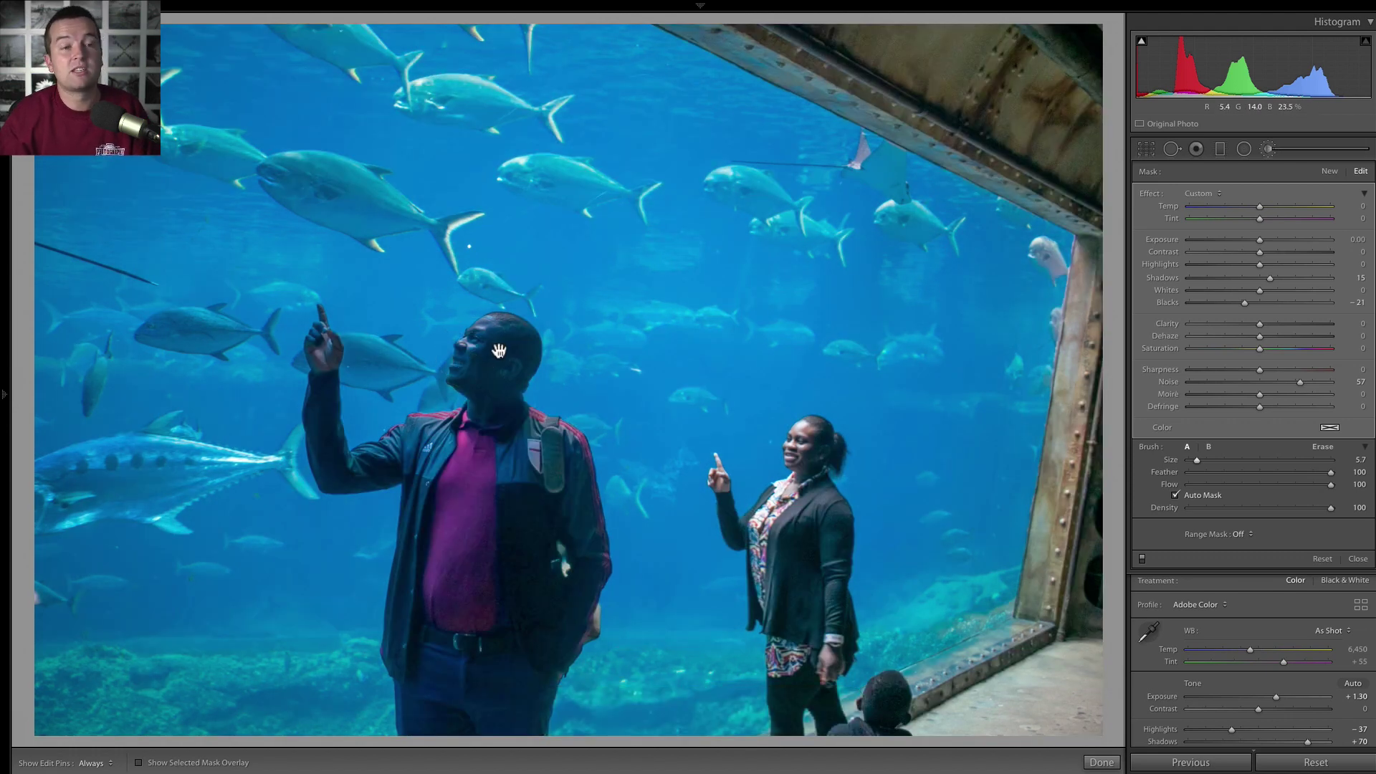
Step: Warm the masked man with Temp 60 and Tint 33, and compare the edit with the original
mouse_move(499, 350)
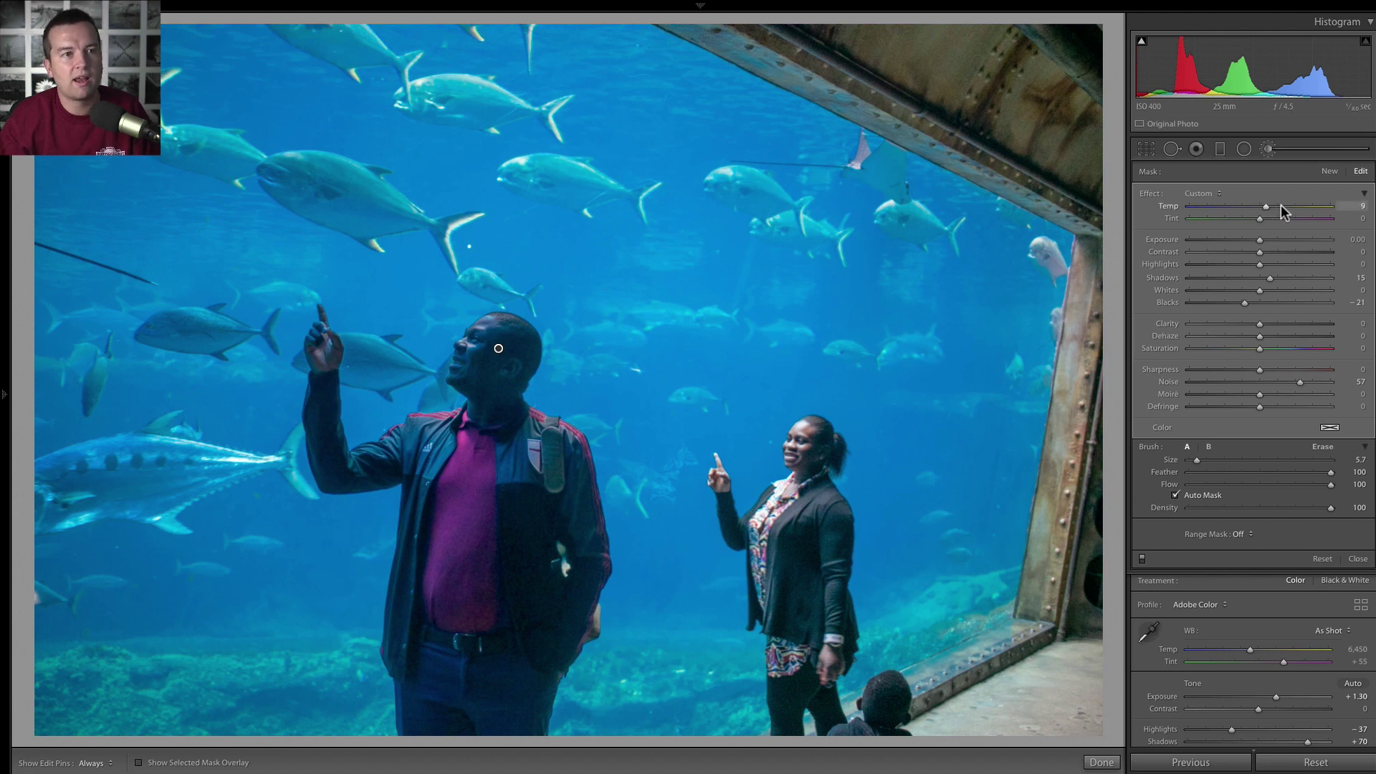
left_click_drag(1280, 206, 1293, 209)
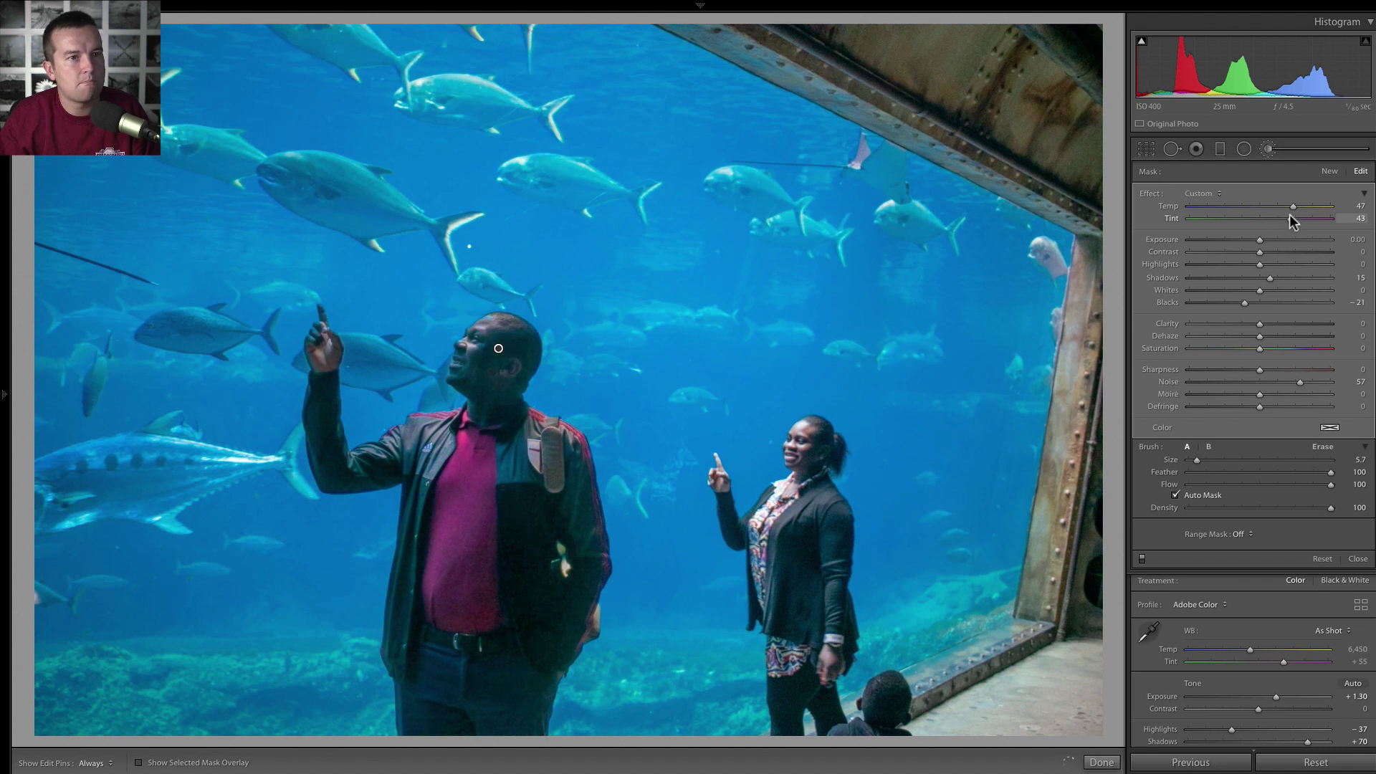
left_click(1293, 206)
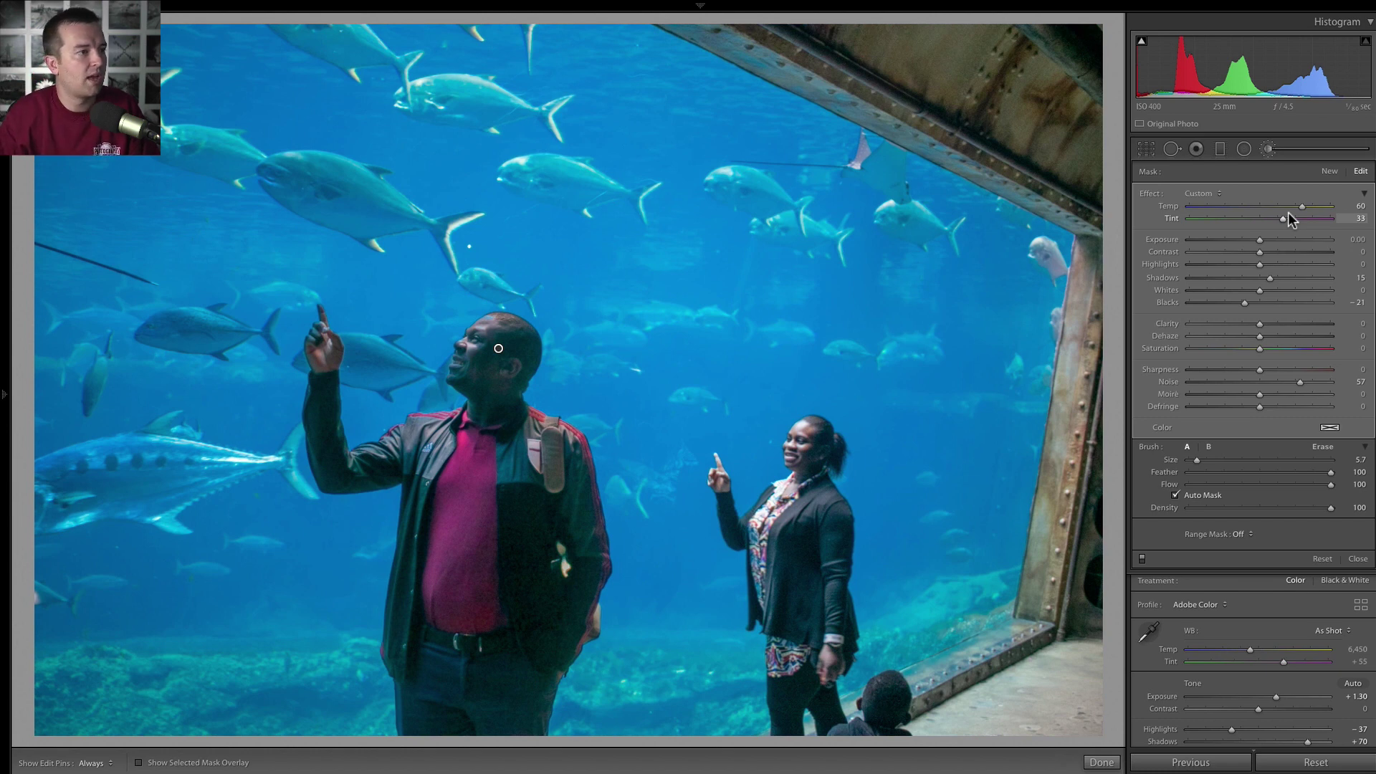
key("backslash")
key("backslash")
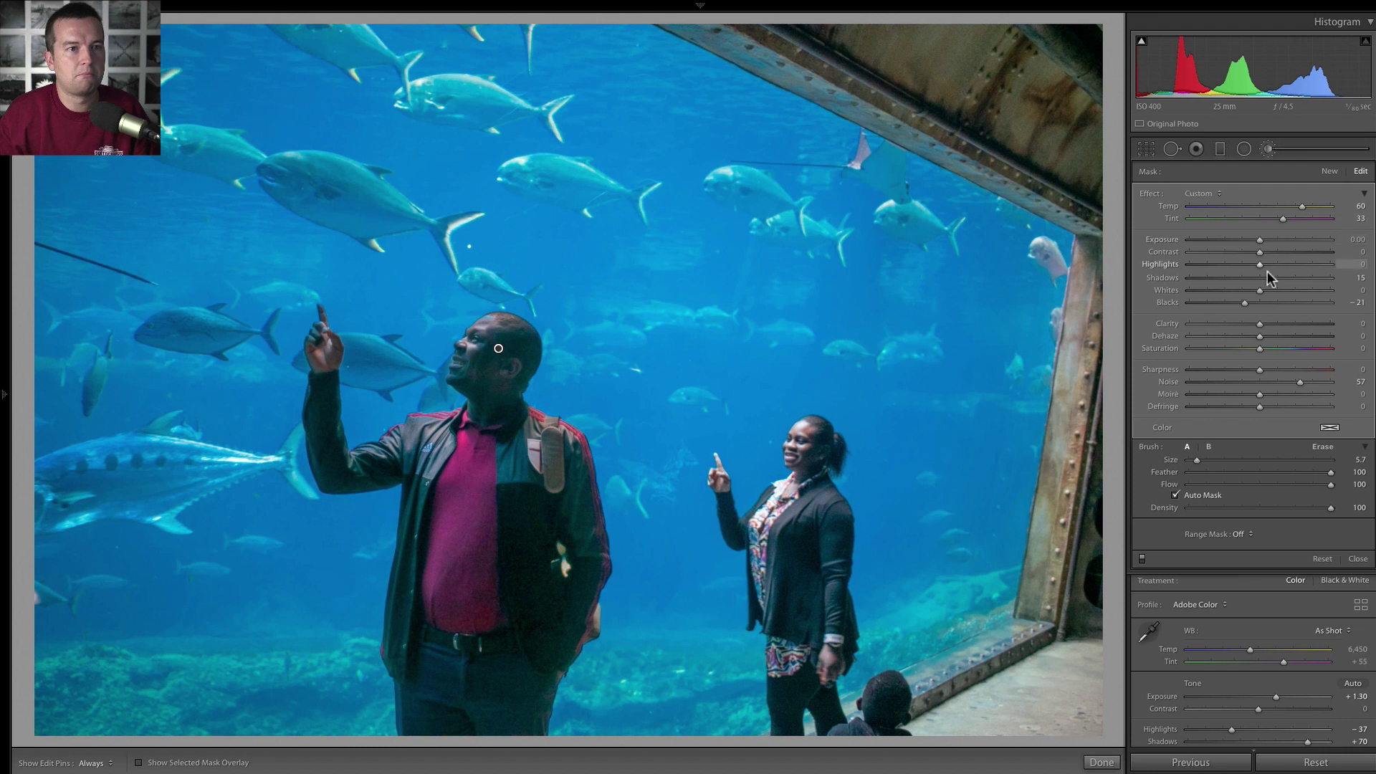
Step: Set the masked man's Shadows to 12, Blacks to -32 and Temp to 47, and check the result against the original and up close
left_click_drag(1268, 276, 1239, 307)
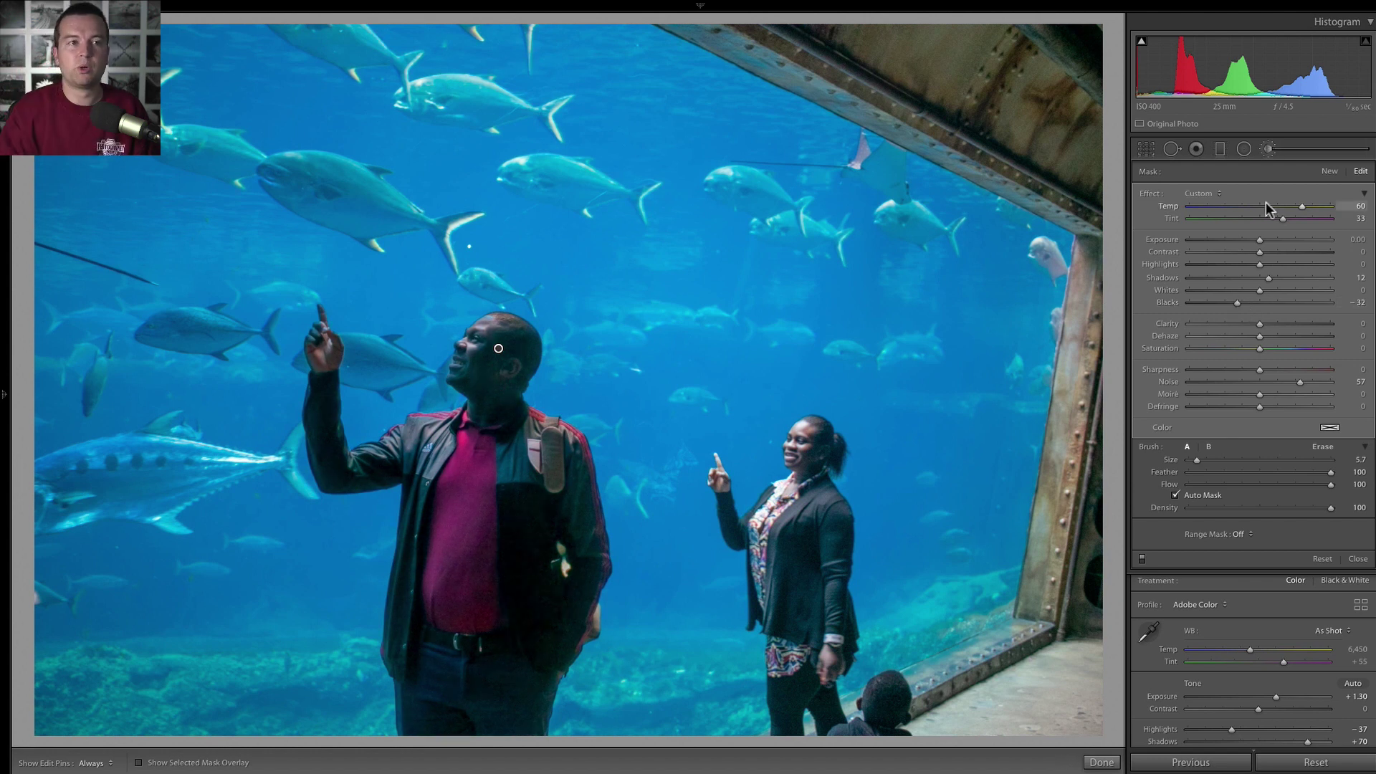
left_click_drag(1285, 210, 1288, 213)
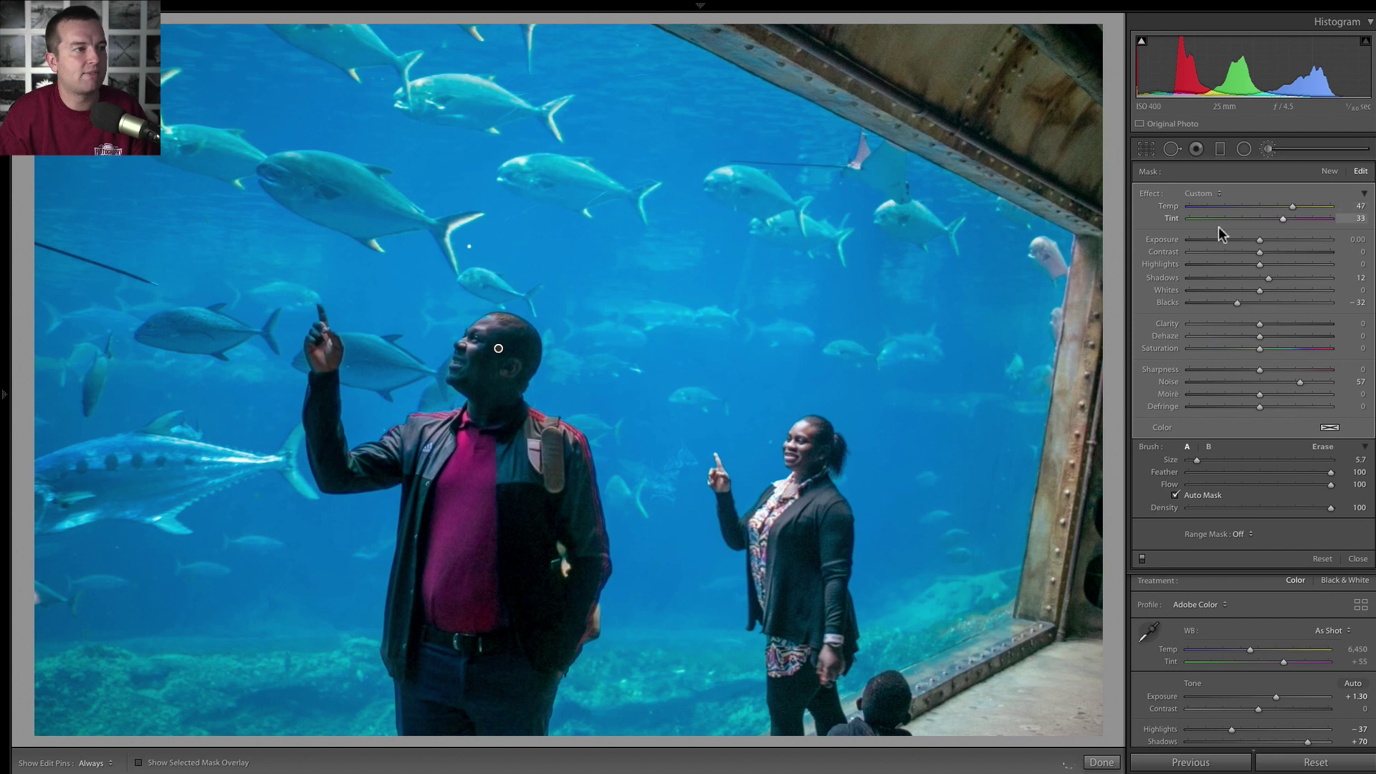
key("backslash")
key("backslash")
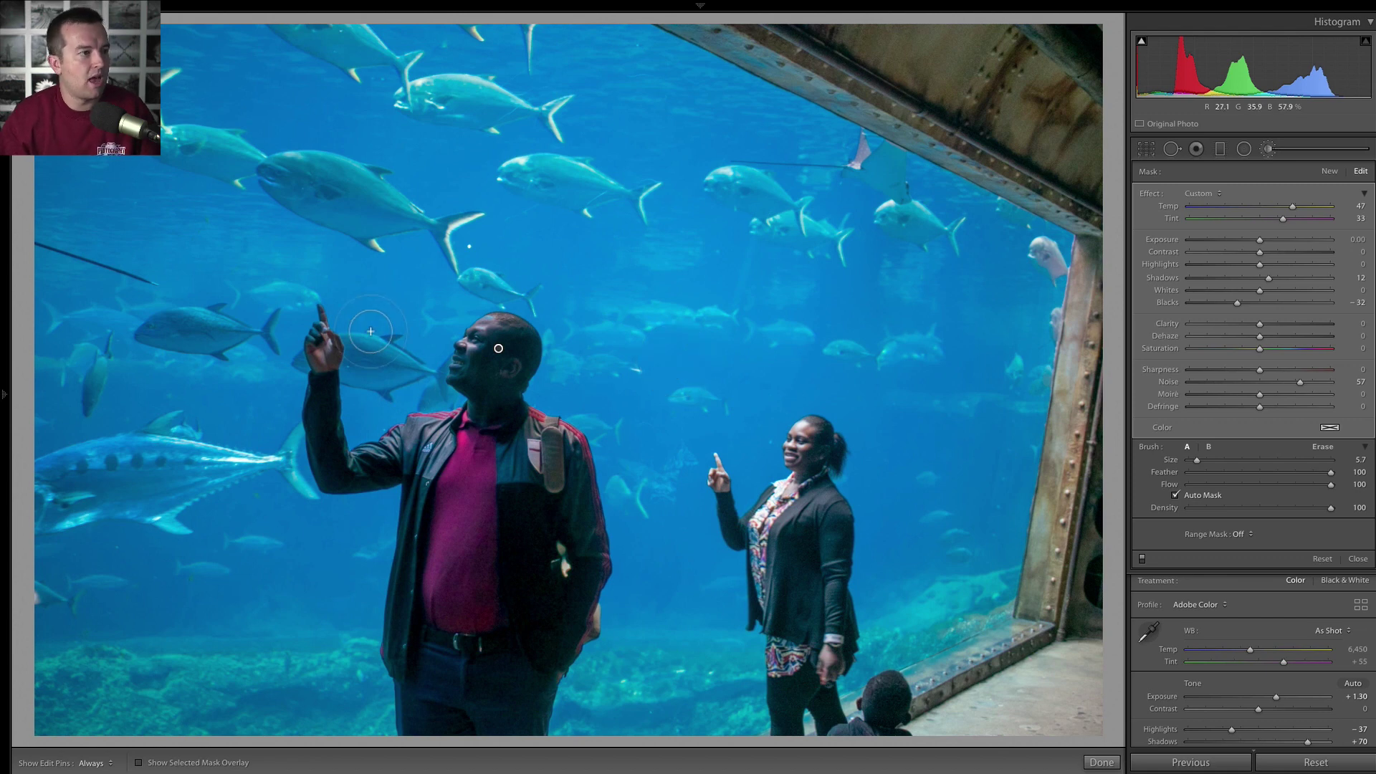
key("z")
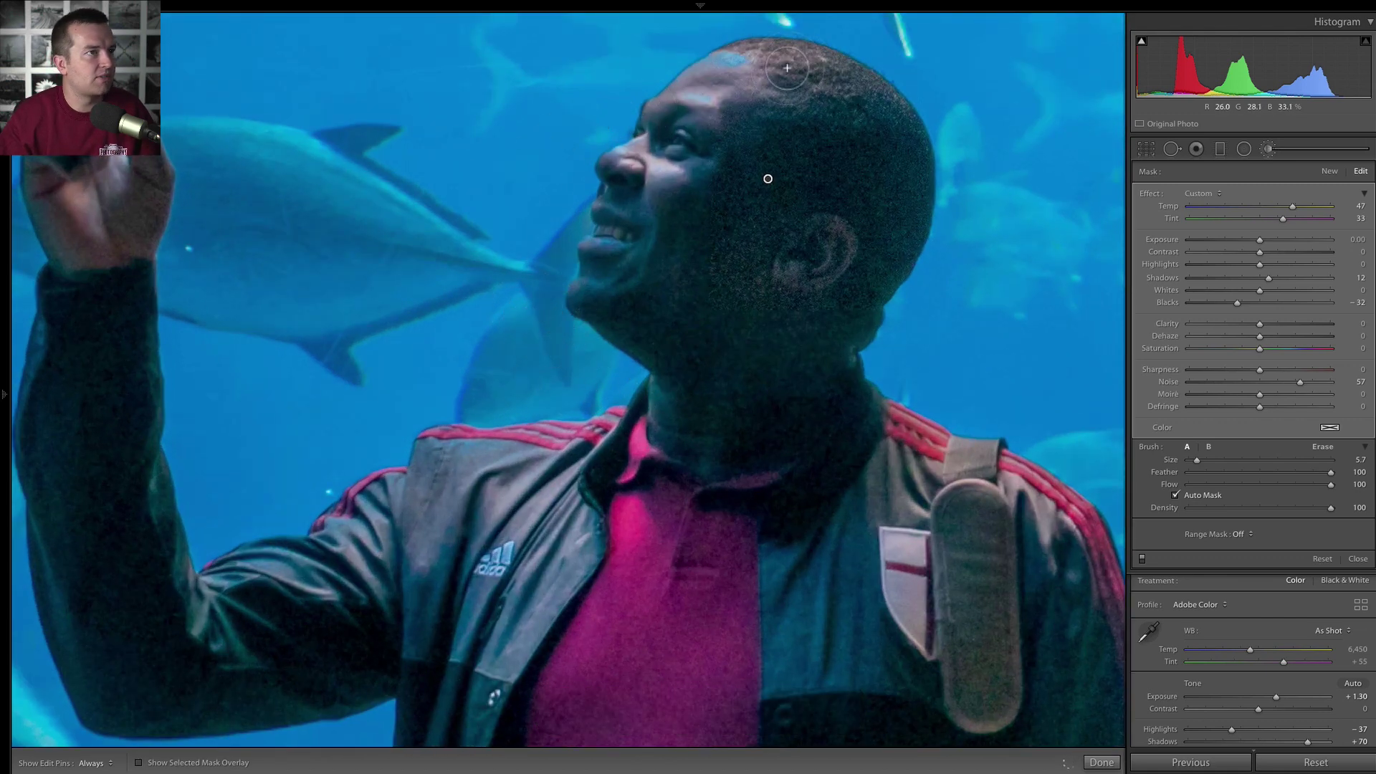
Step: Examine the masked man's face and raised hand up close with the edit pin hidden and shown, and return to the full photo
key("h")
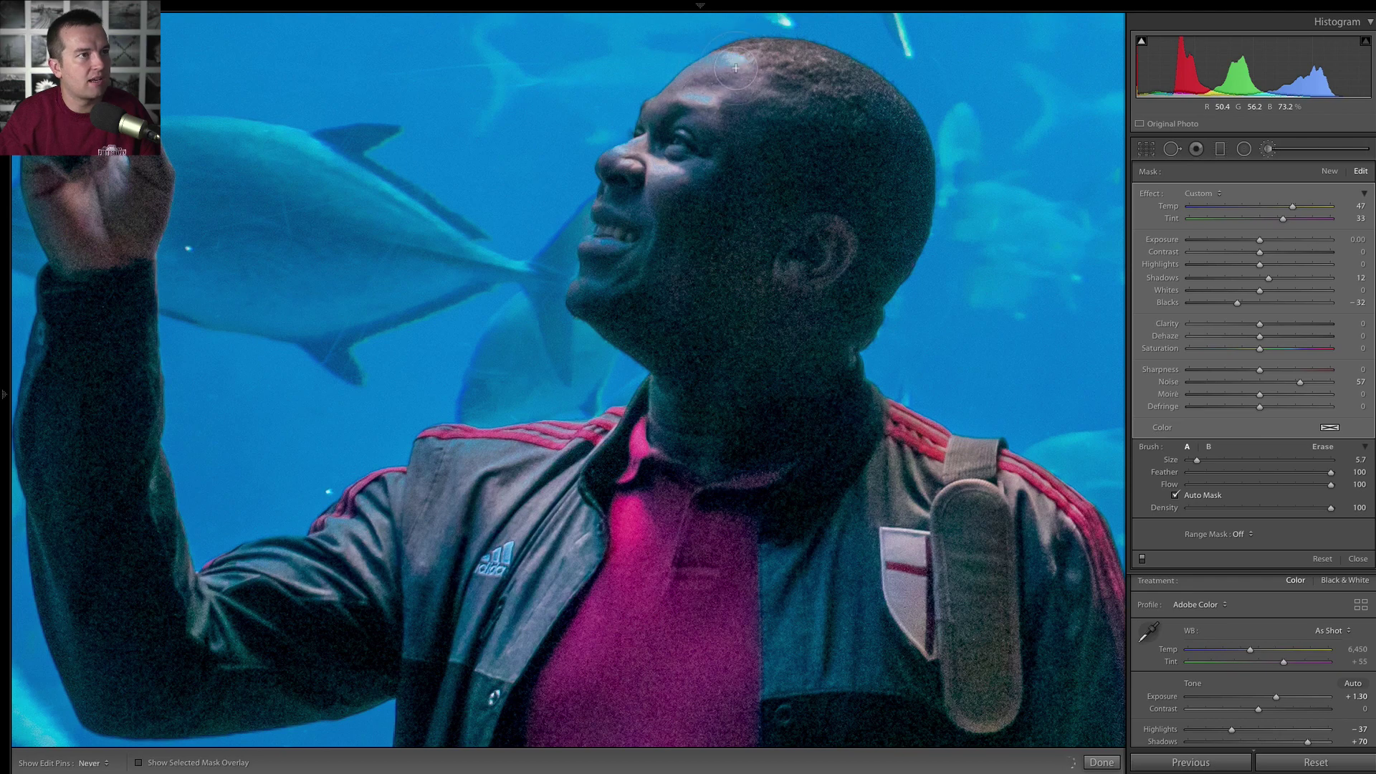
key("h")
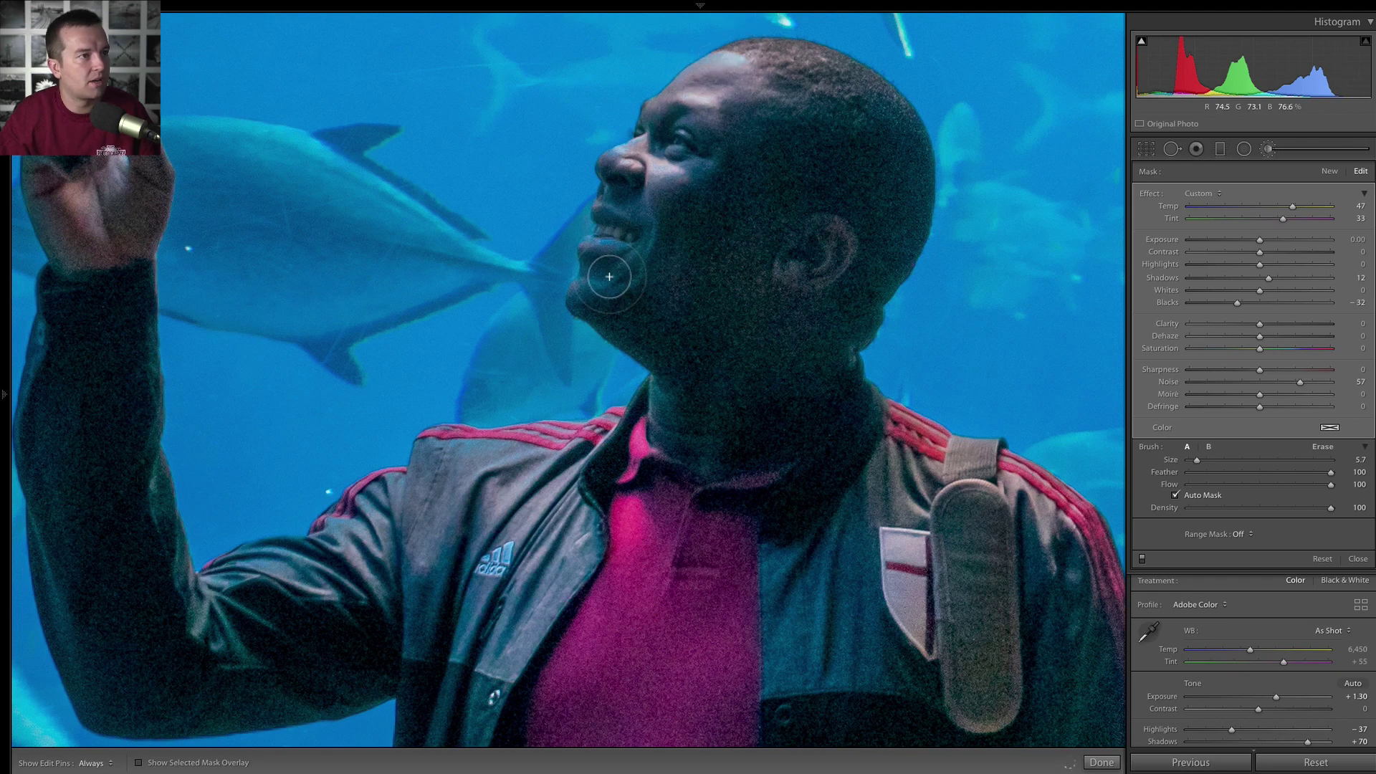
key("h")
left_click_drag(221, 141, 286, 128)
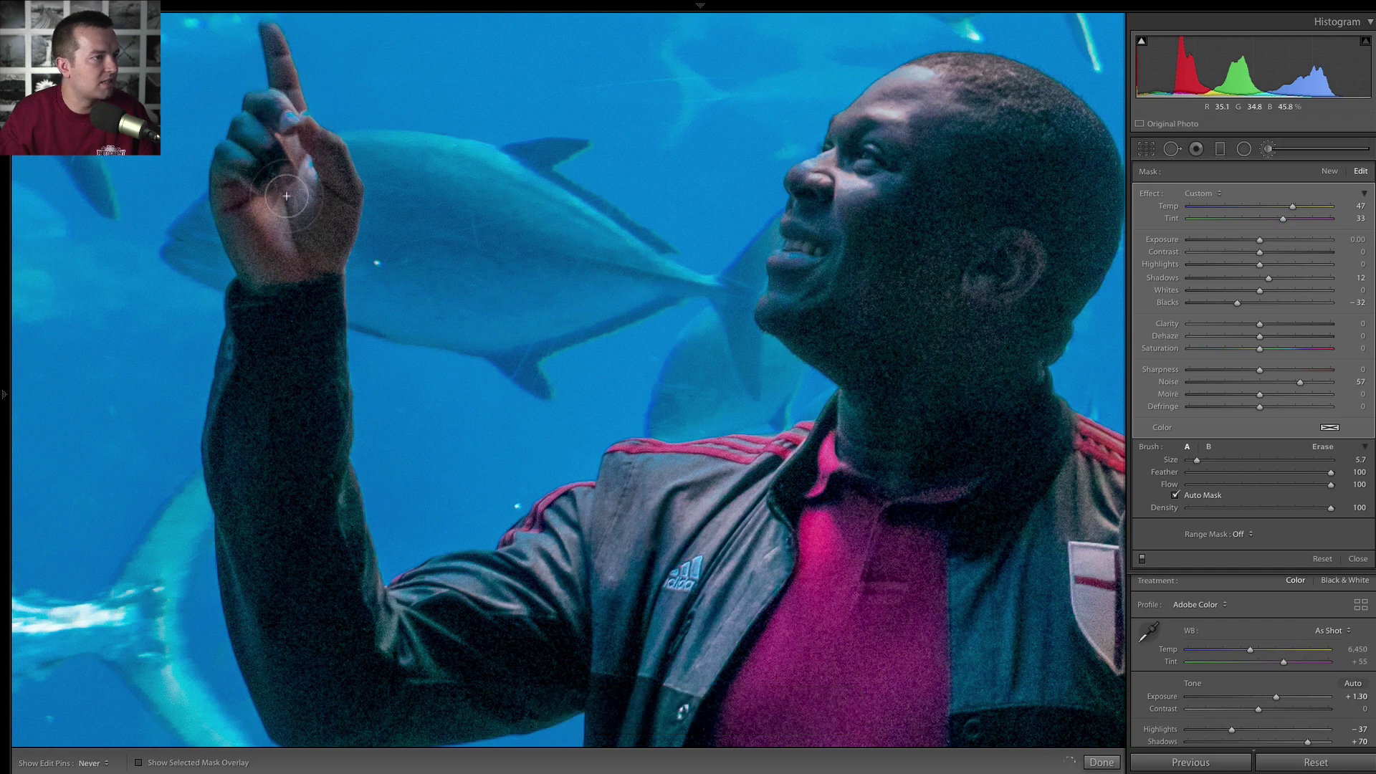
key("h")
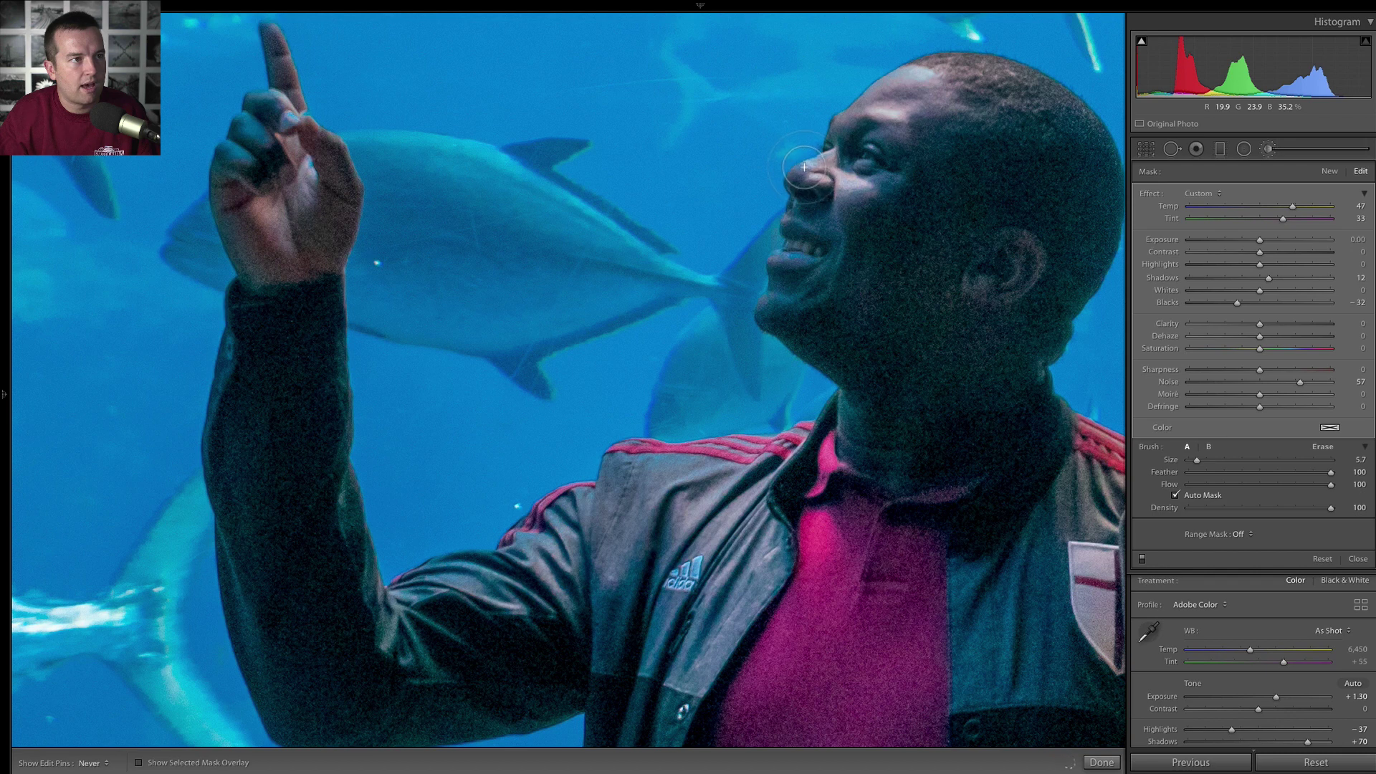
key("h")
left_click_drag(817, 215, 782, 297)
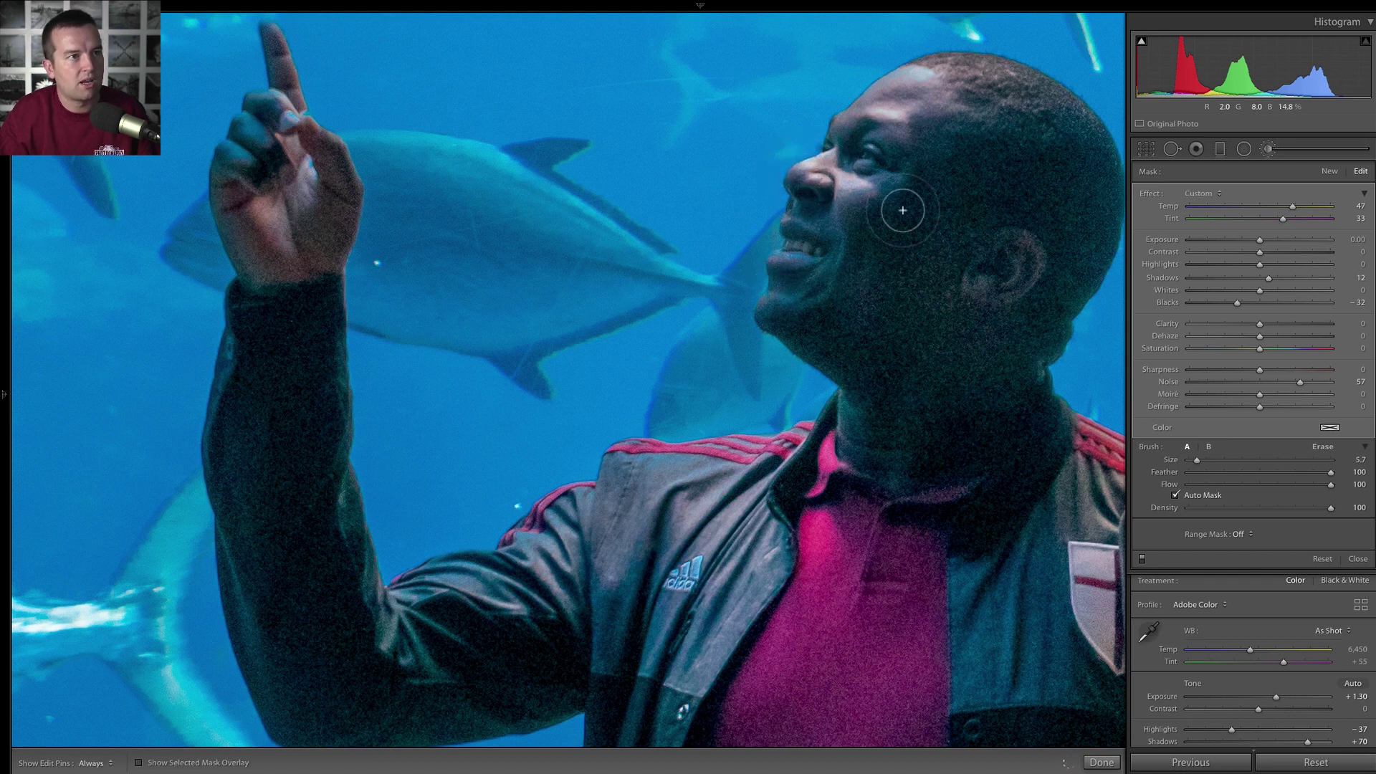
key("h")
key("z")
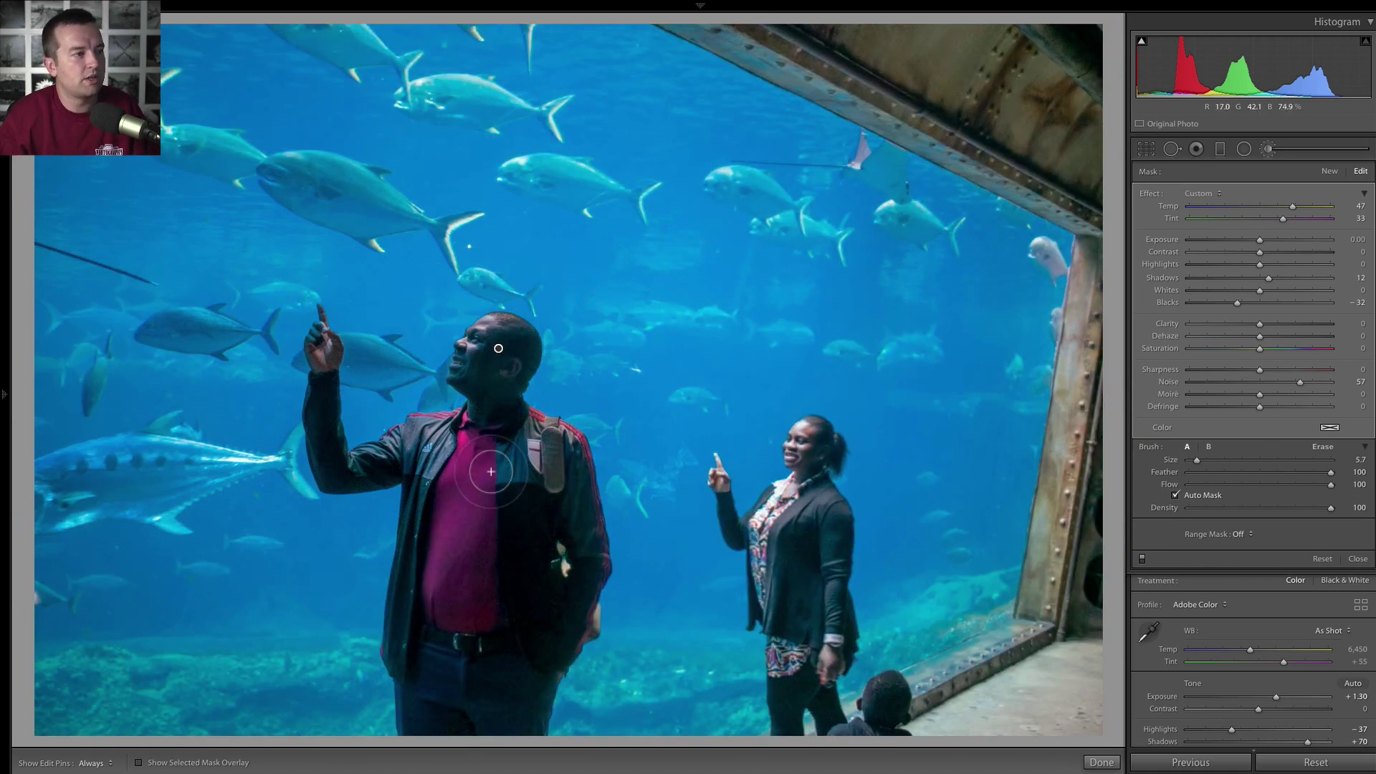
Step: Send the photo DSC_0697.nef to Adobe Photoshop CC 2019 for editing, and switch to Photoshop
mouse_move(753, 769)
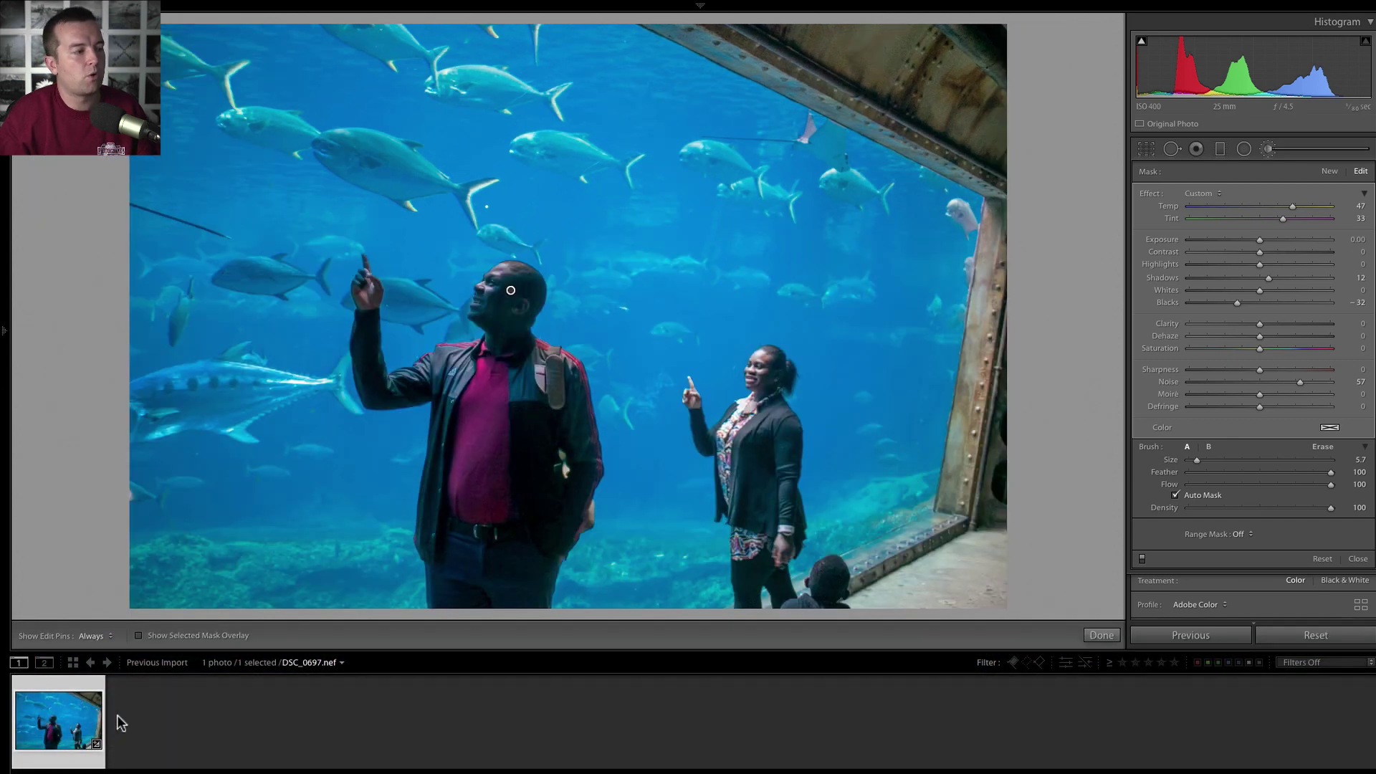
right_click(62, 717)
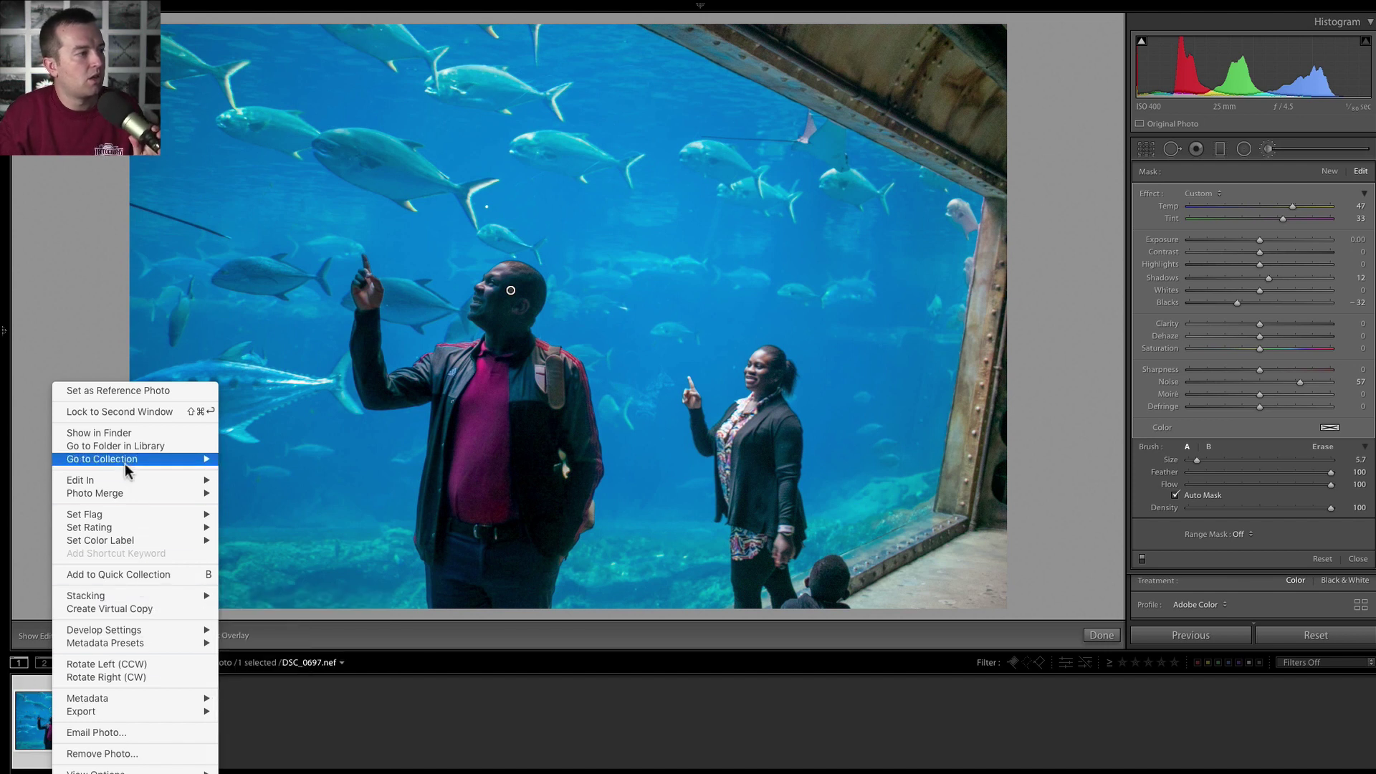
mouse_move(125, 479)
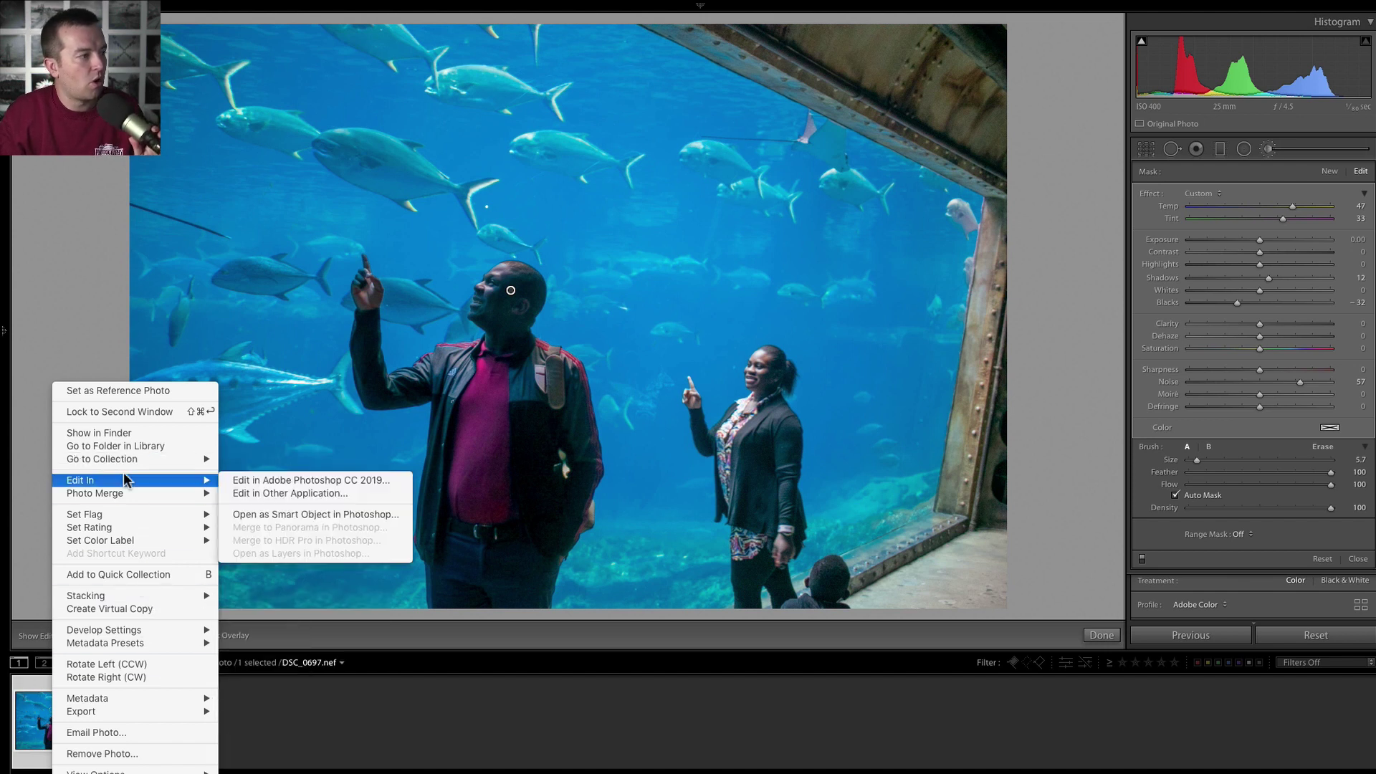
left_click(264, 479)
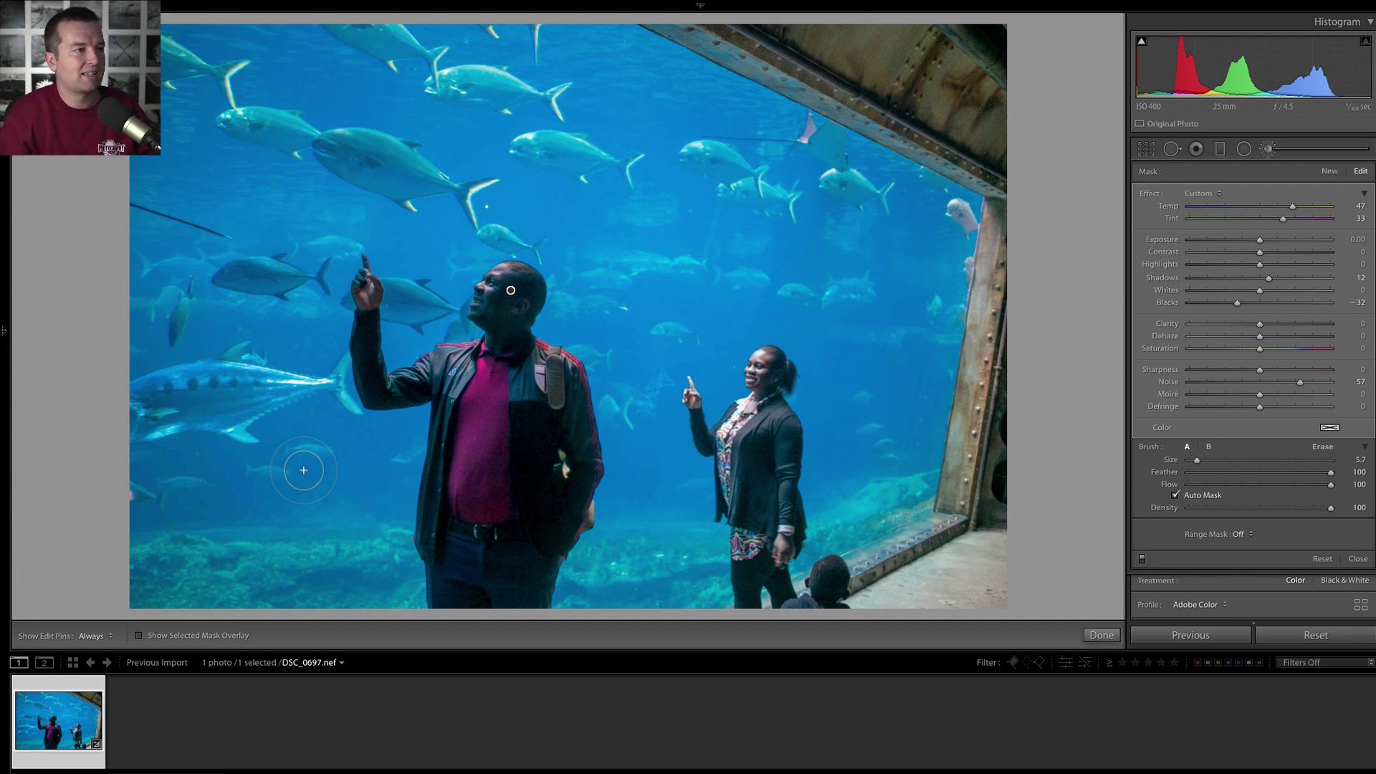
key("super")
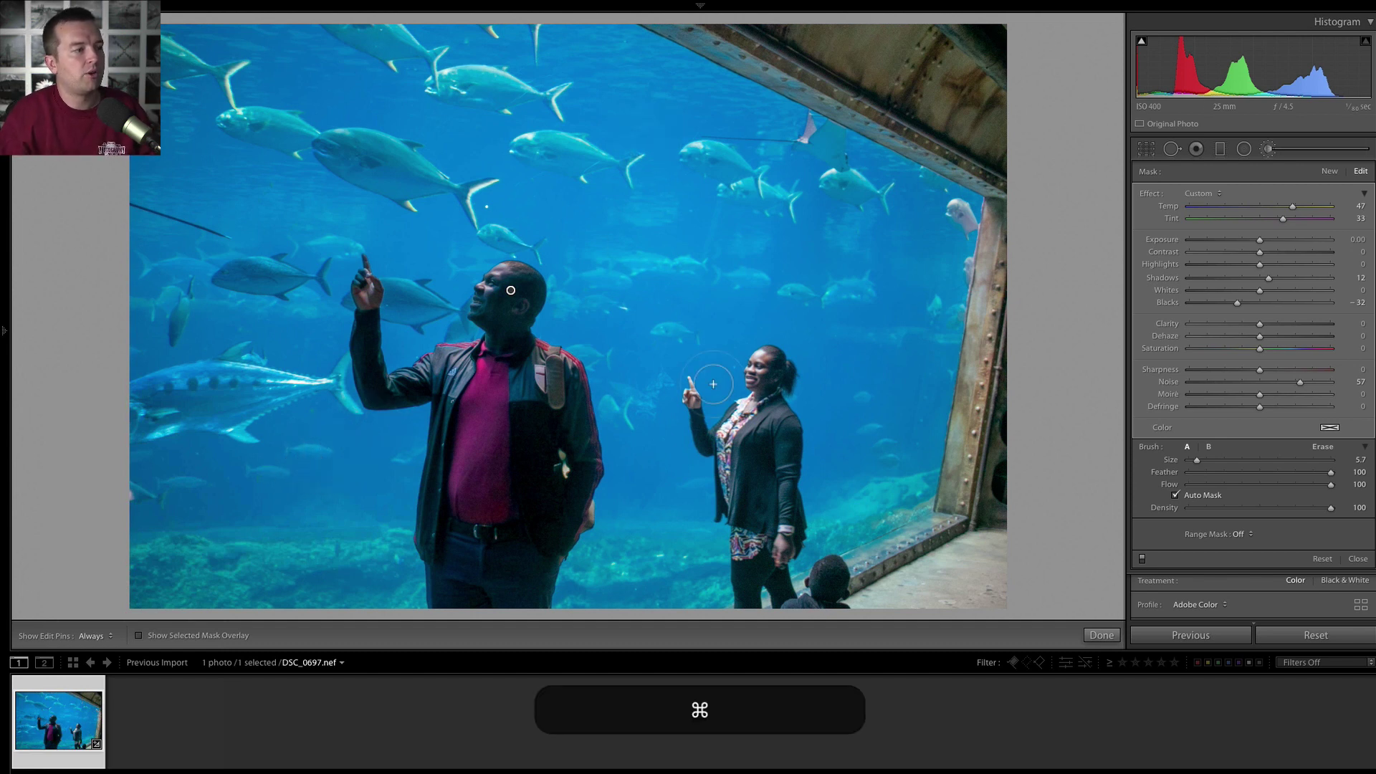
key("super+Tab")
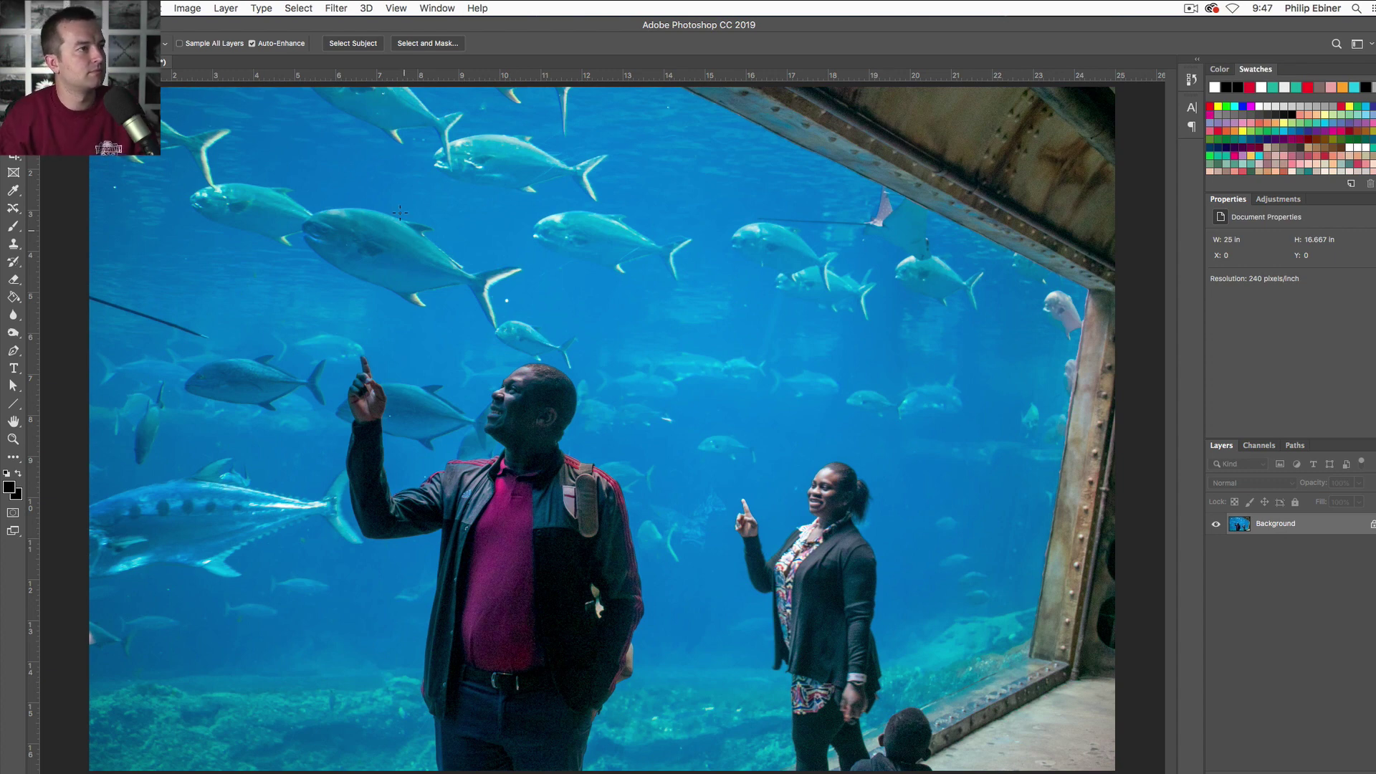
Step: Select the whole man with the Quick Selection tool, including his raised arm and pointing hand
key("v")
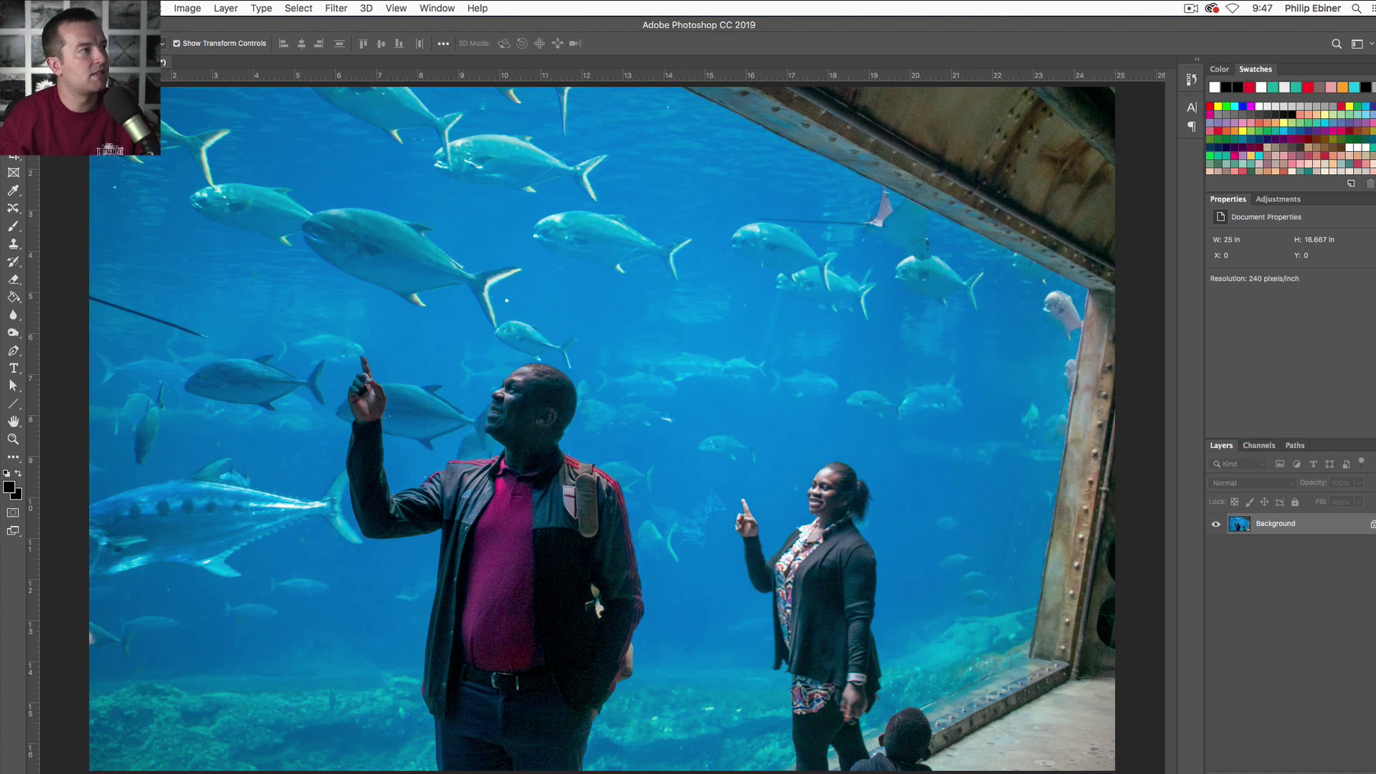
left_click(13, 136)
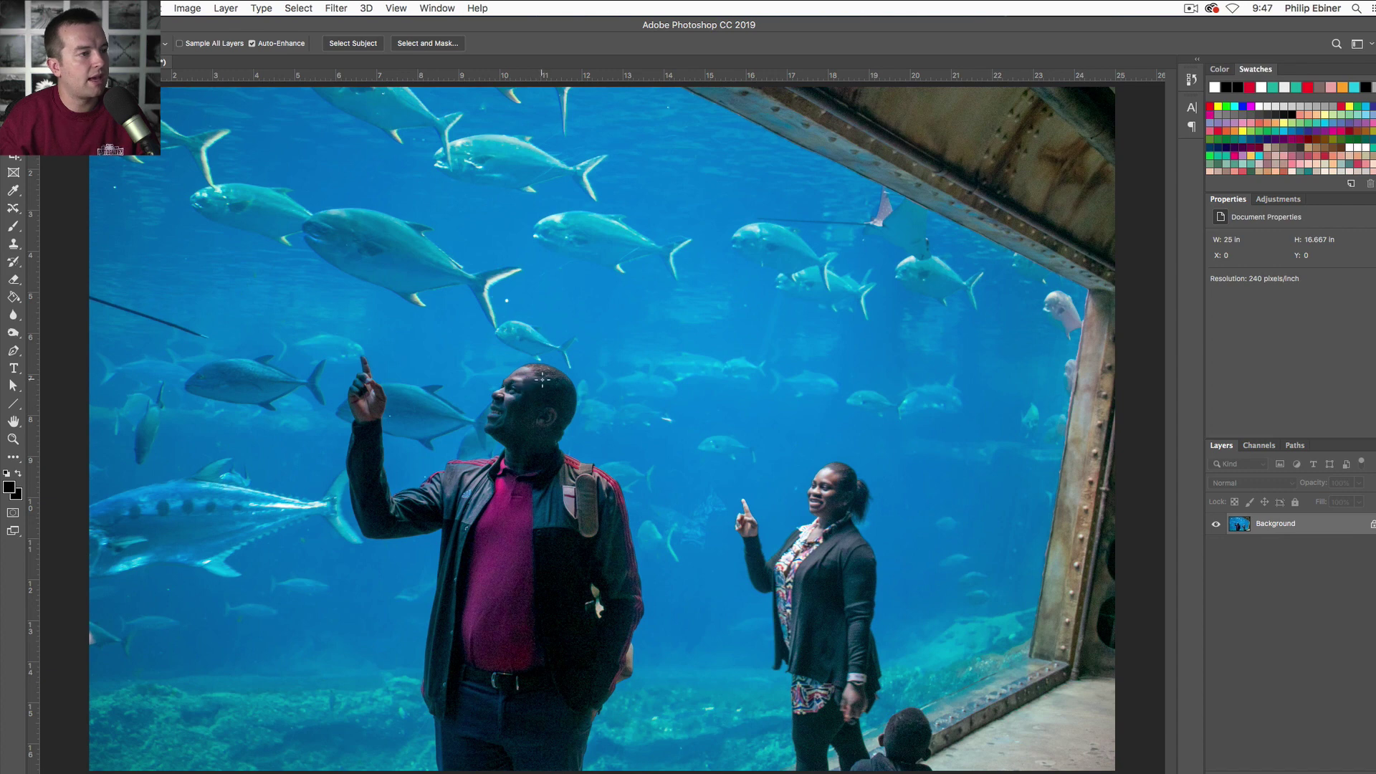
left_click_drag(542, 380, 534, 675)
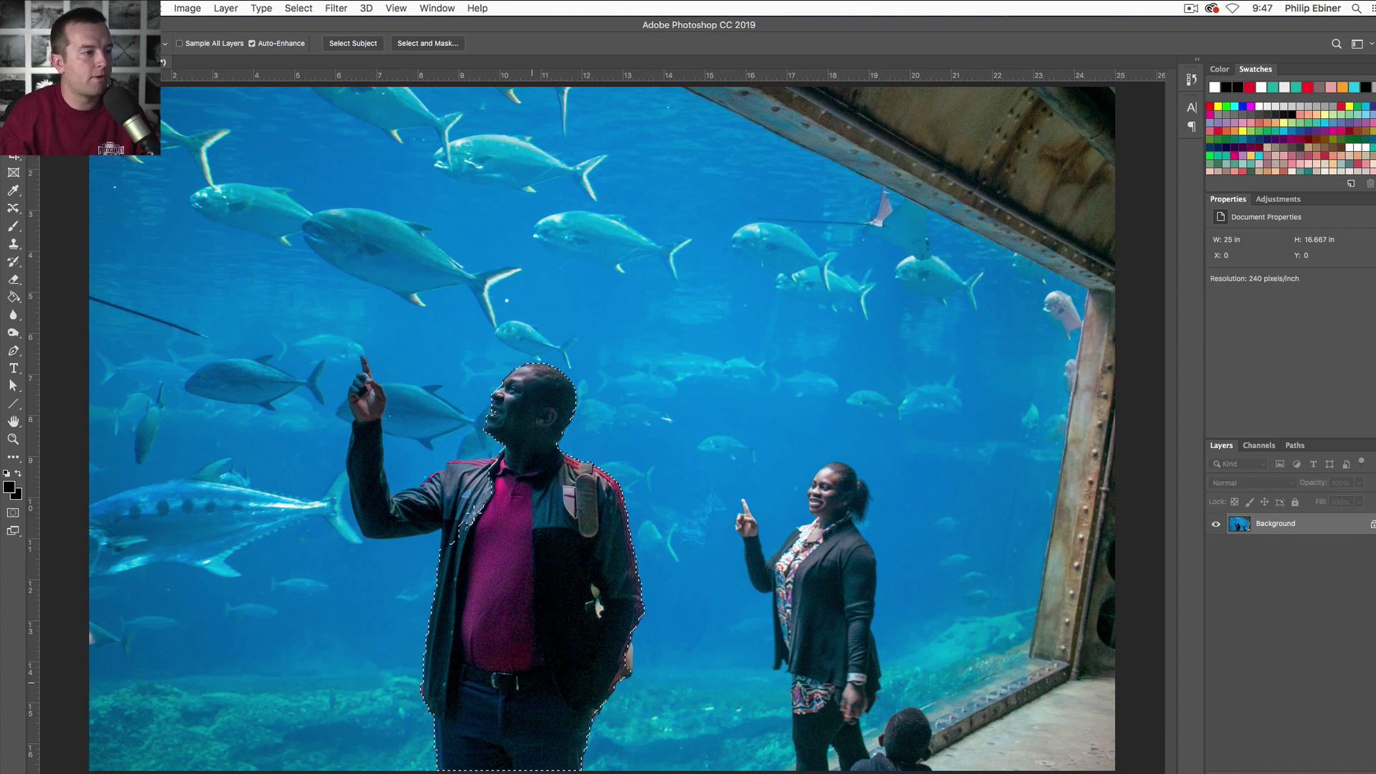
mouse_move(458, 523)
left_mouse_down()
mouse_move(430, 494)
mouse_move(362, 487)
mouse_move(362, 392)
left_mouse_up()
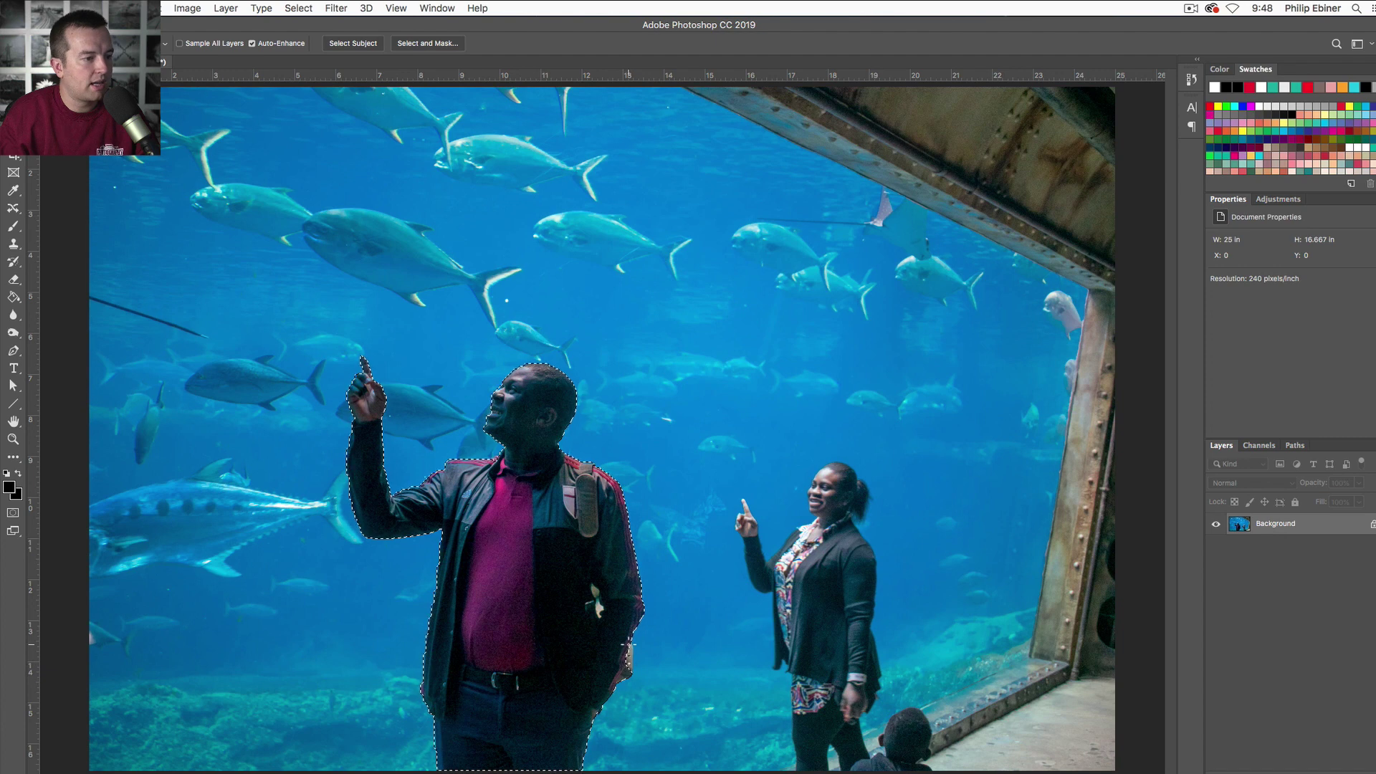
Step: Refine the man's selection with Radius 4 px, Smart Radius on, Smooth 15 and Feather 1.2 px, output as a selection
left_click(411, 41)
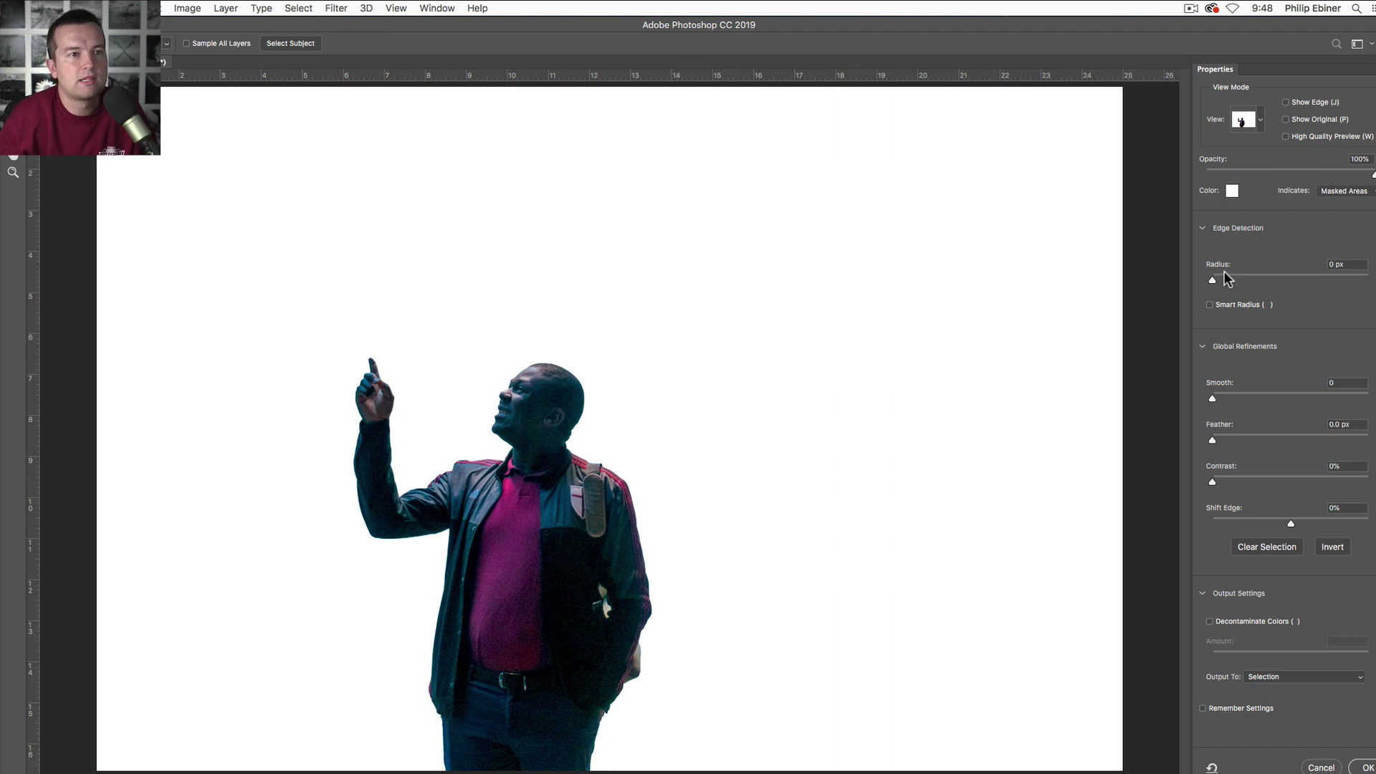
left_click_drag(1215, 278, 1245, 282)
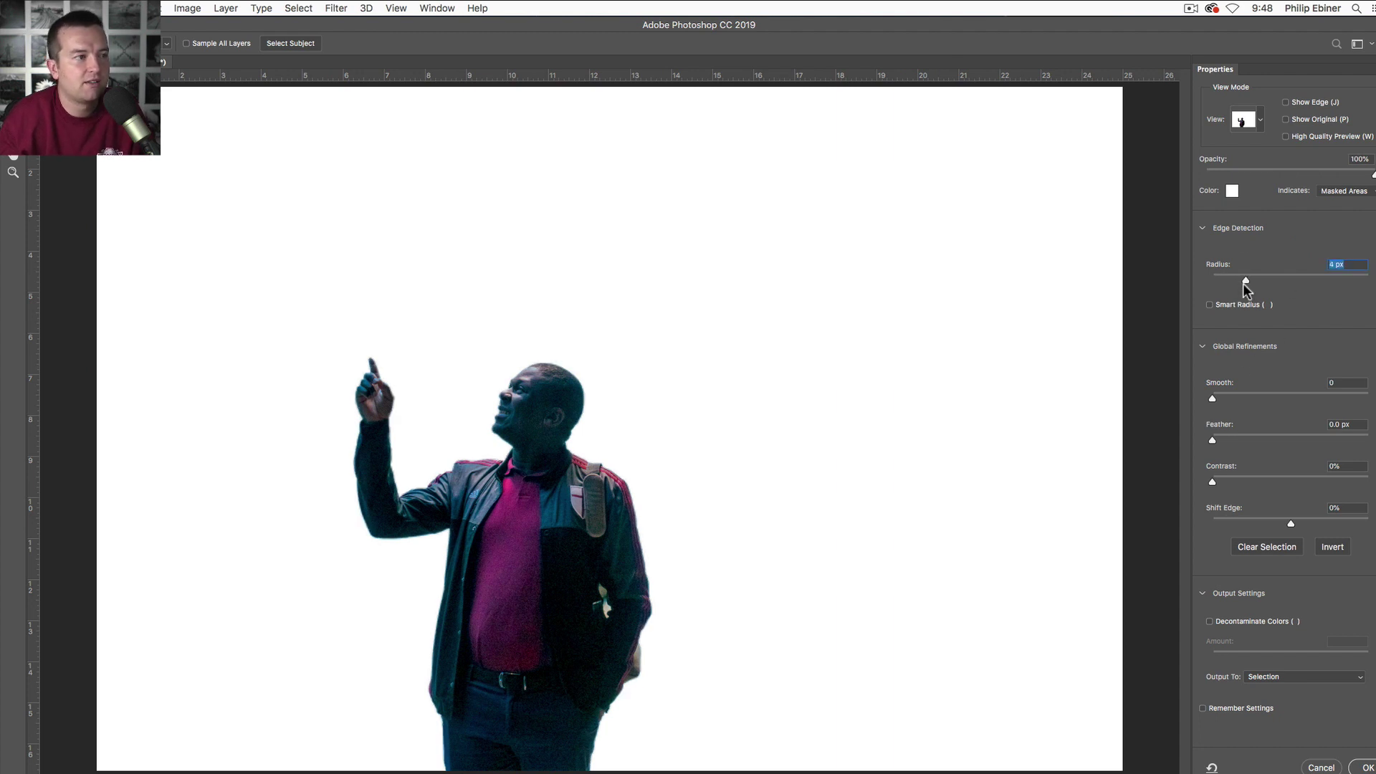
left_click(1210, 305)
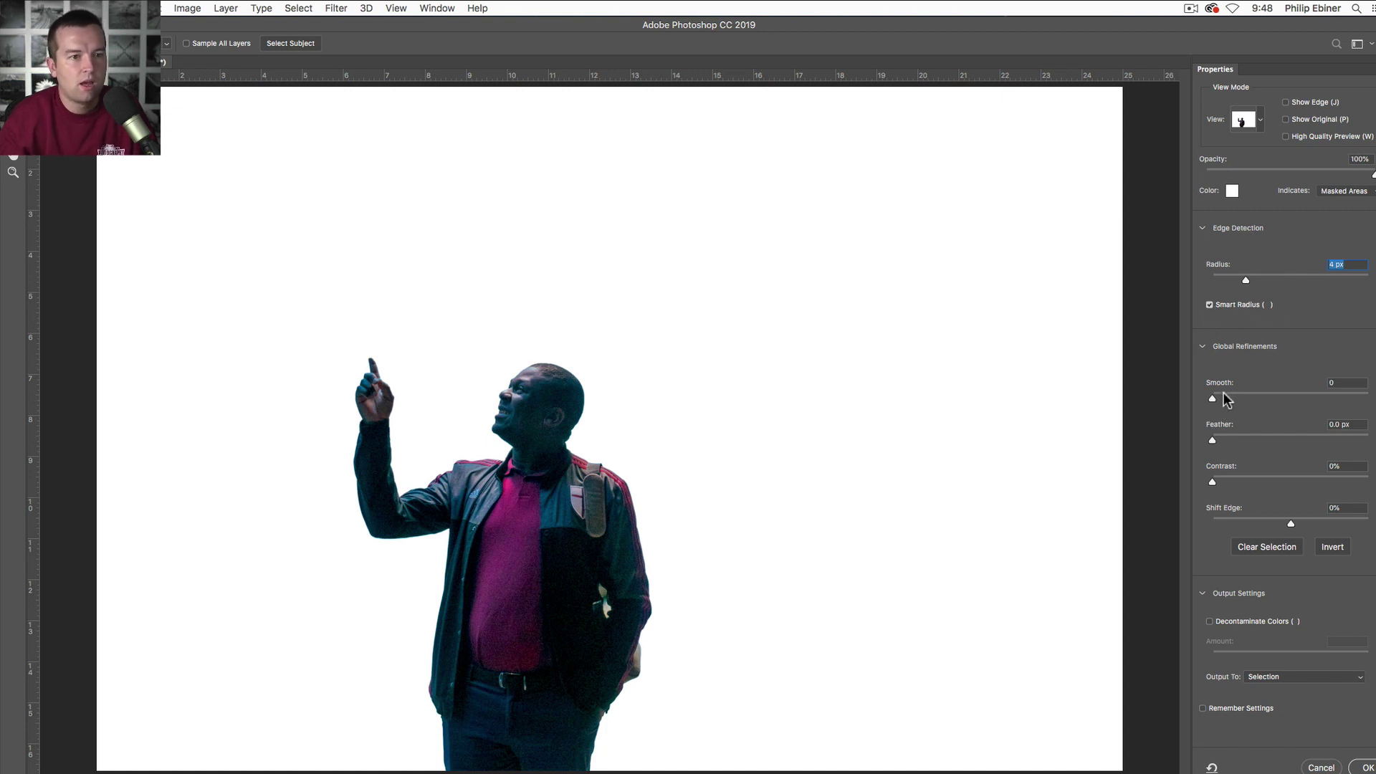
left_click_drag(1215, 397, 1222, 440)
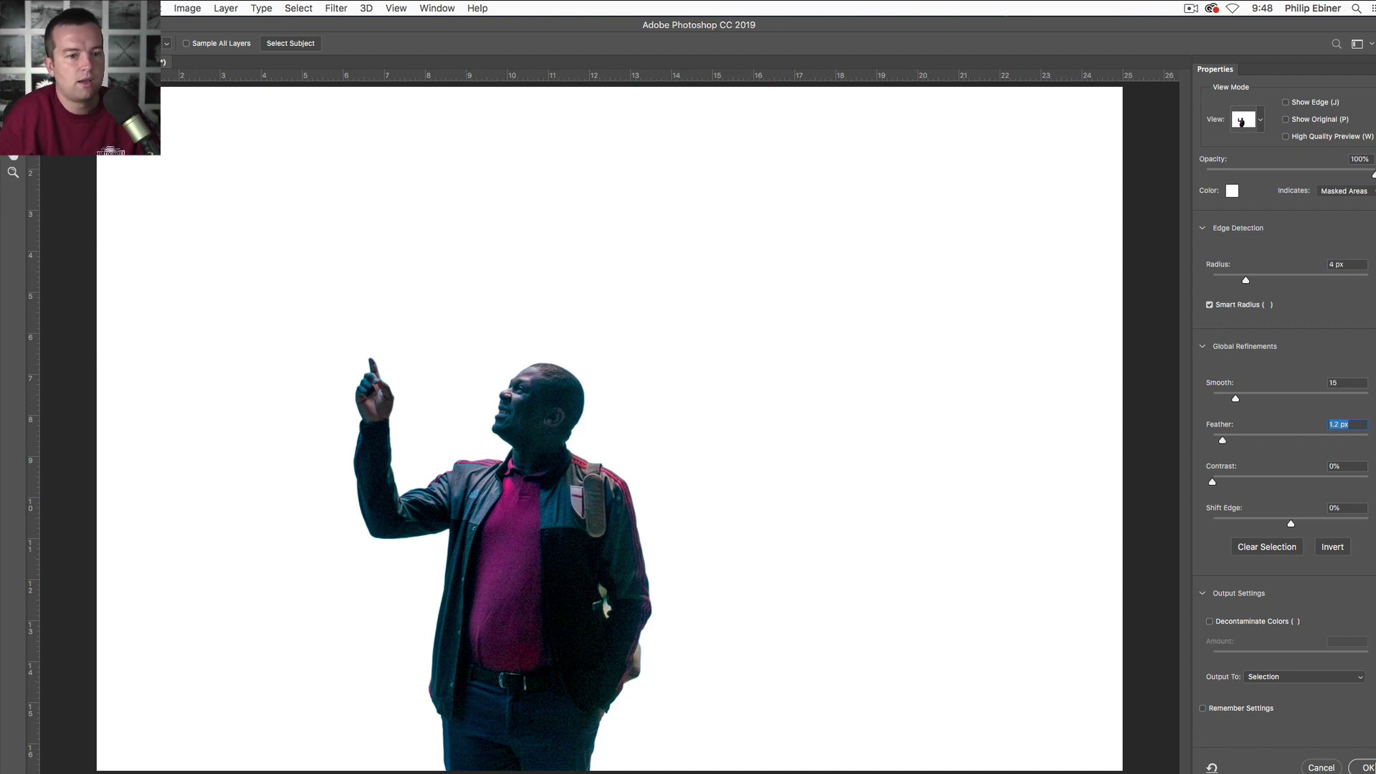
left_click(1364, 768)
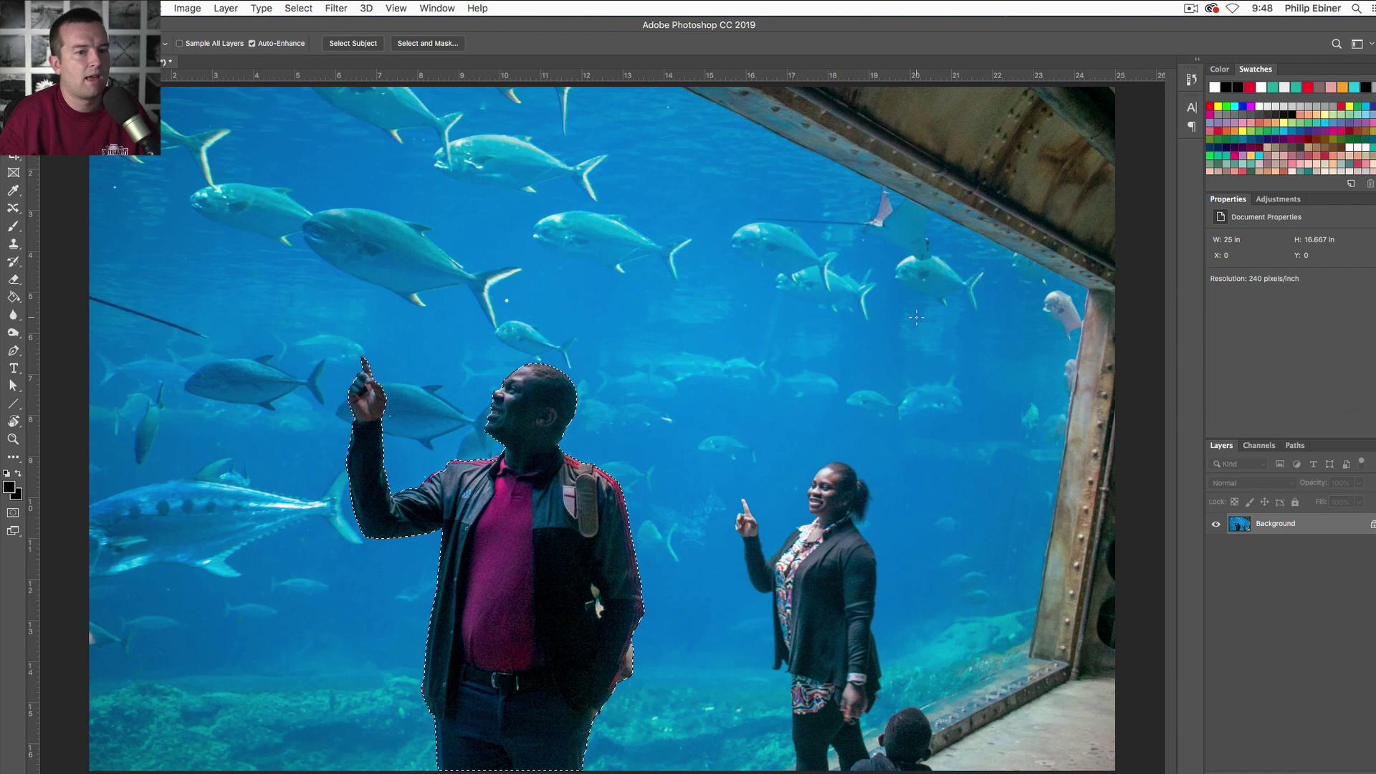
Step: Copy the selected man onto a new layer, and check the cutout with the Background hidden and shown again
key("super+c")
key("super+v")
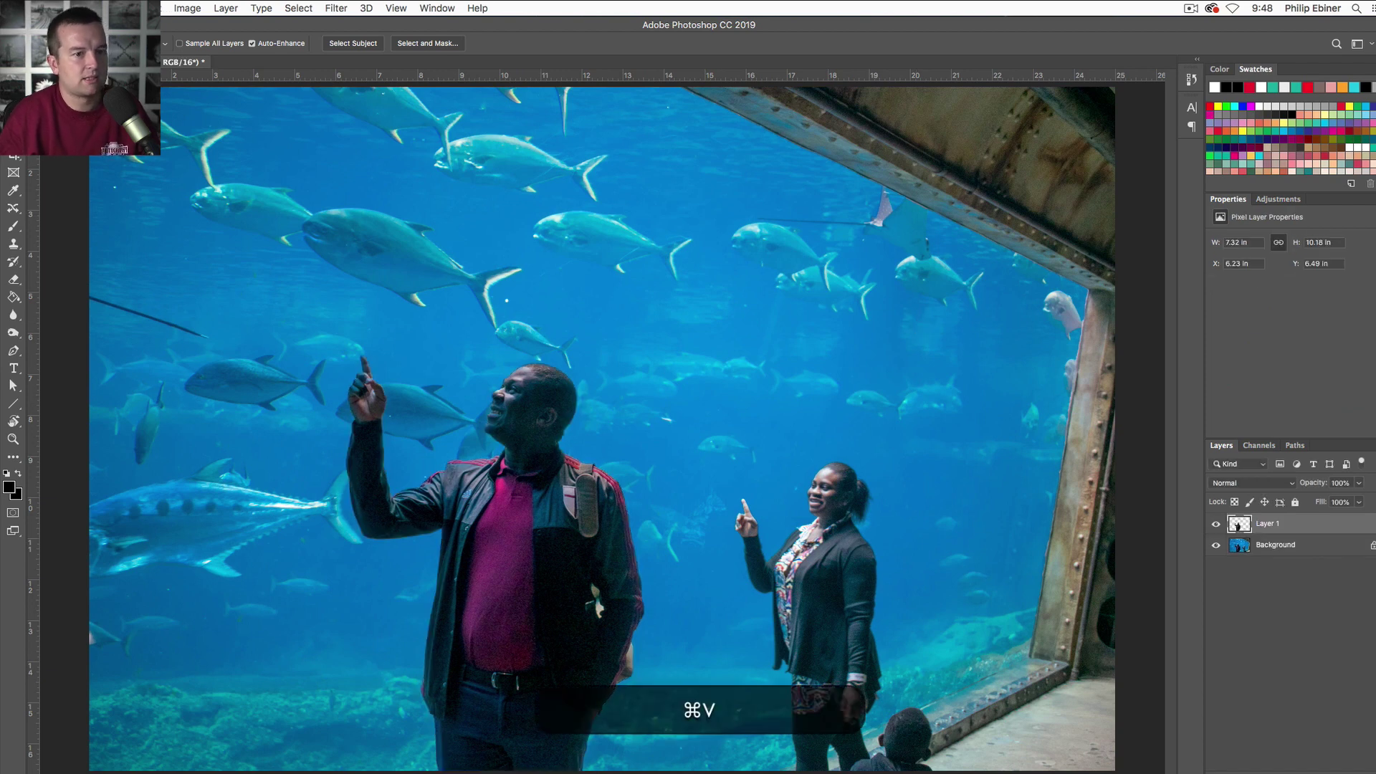
left_click(1216, 546)
left_click(1216, 546)
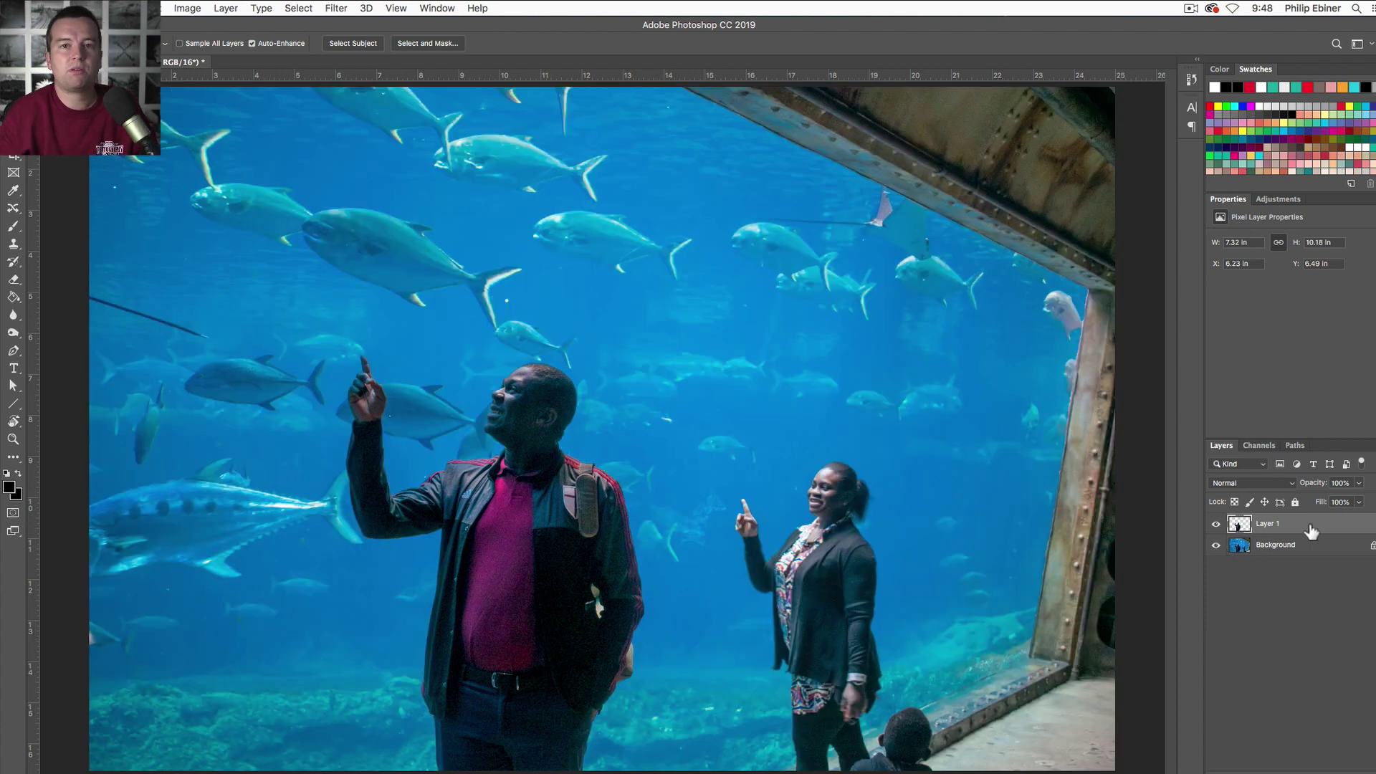
Step: Add a Levels adjustment layer above the man's cutout, using the previous layer as its clipping mask
left_click(189, 8)
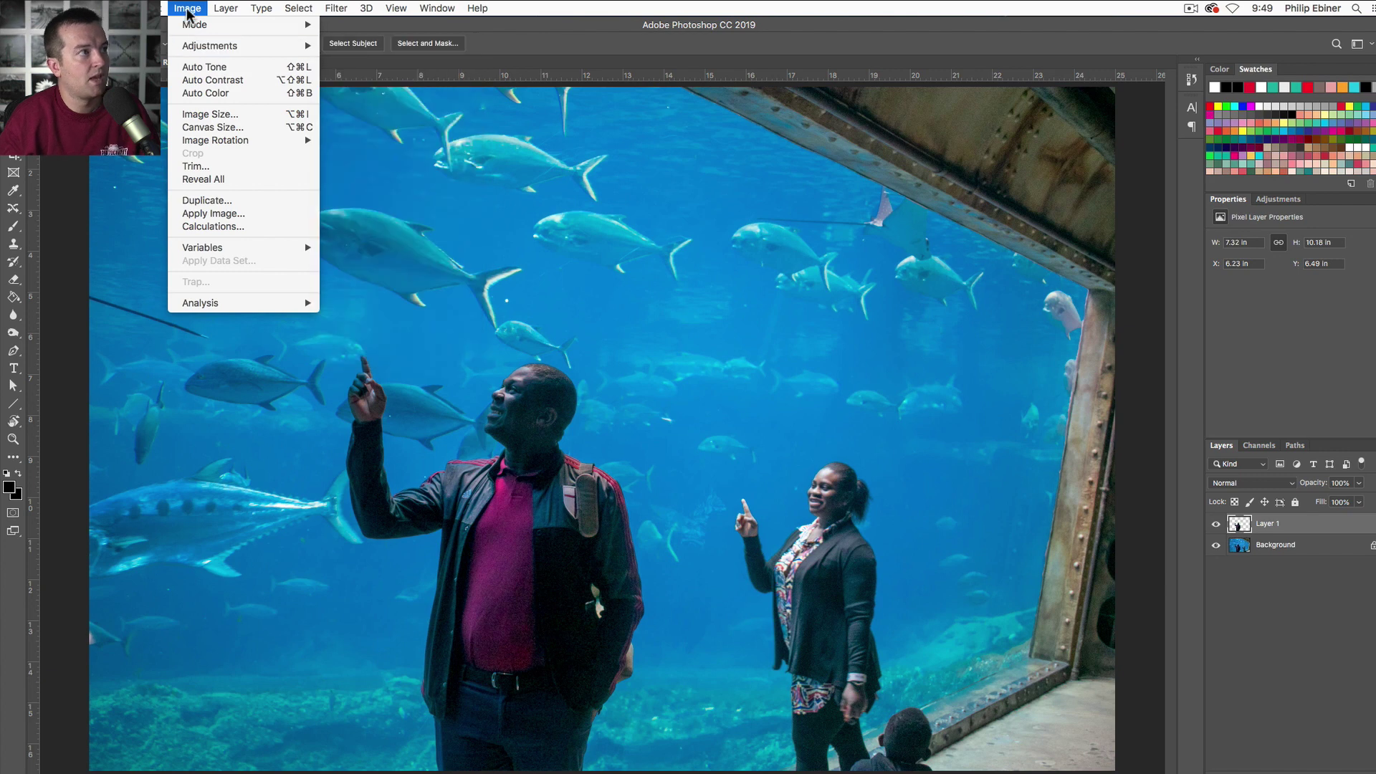
mouse_move(226, 9)
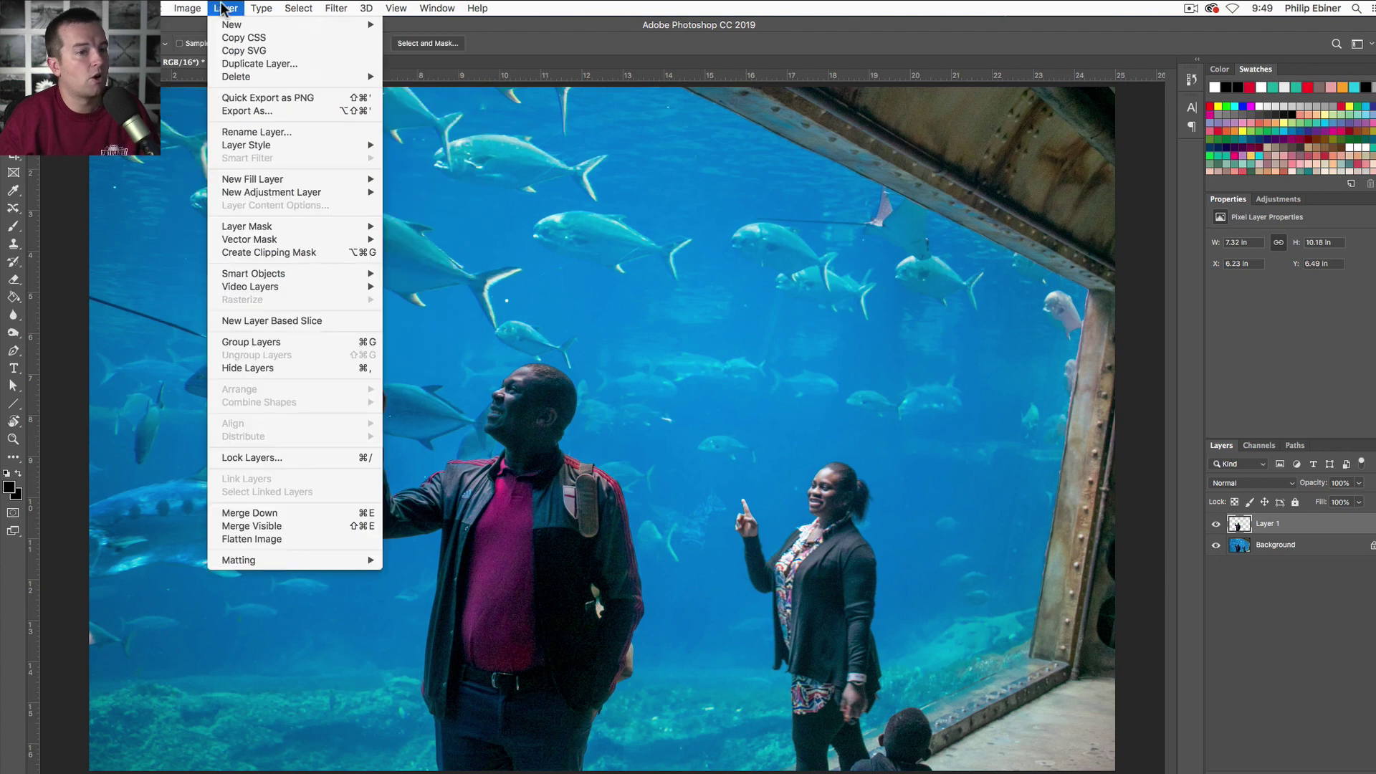
left_click(1322, 528)
left_click(226, 8)
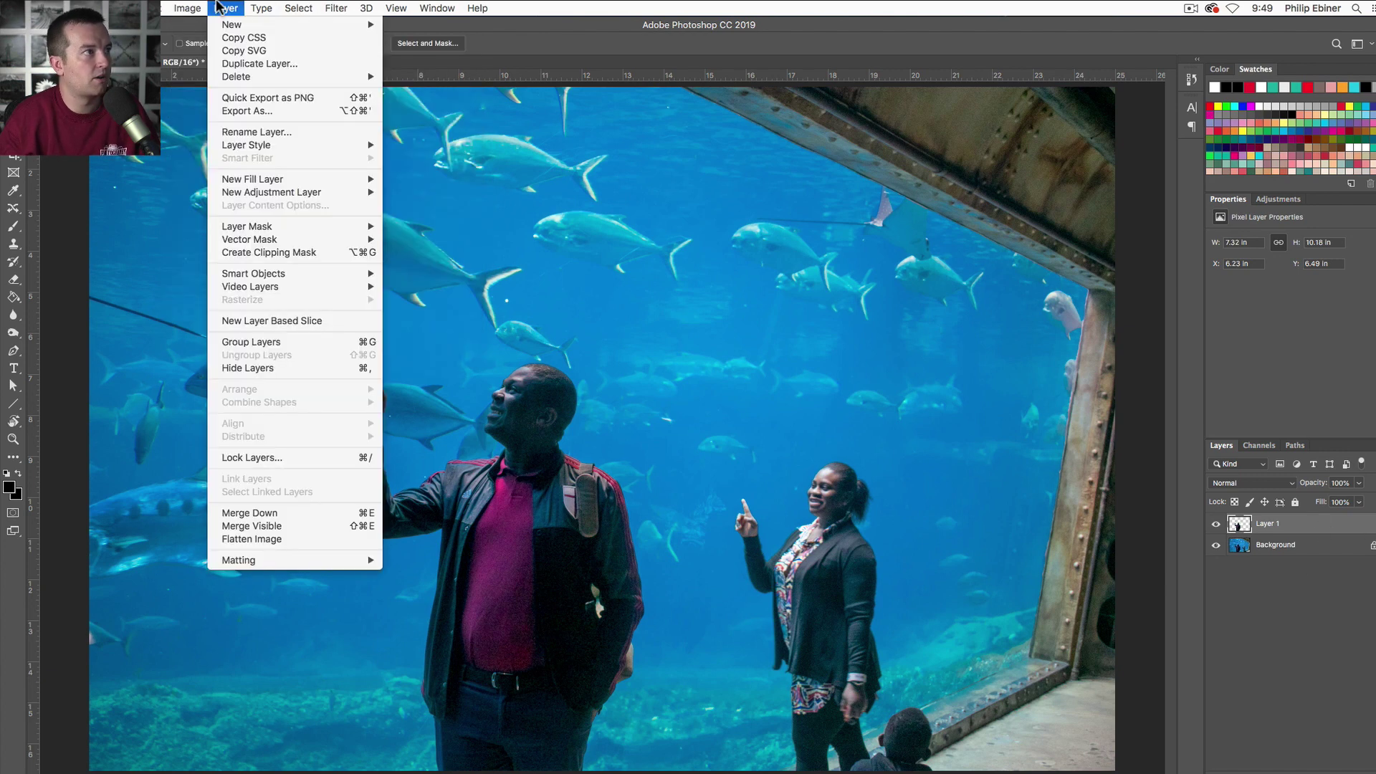
mouse_move(307, 194)
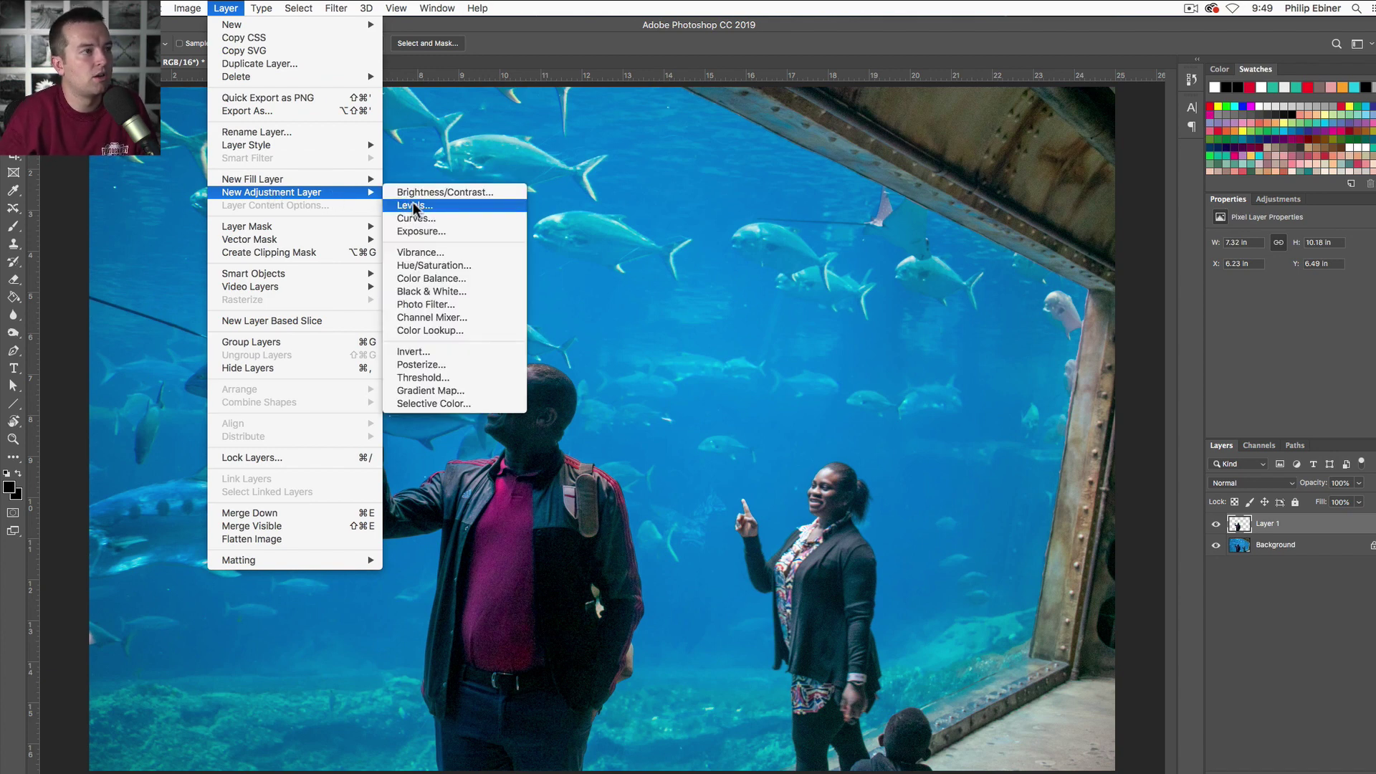
left_click(470, 205)
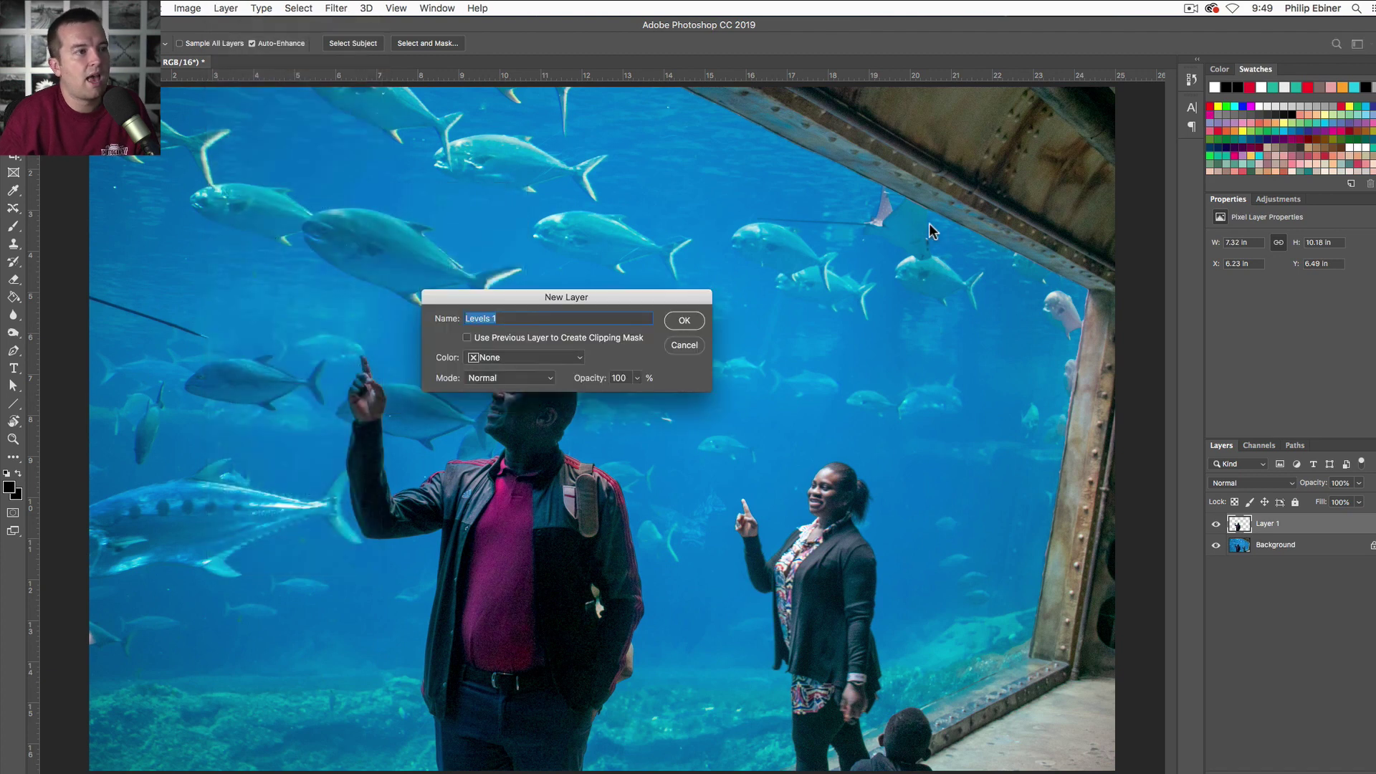
left_click(466, 337)
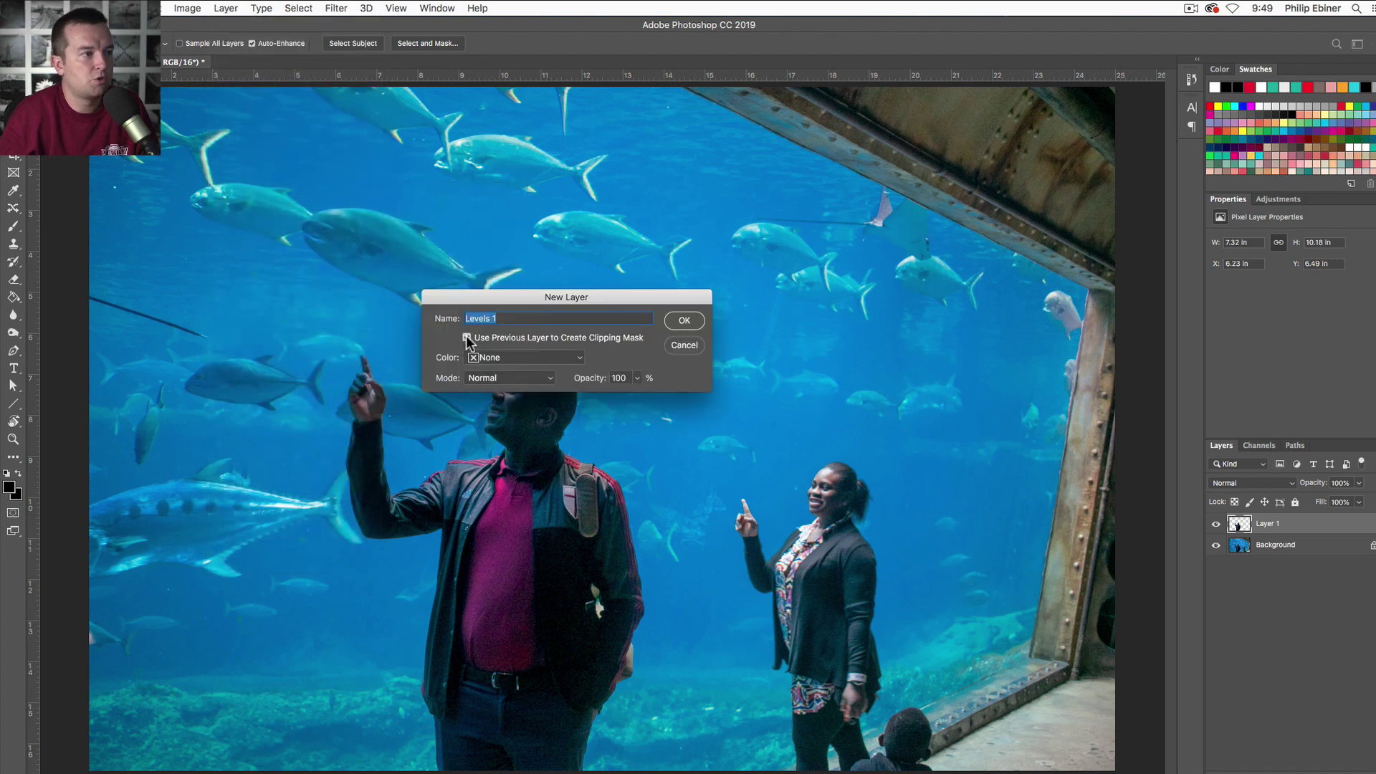
left_click(689, 322)
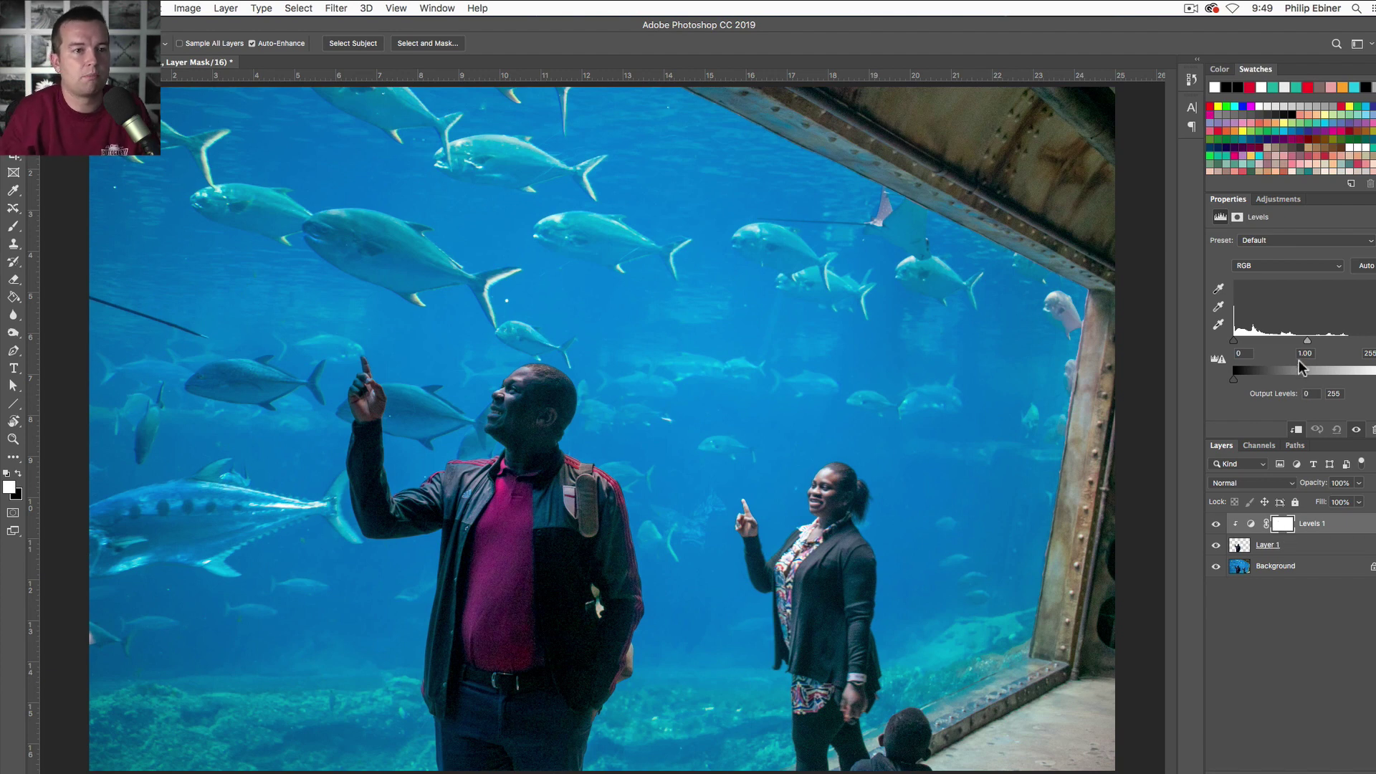
Step: Set the man's Levels inputs to black point 9, midtones 1.08 and white point 211, and inspect his head up close
mouse_move(1306, 346)
left_mouse_down()
mouse_move(1241, 352)
mouse_move(1362, 340)
mouse_move(1238, 344)
mouse_move(1294, 344)
left_mouse_up()
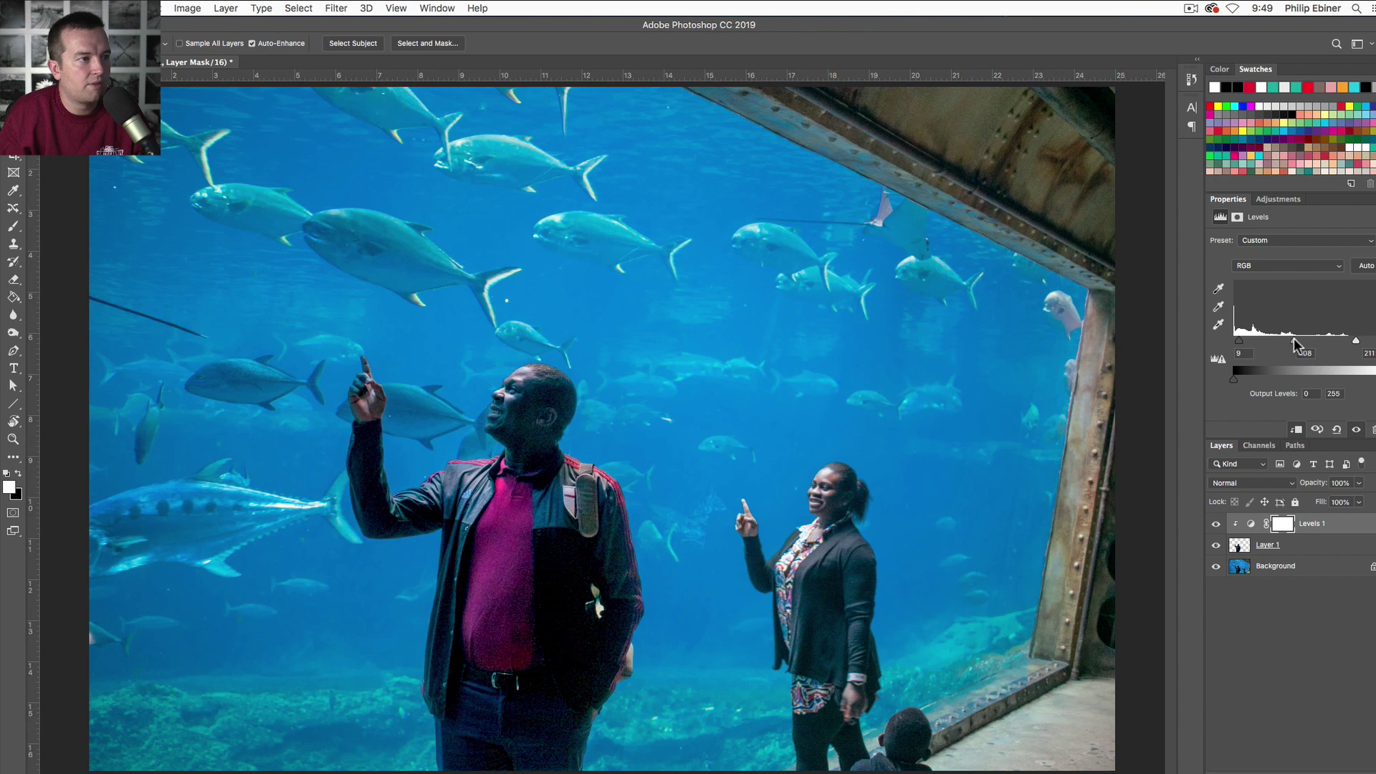
key("x")
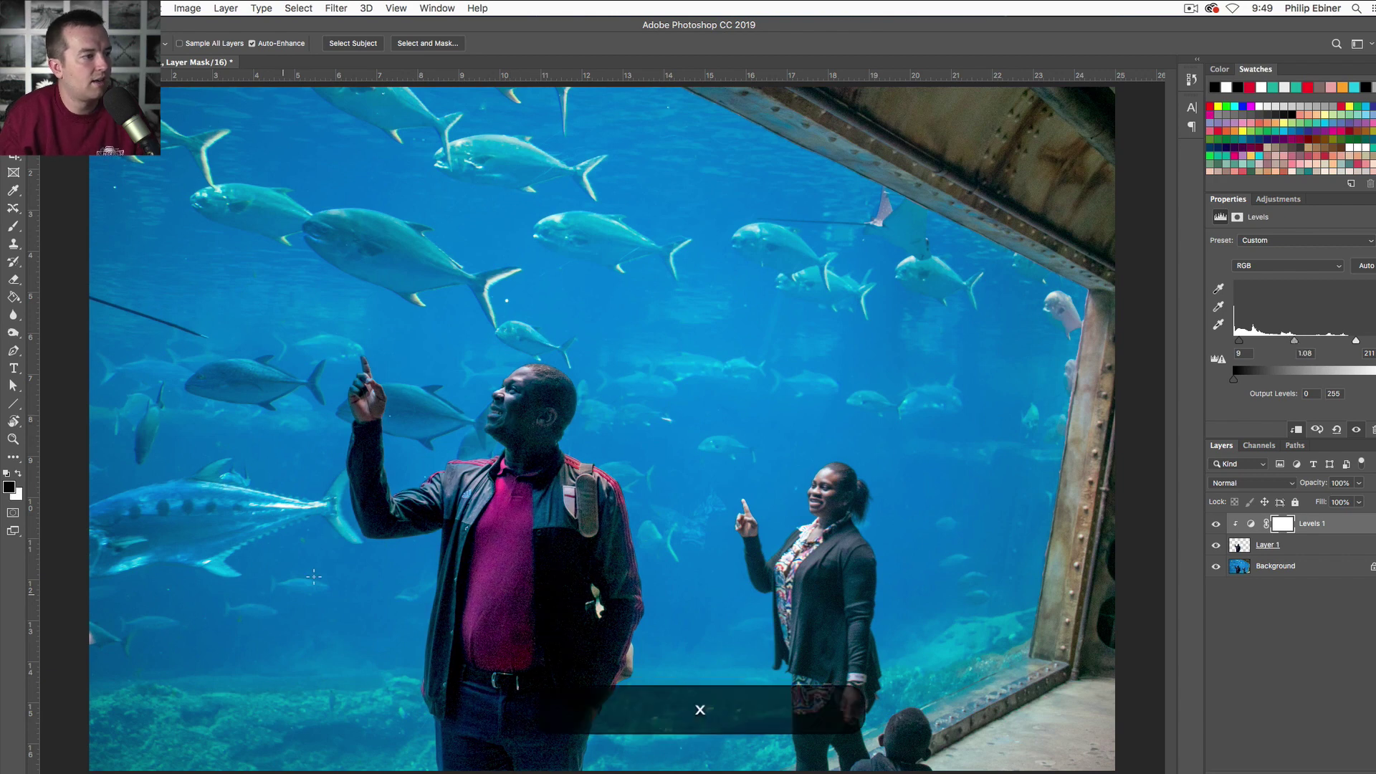
key("b")
key("v")
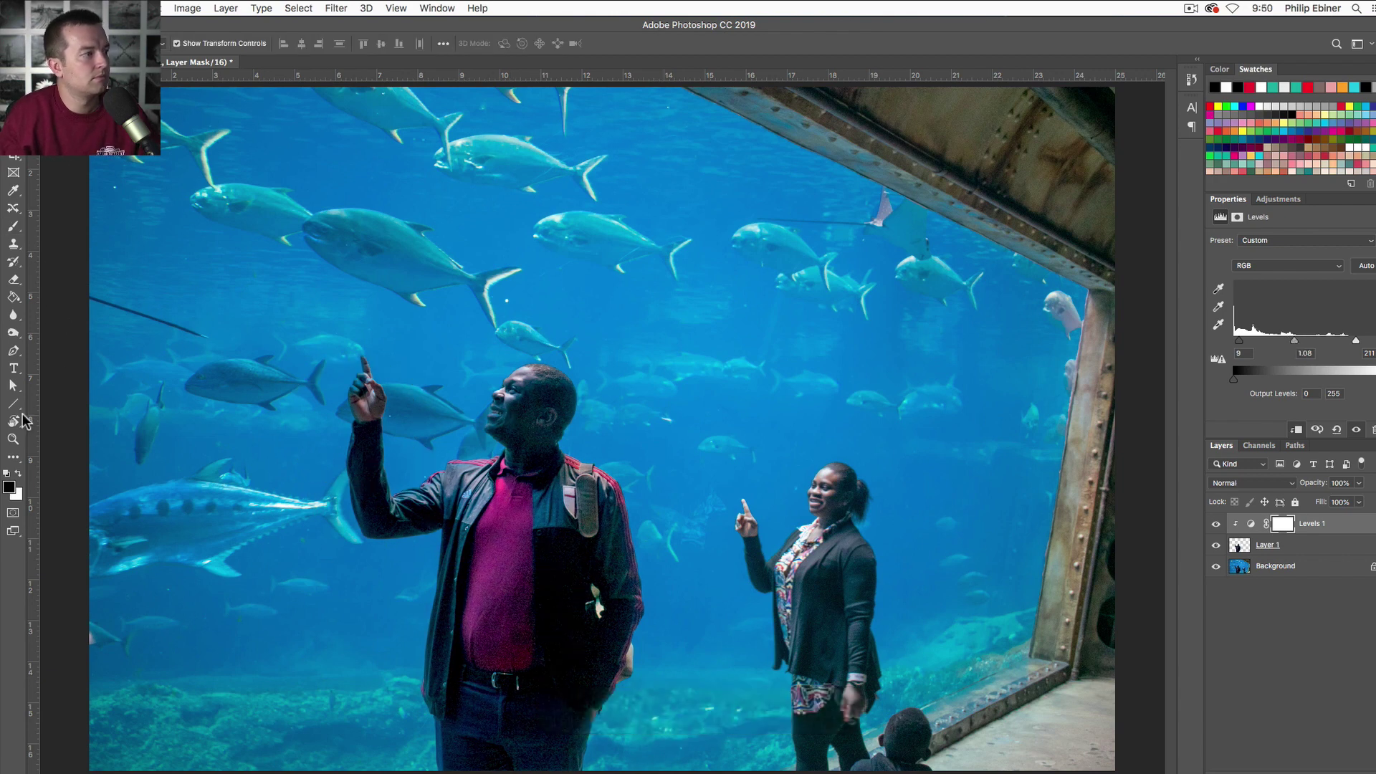
left_click(13, 438)
left_click(566, 430)
left_click(570, 428)
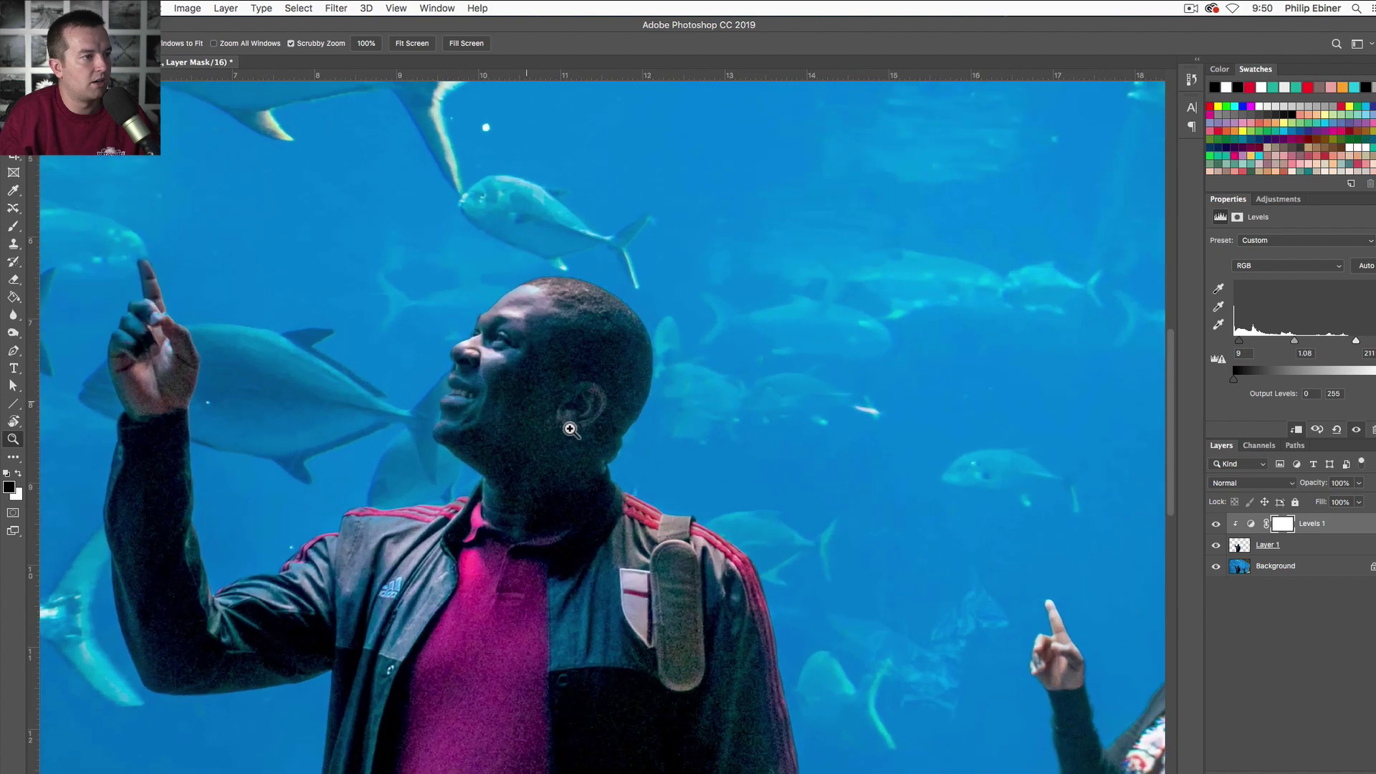
left_click(570, 429)
left_click(525, 421)
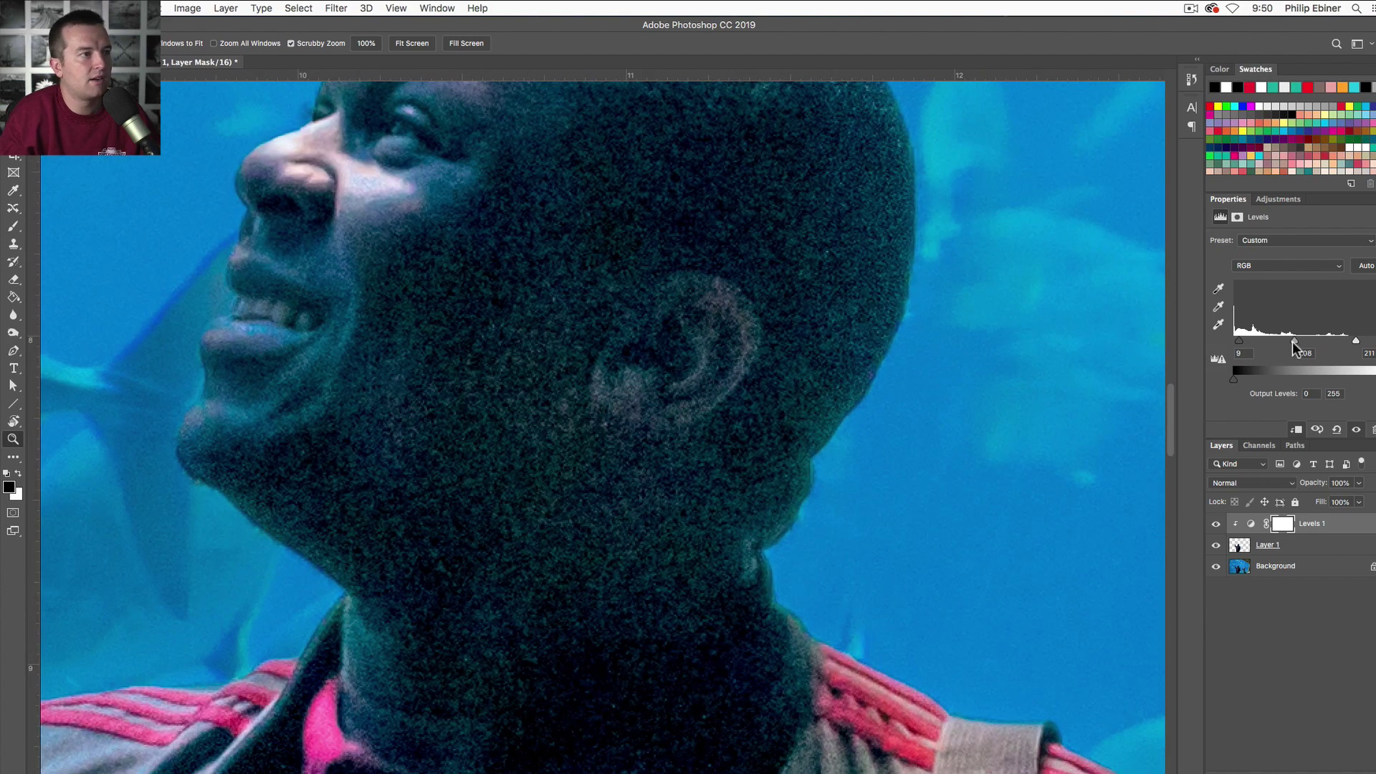
Step: Set the man's Levels midtones to 1.13, and compare the whole photo with the Levels layer hidden and shown
left_click_drag(1294, 348, 1293, 346)
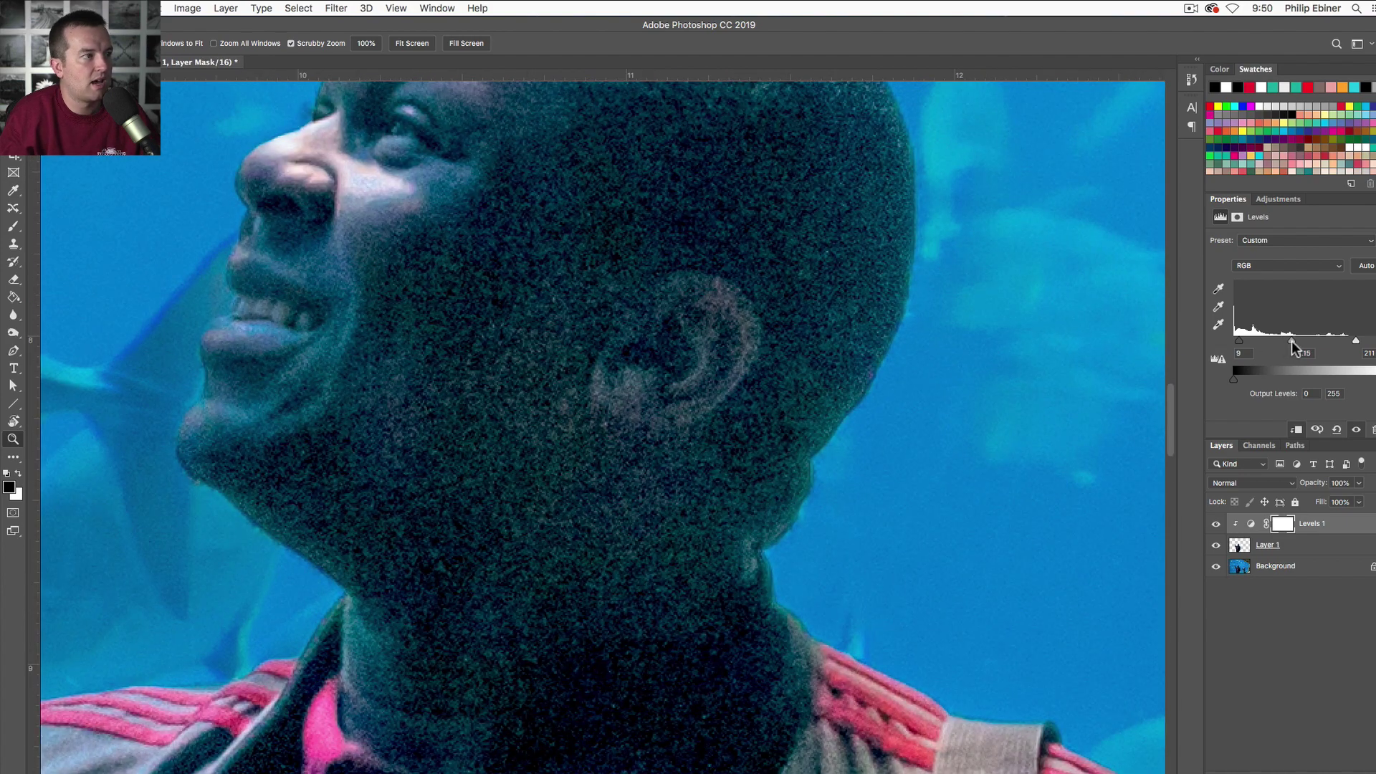
left_click(737, 356, "alt")
left_click(720, 391, "alt")
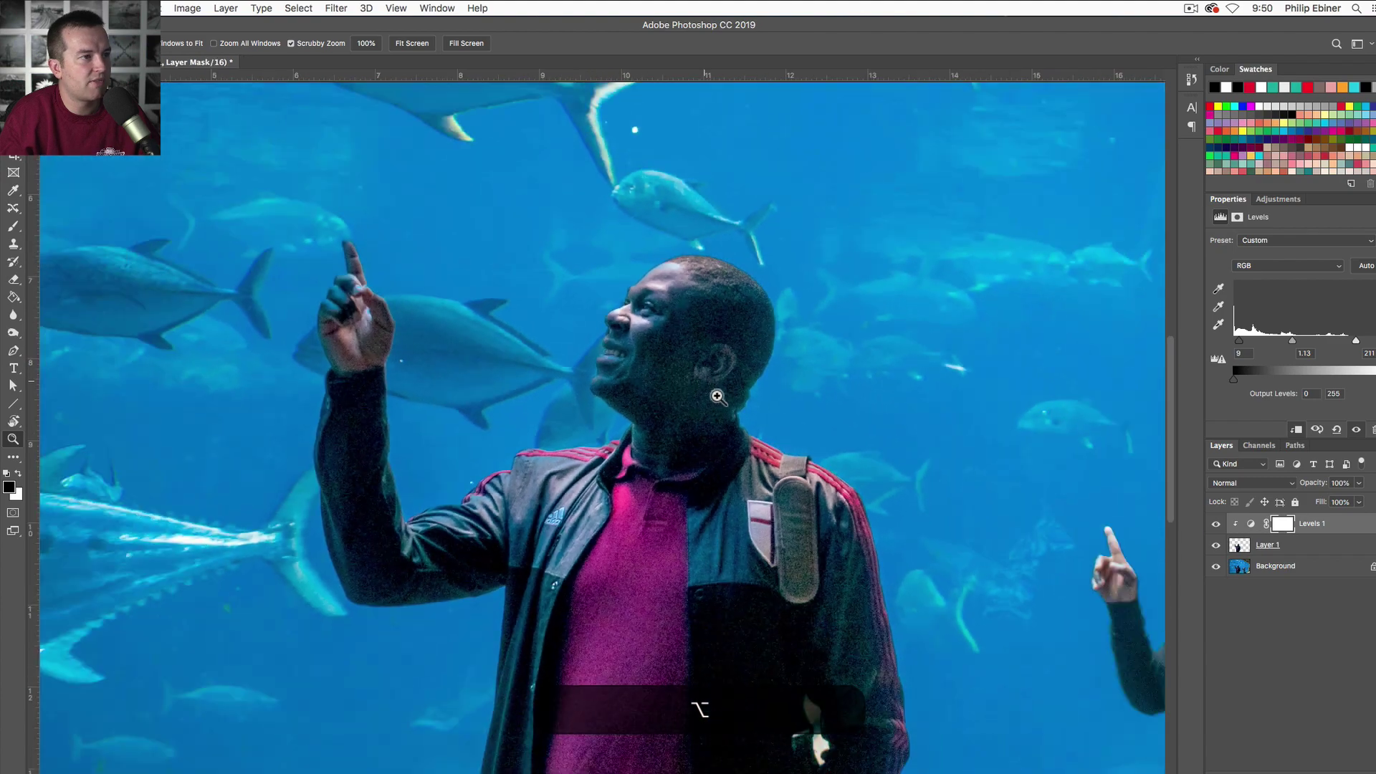
left_click(724, 448, "alt")
left_click(823, 562, "alt")
left_click(817, 556, "alt")
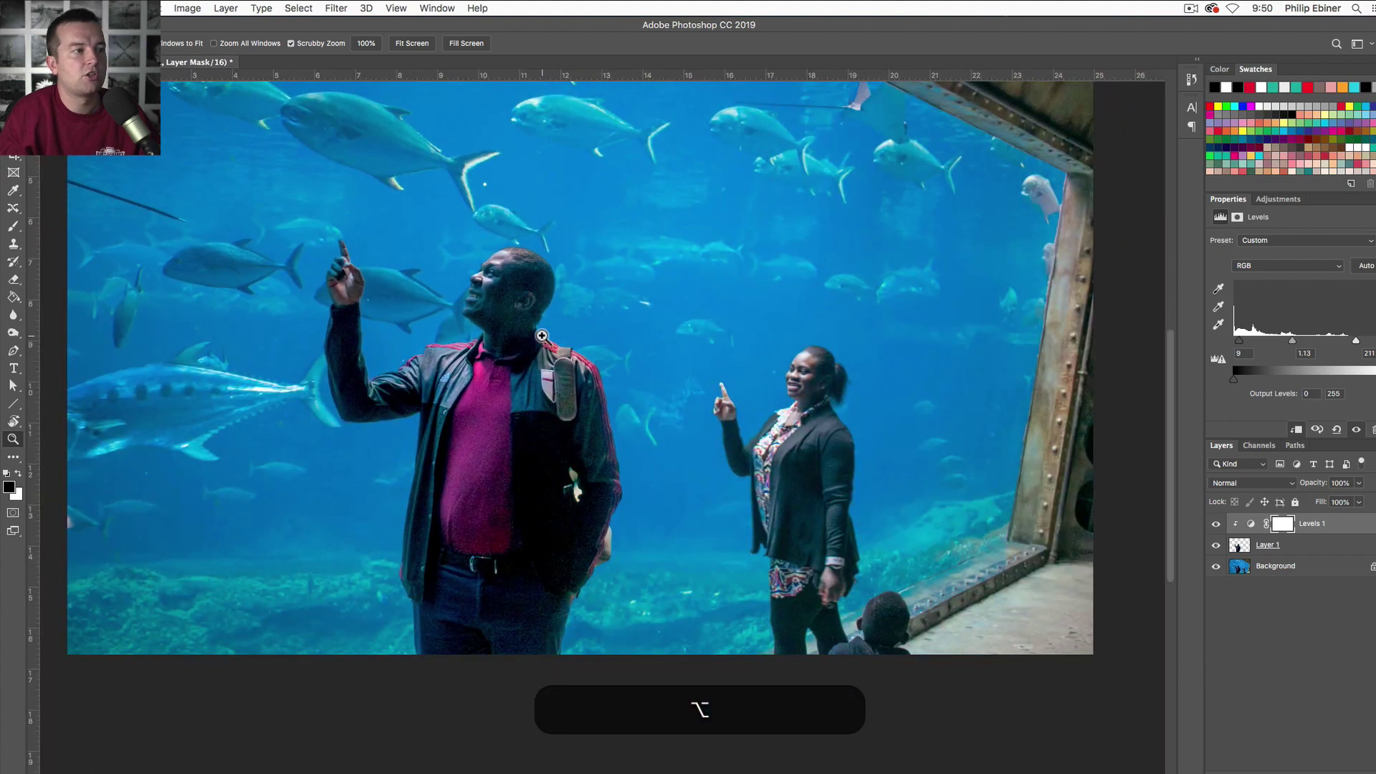
scroll(536, 304, "up", 5)
scroll(536, 304, "left", 3)
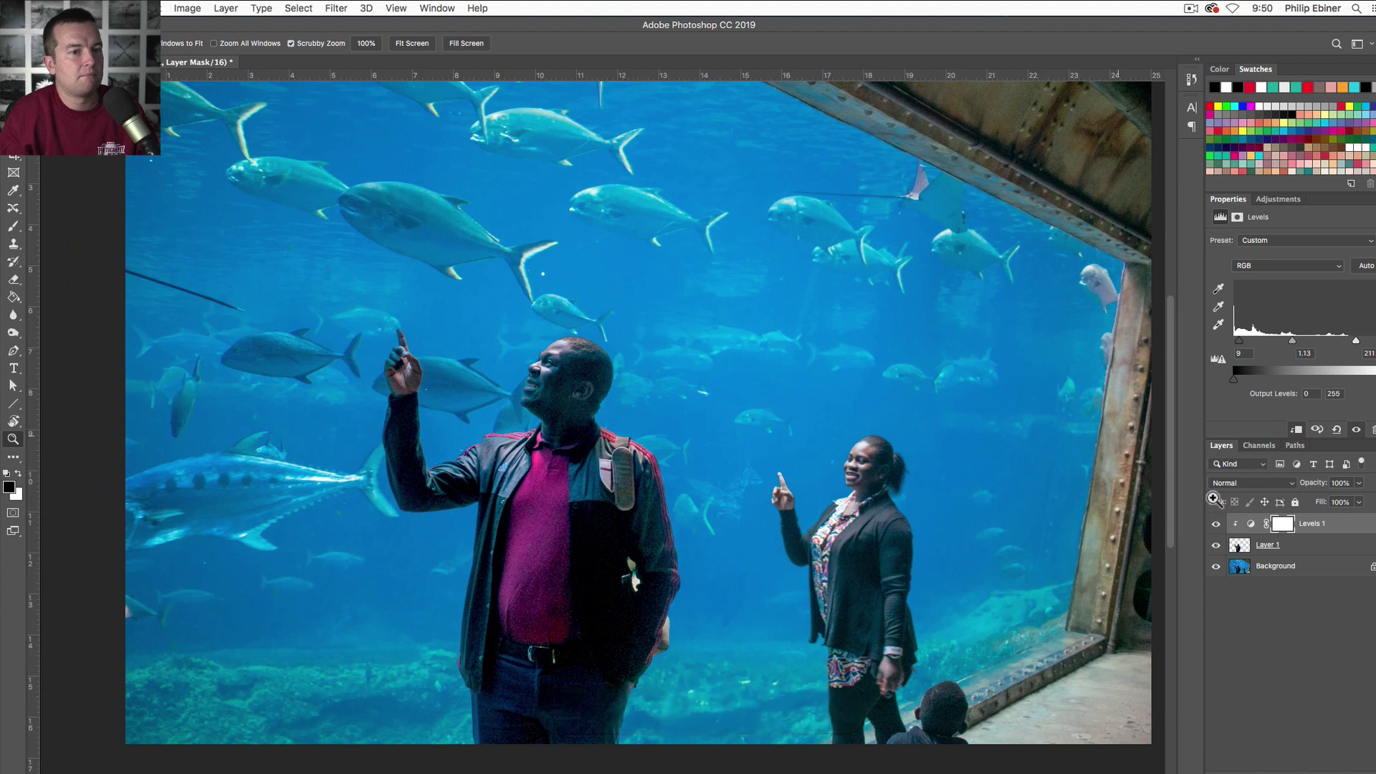
left_click(1216, 524)
left_click(1216, 524)
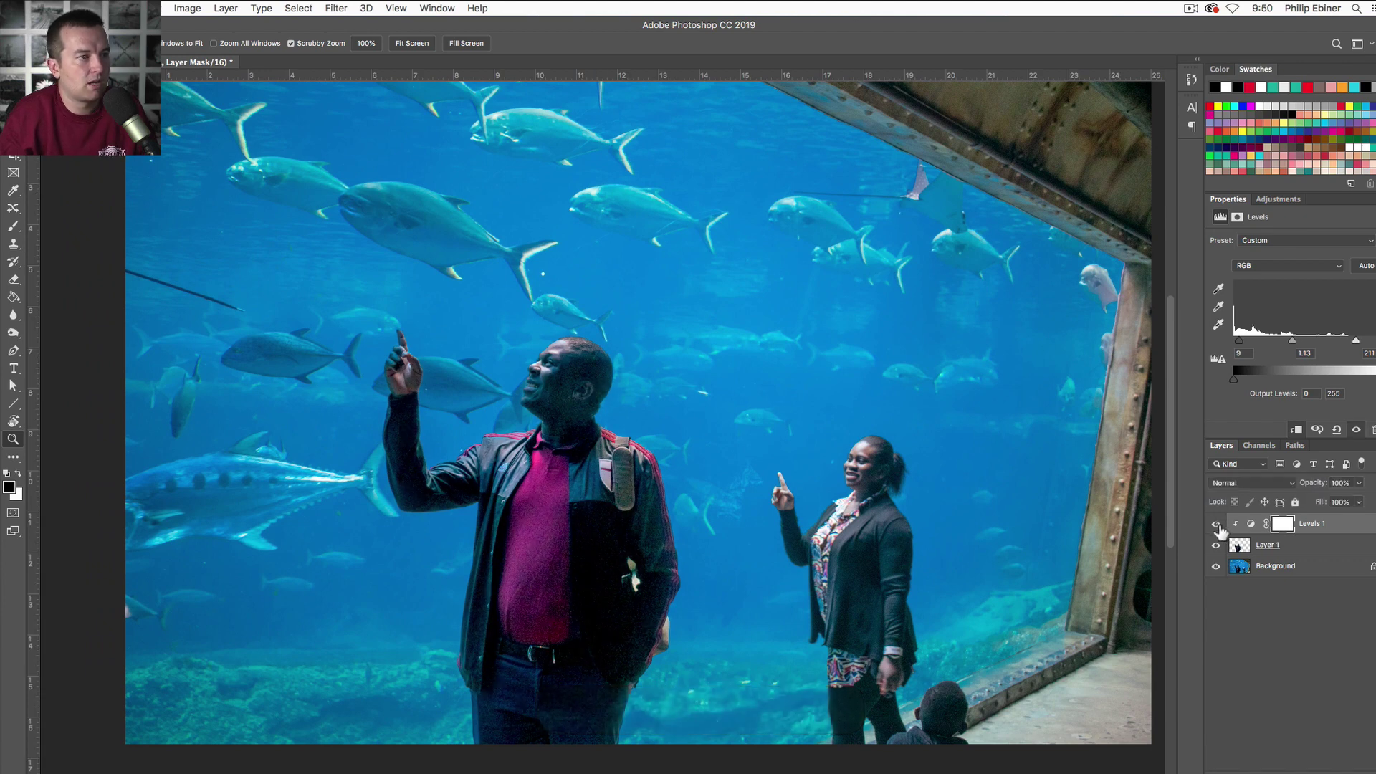
left_click(1218, 526)
left_click(1218, 526)
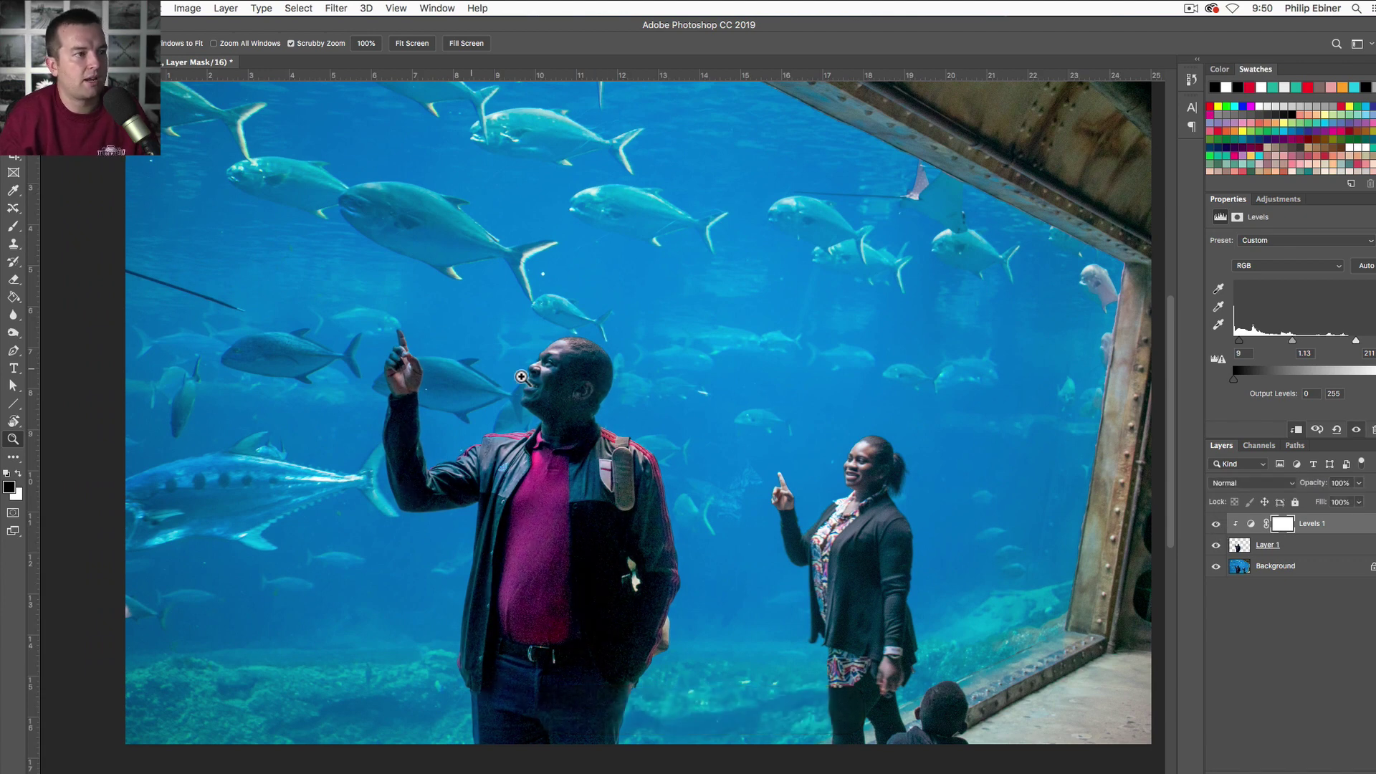
Step: Run Reduce Noise on the man's cutout layer, adjusting the strength with Preserve Details 65%, Reduce Color Noise 63% and Sharpen Details 25%
left_click(588, 412)
left_click(630, 424)
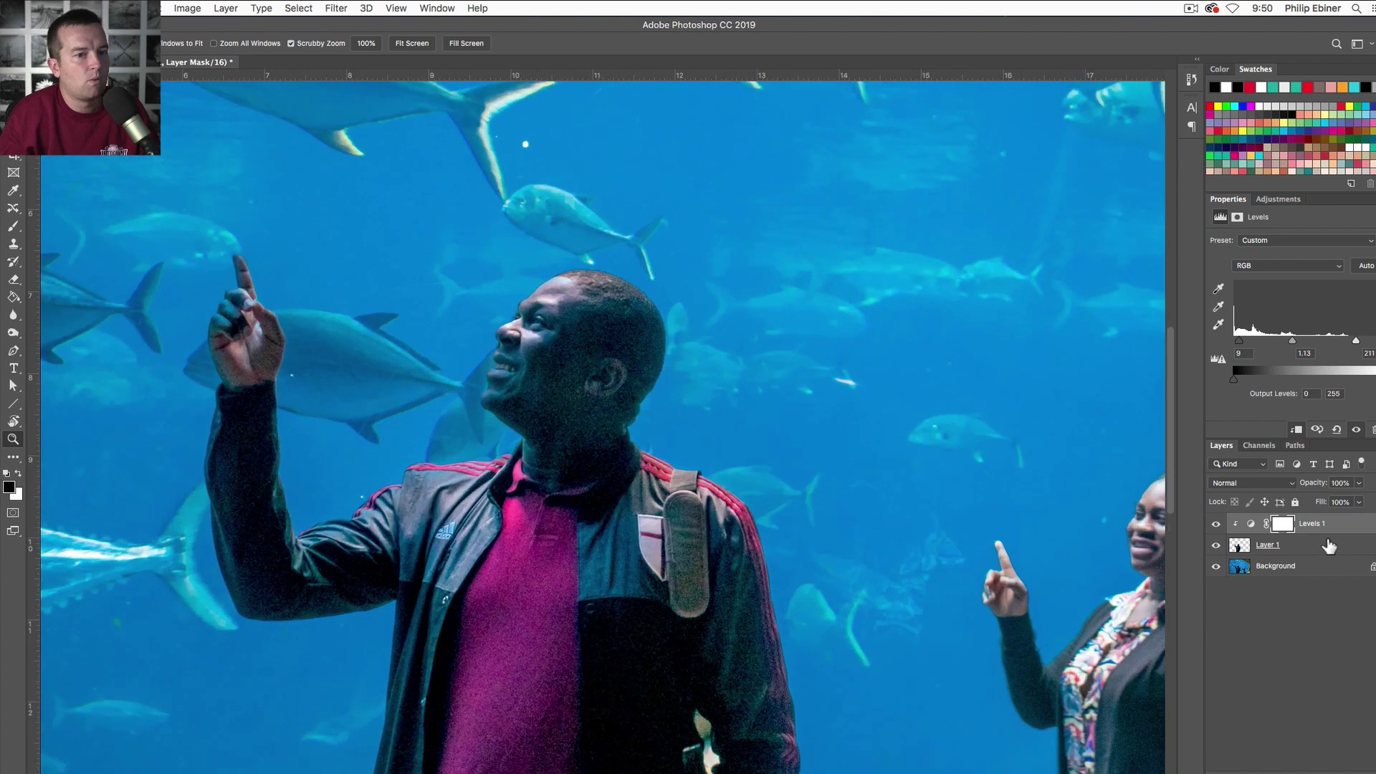
left_click(1310, 552)
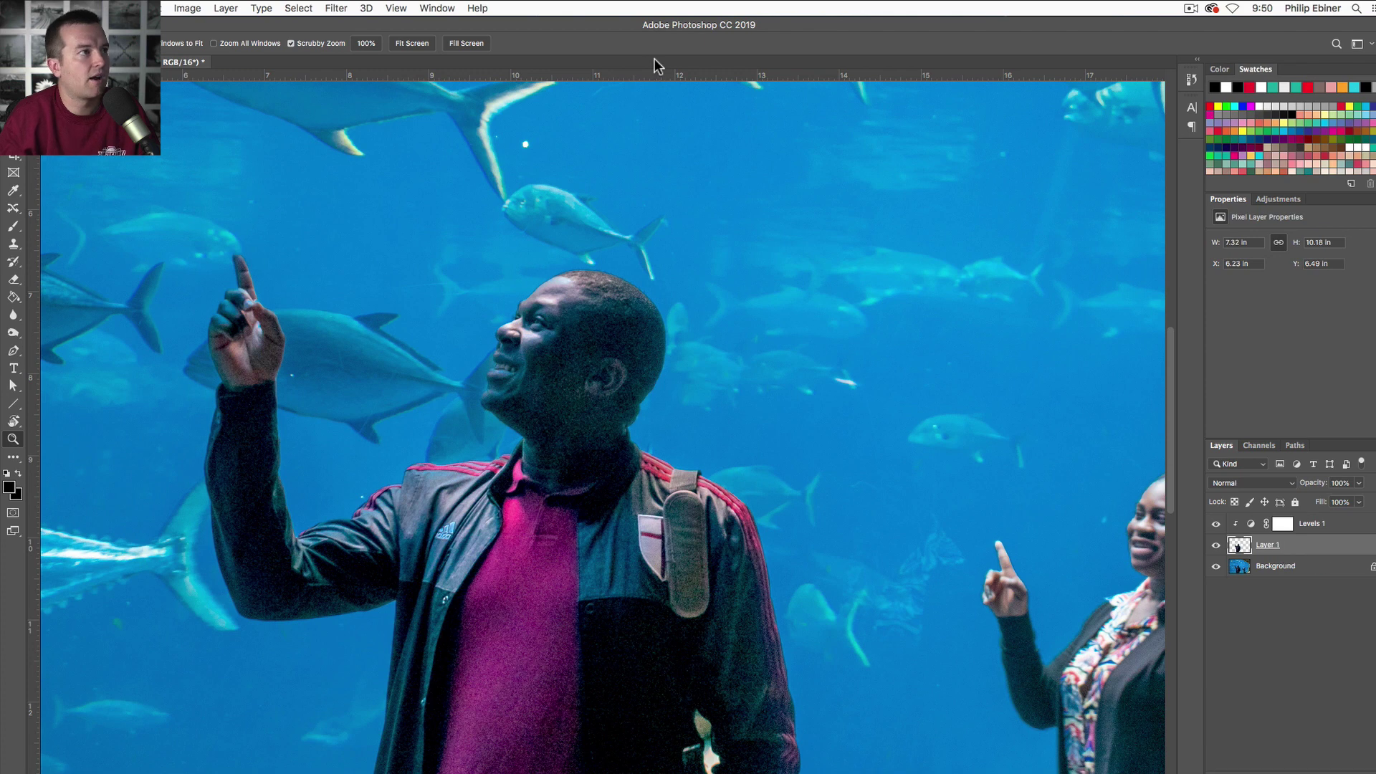
left_click(336, 9)
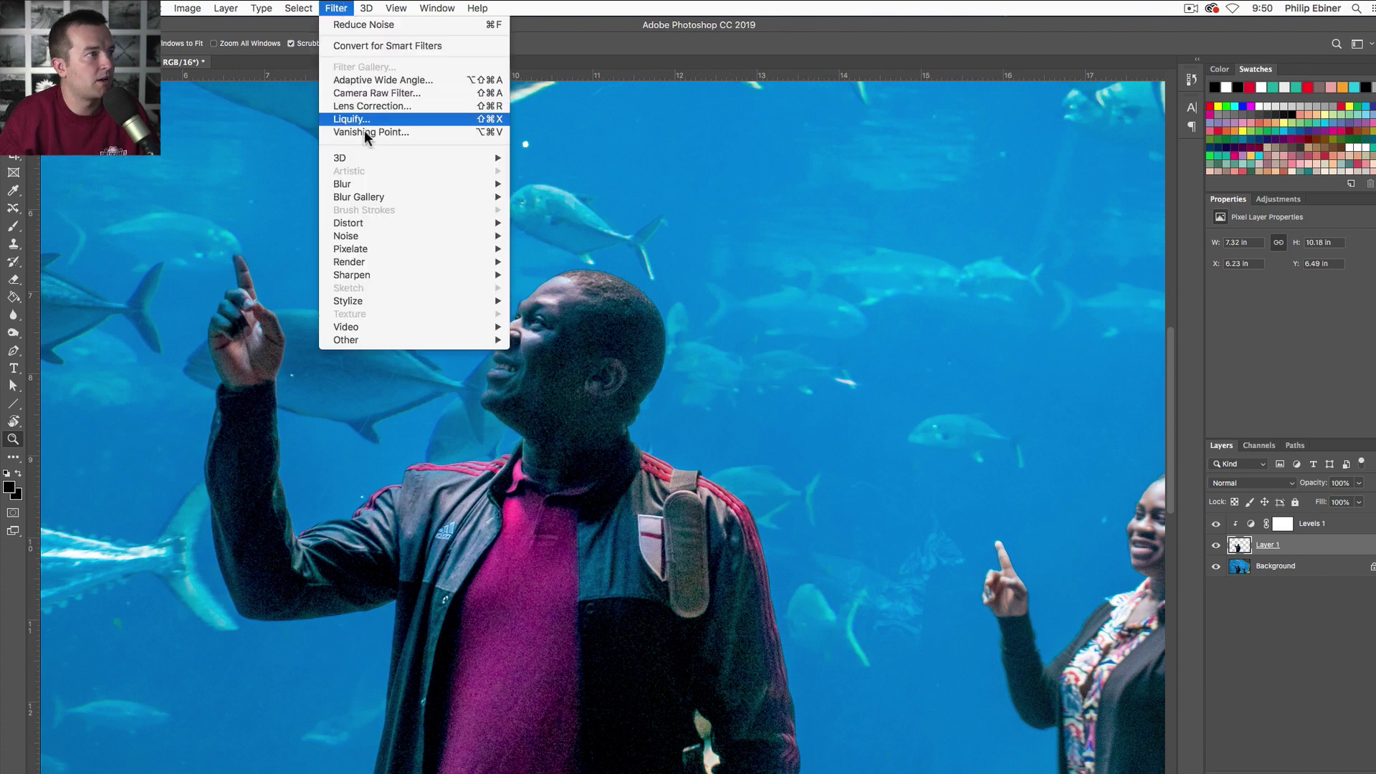
mouse_move(379, 235)
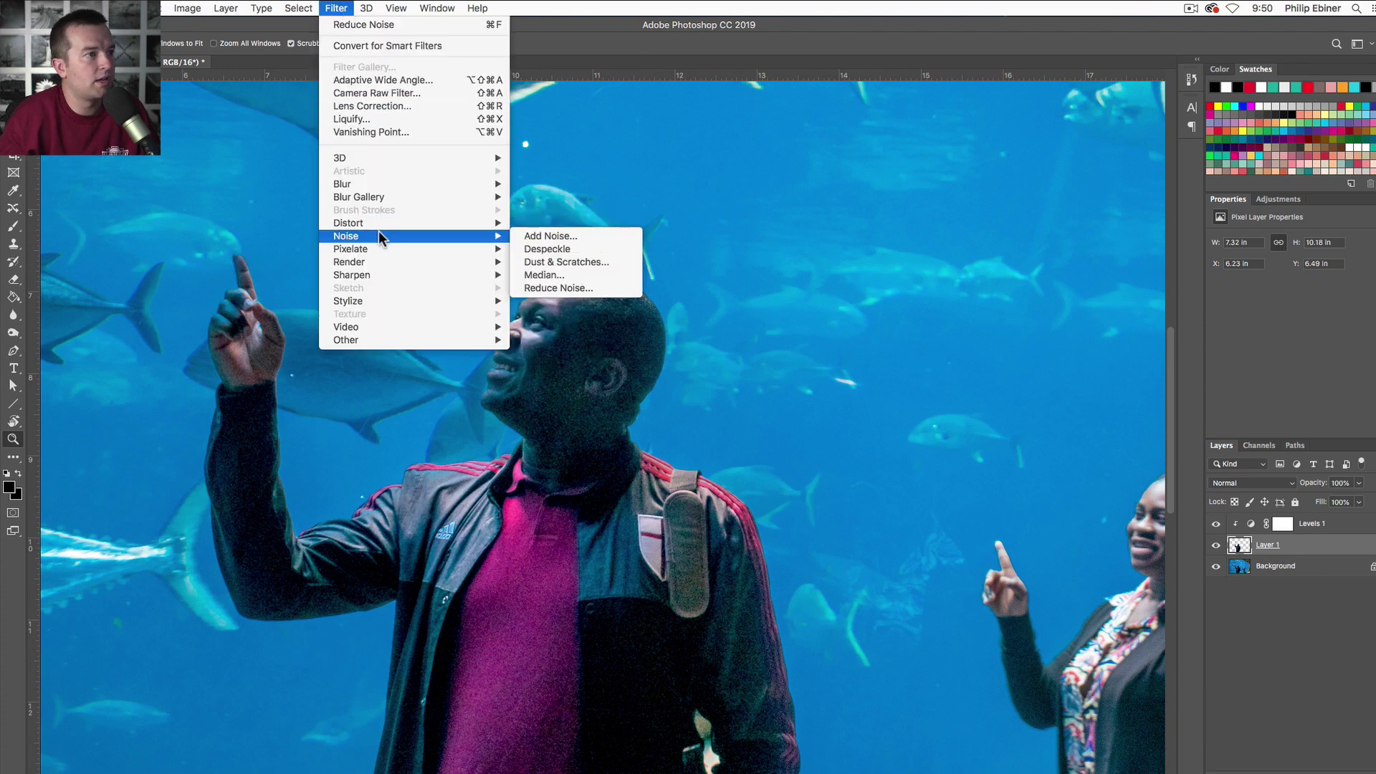
left_click(557, 287)
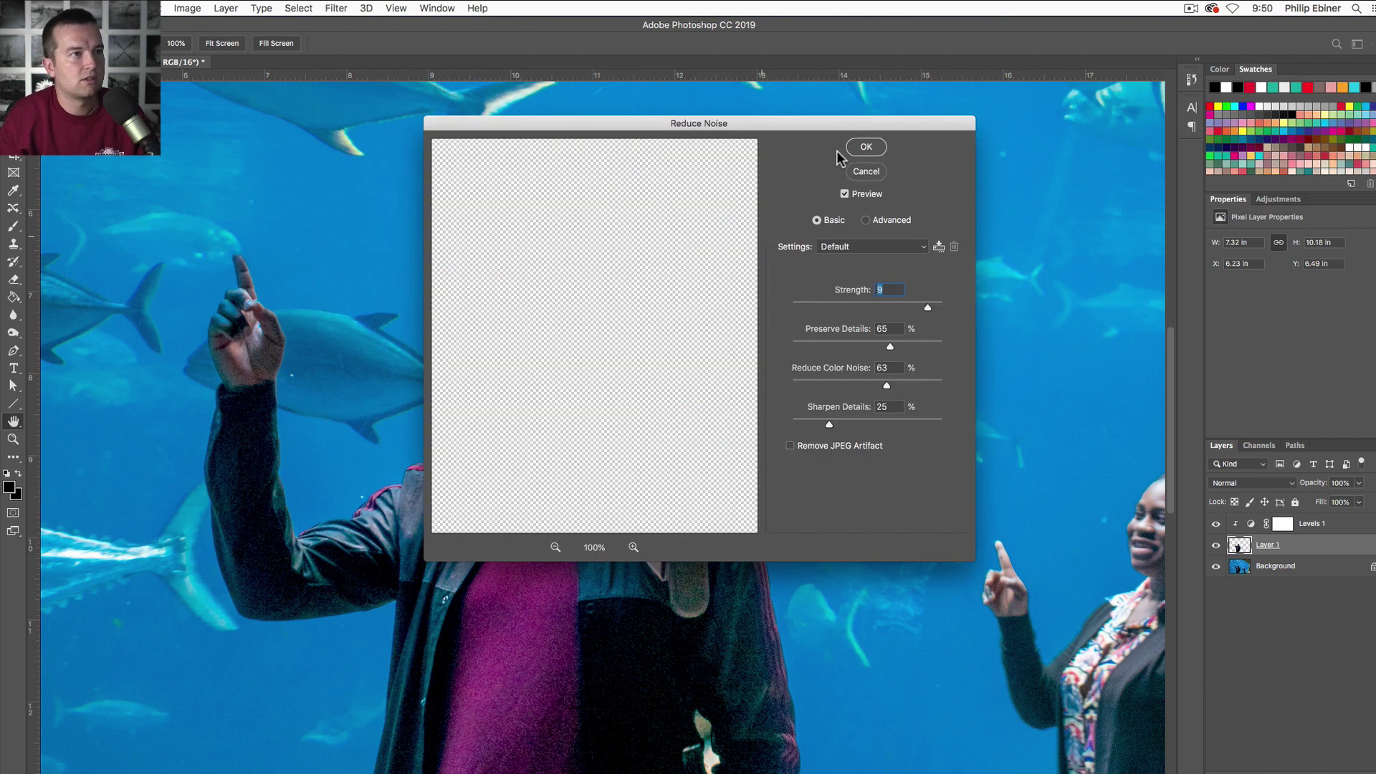
left_click_drag(738, 123, 921, 99)
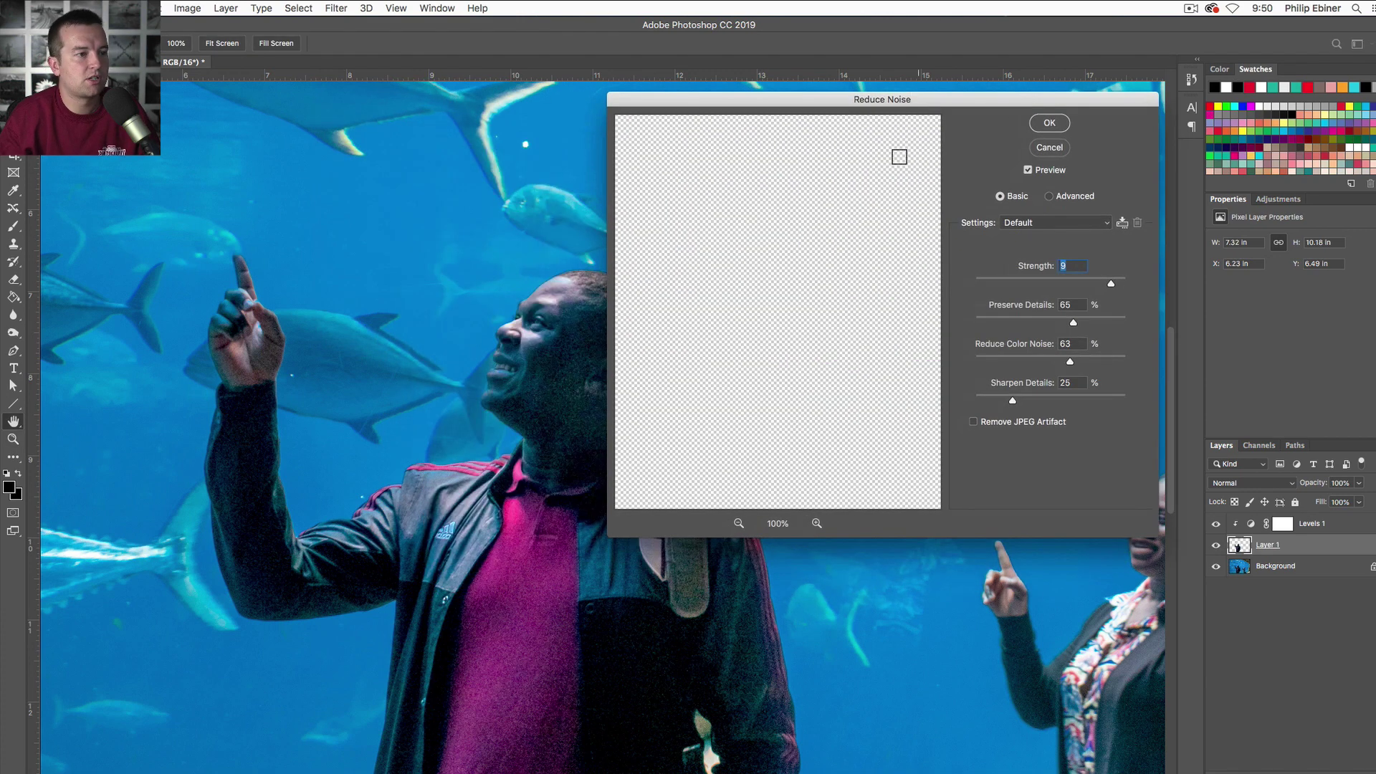
left_click(738, 523)
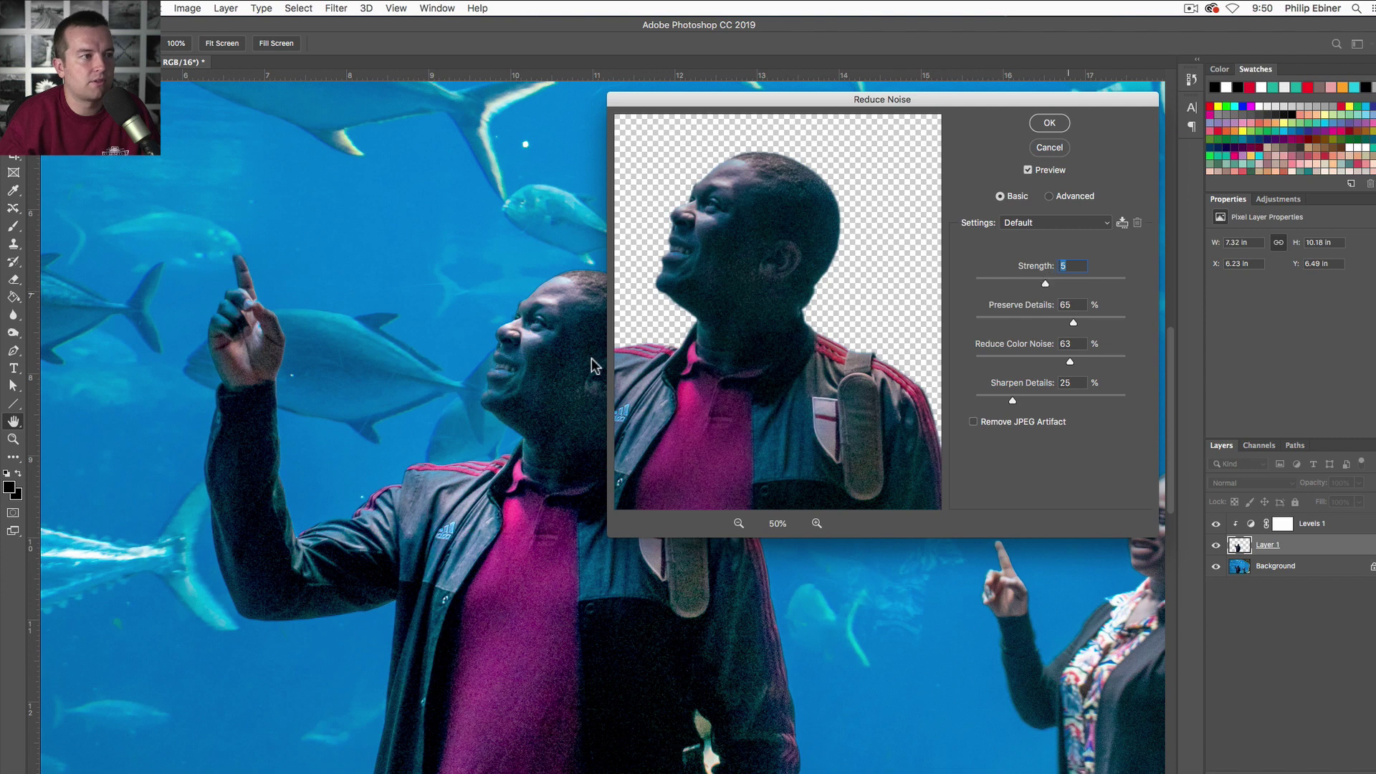
left_click_drag(756, 98, 900, 240)
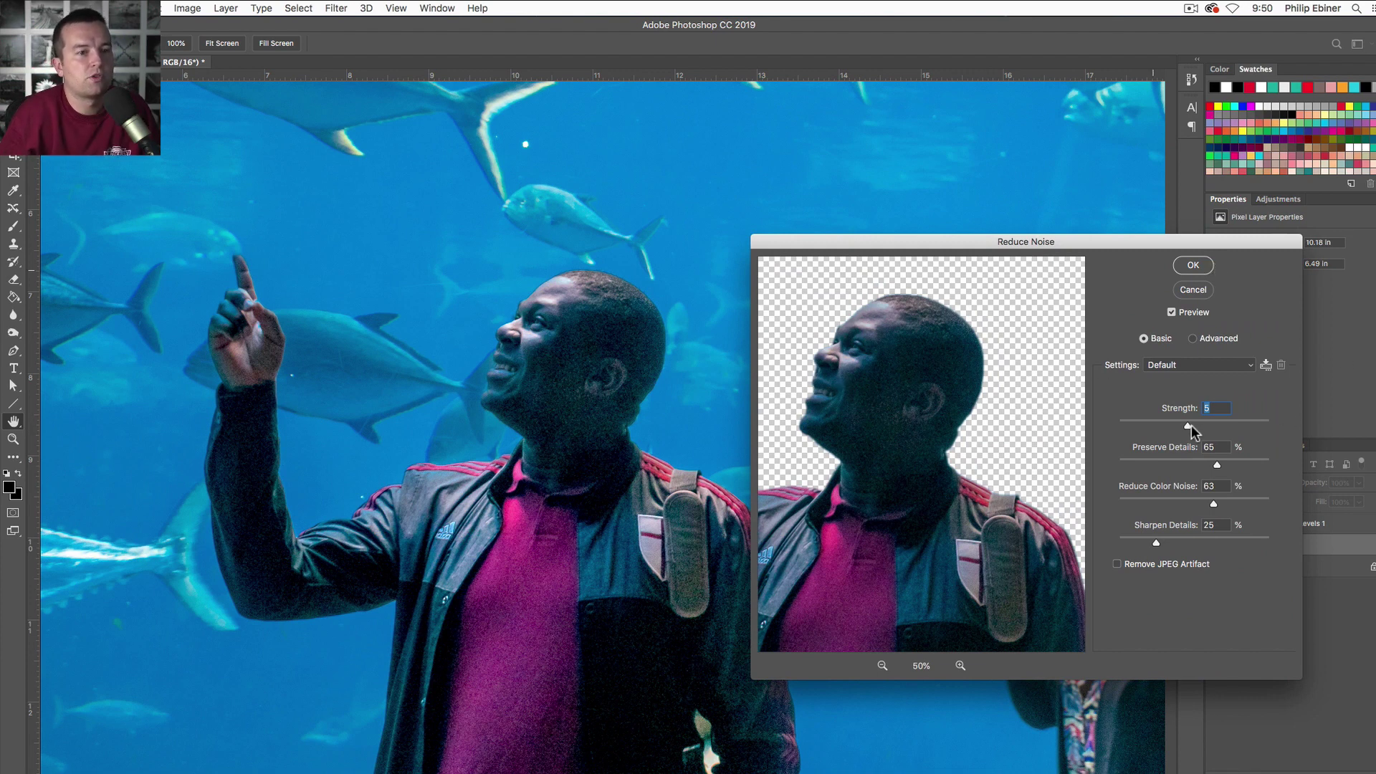
left_click(1229, 423)
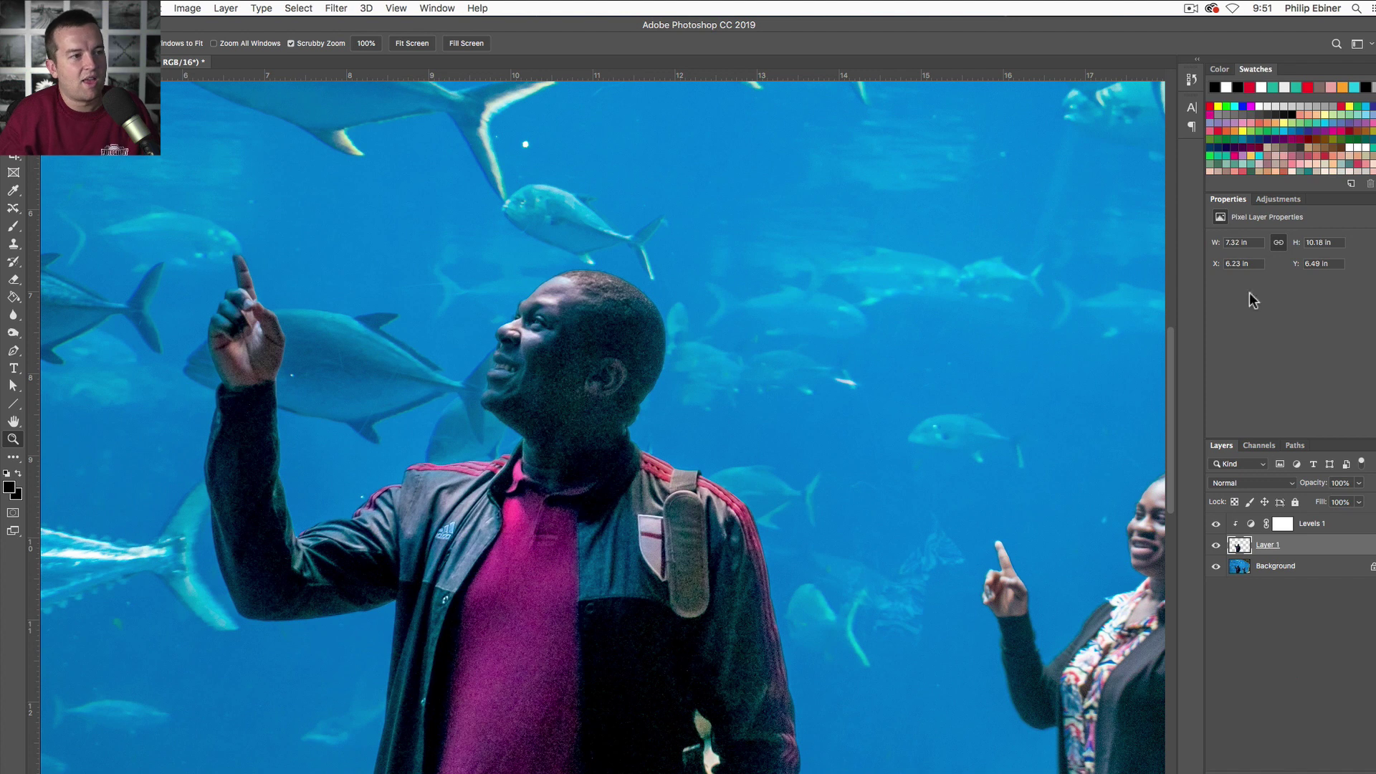
Step: Save the layered edit, switch to Lightroom, and show the edited TIFF with the adjustment brush closed
key("super+s")
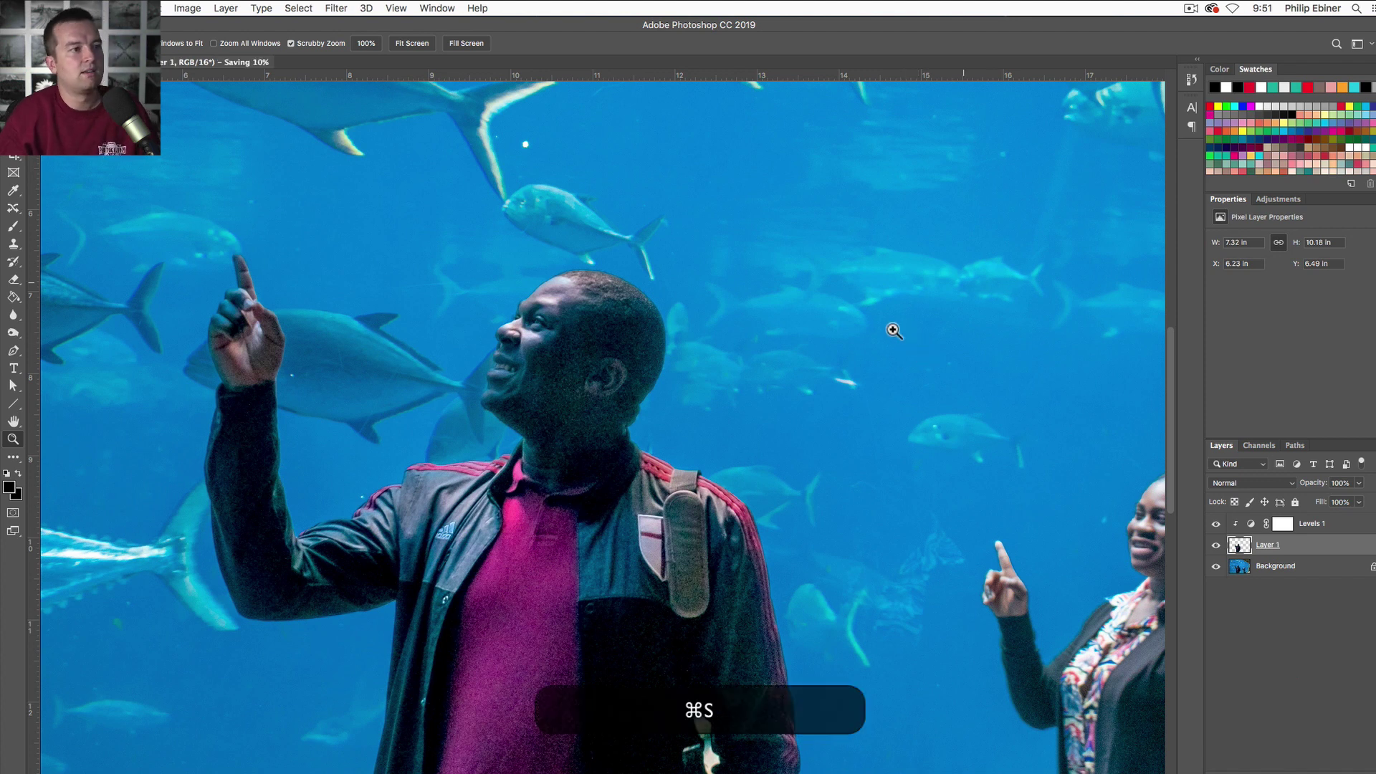
key("super+Tab")
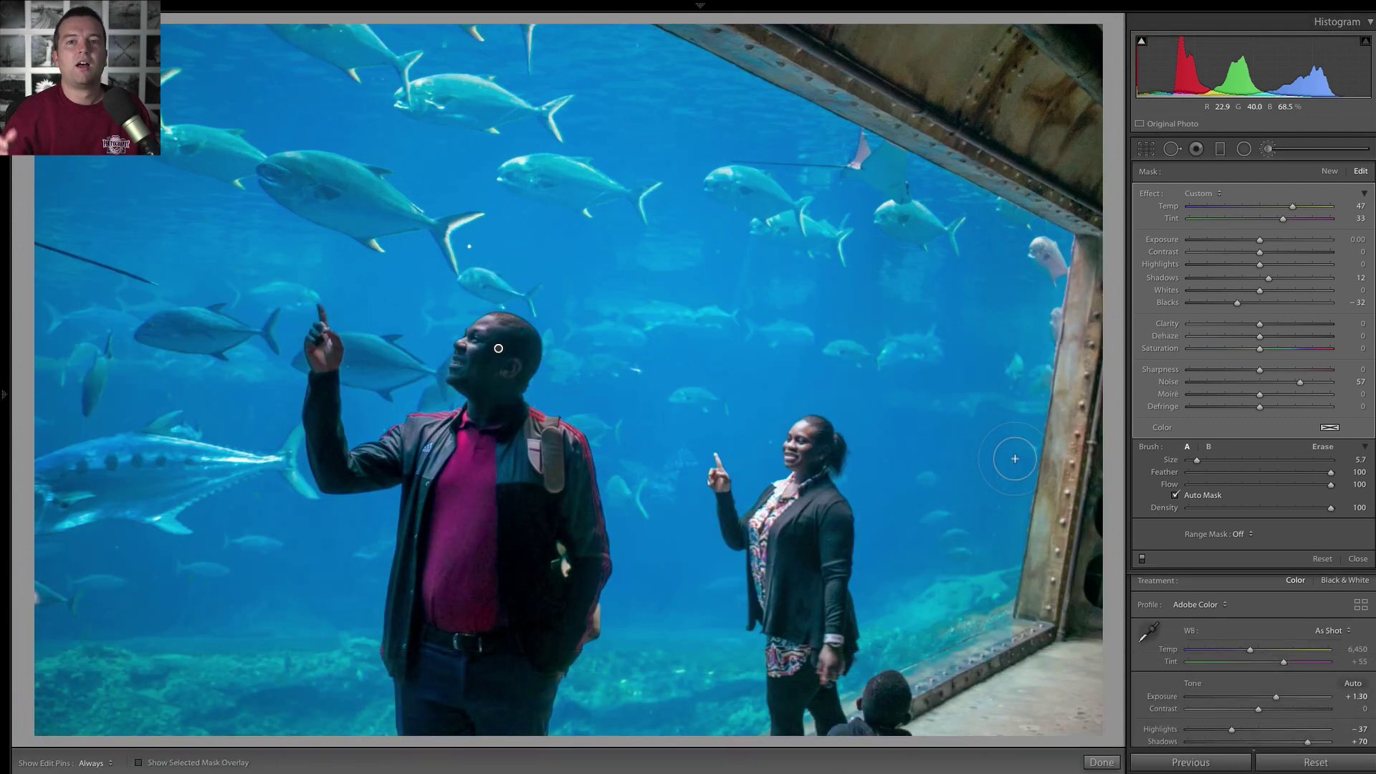
key("Right")
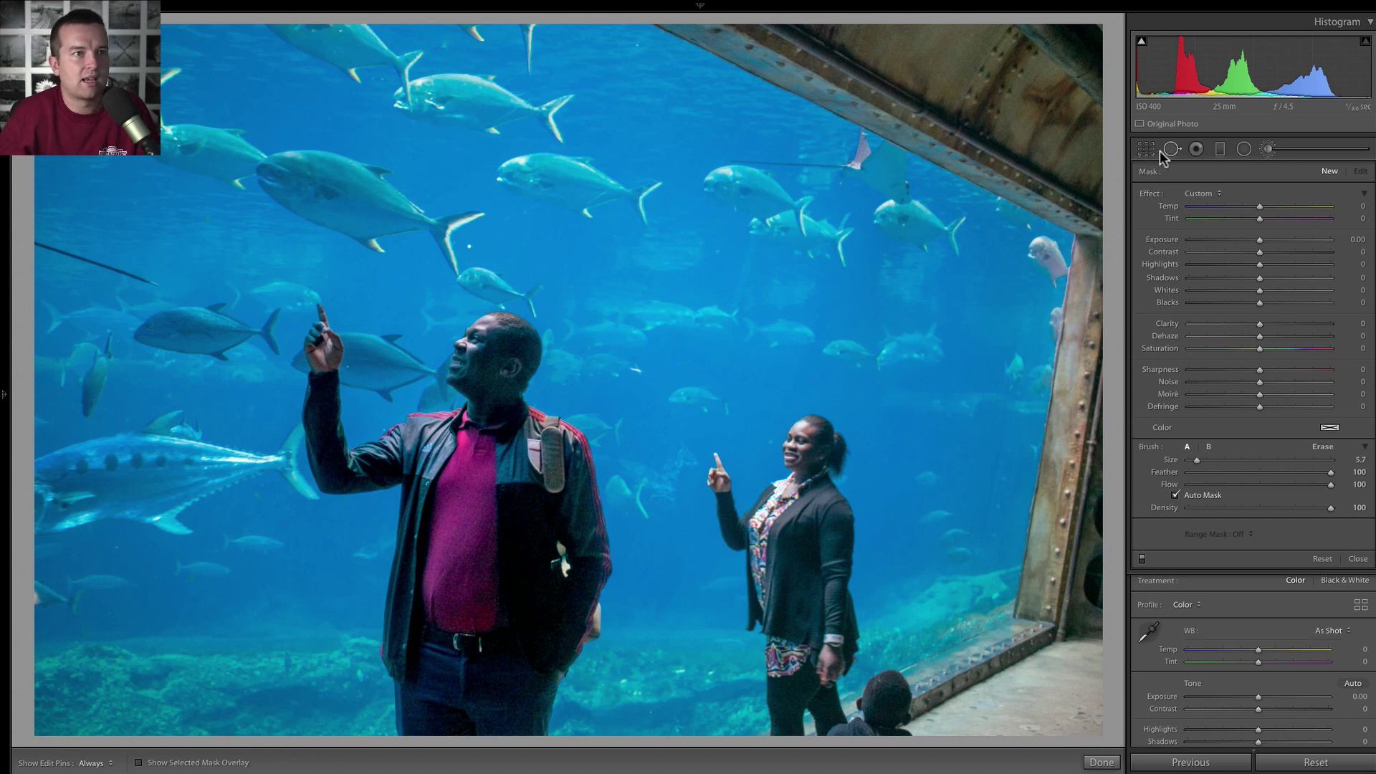
left_click(1356, 559)
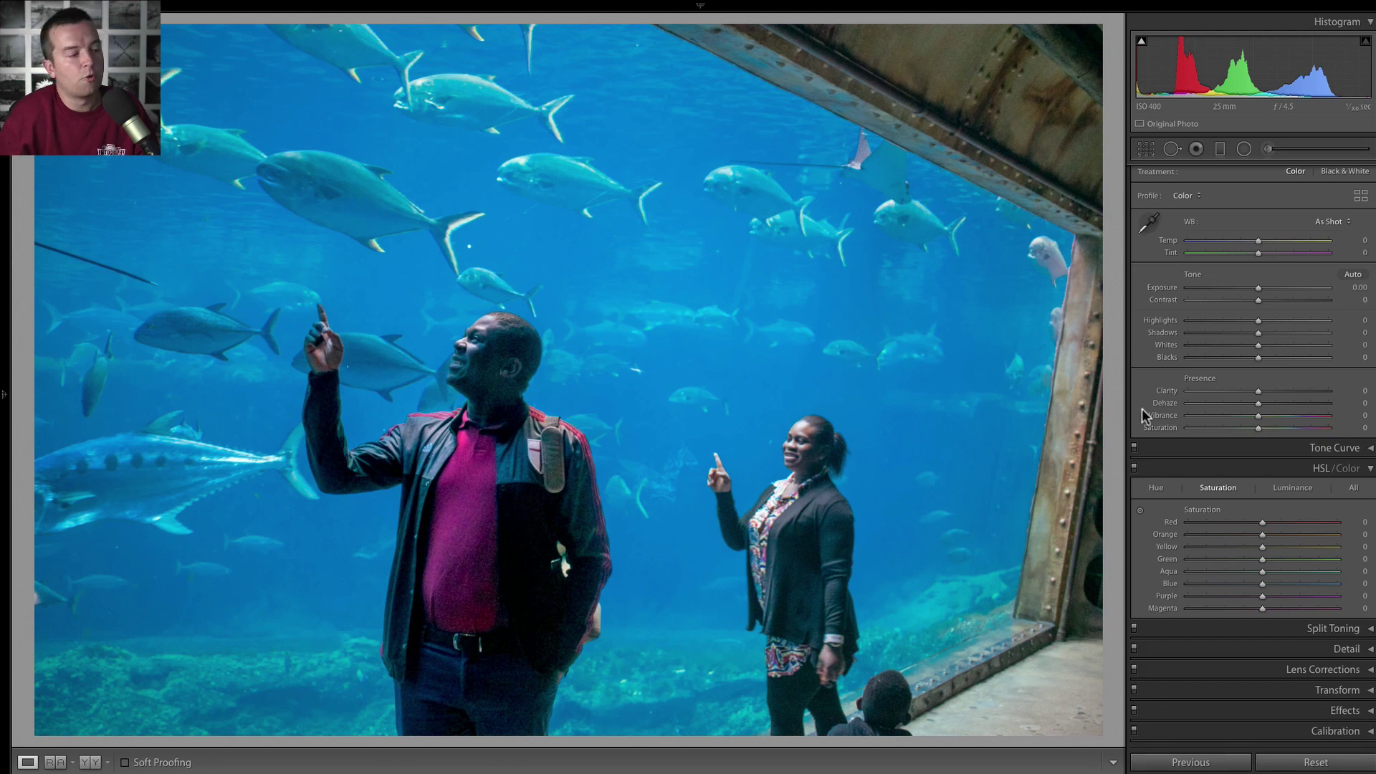
Step: Select the original DSC_0697.nef in the filmstrip and compare its before and after versions side by side
left_click(703, 769)
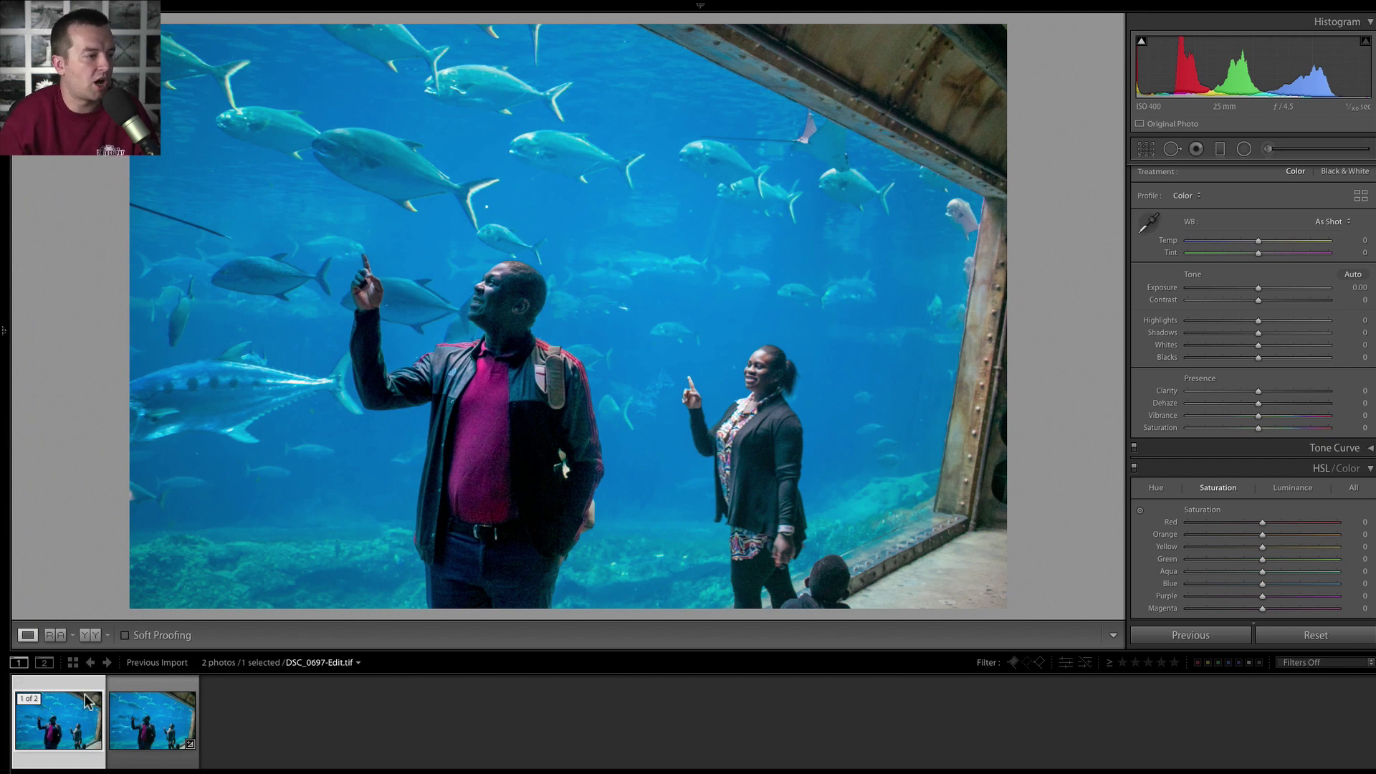
left_click(150, 726)
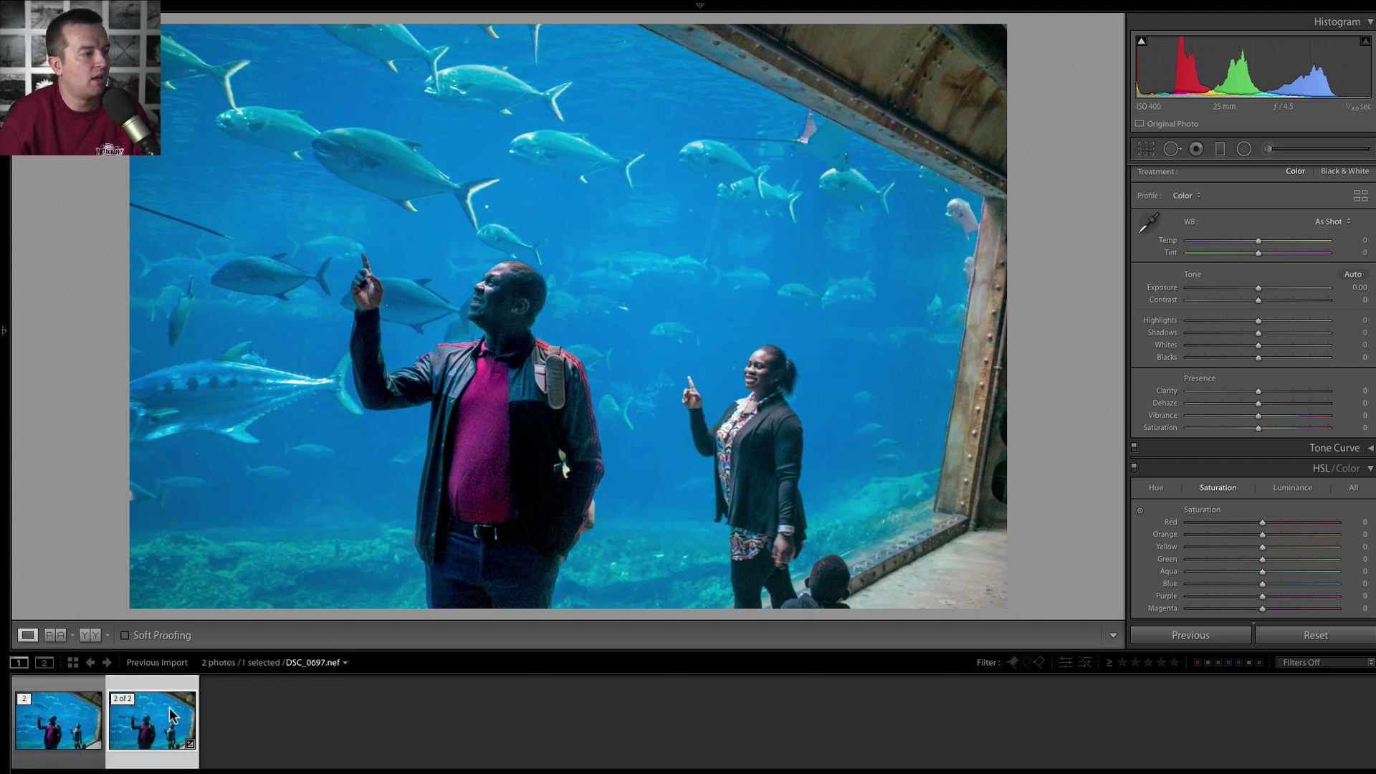
key("backslash")
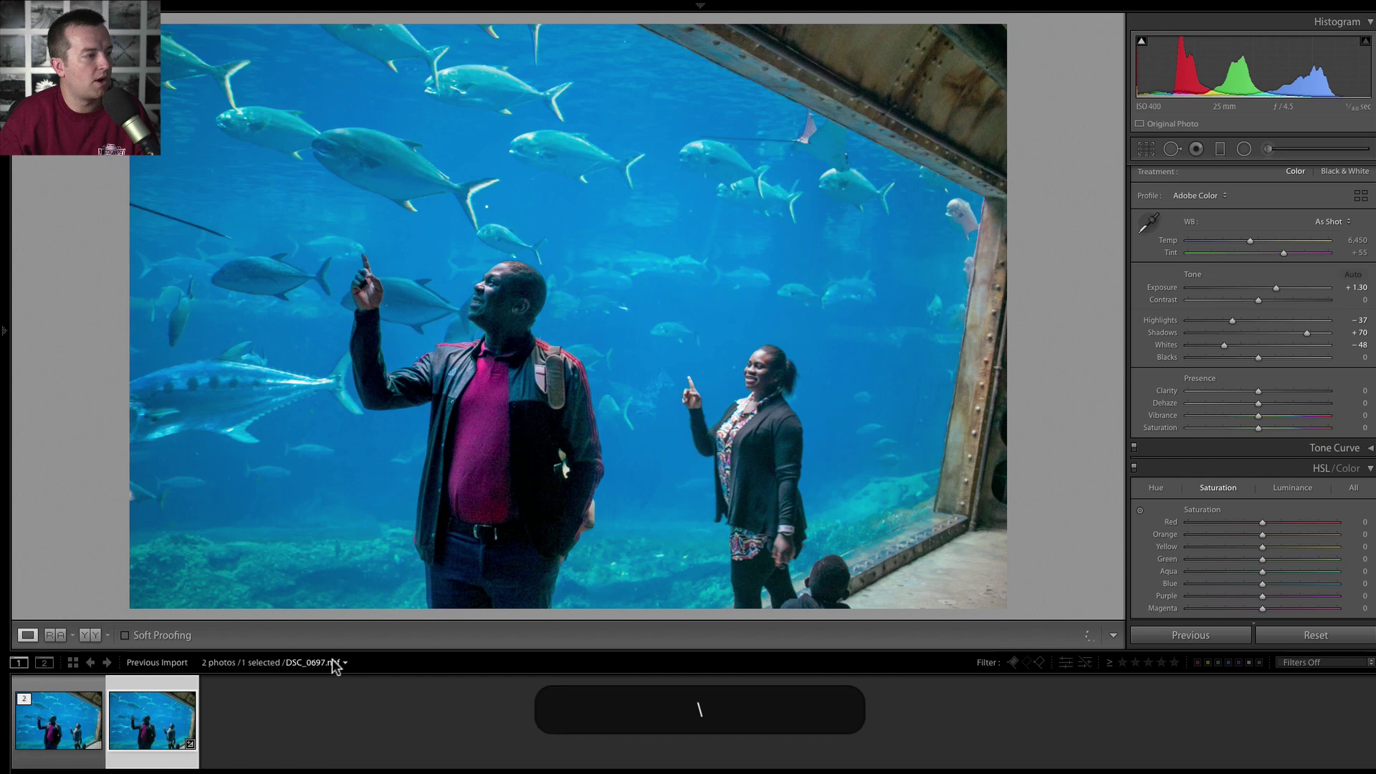
key("F6")
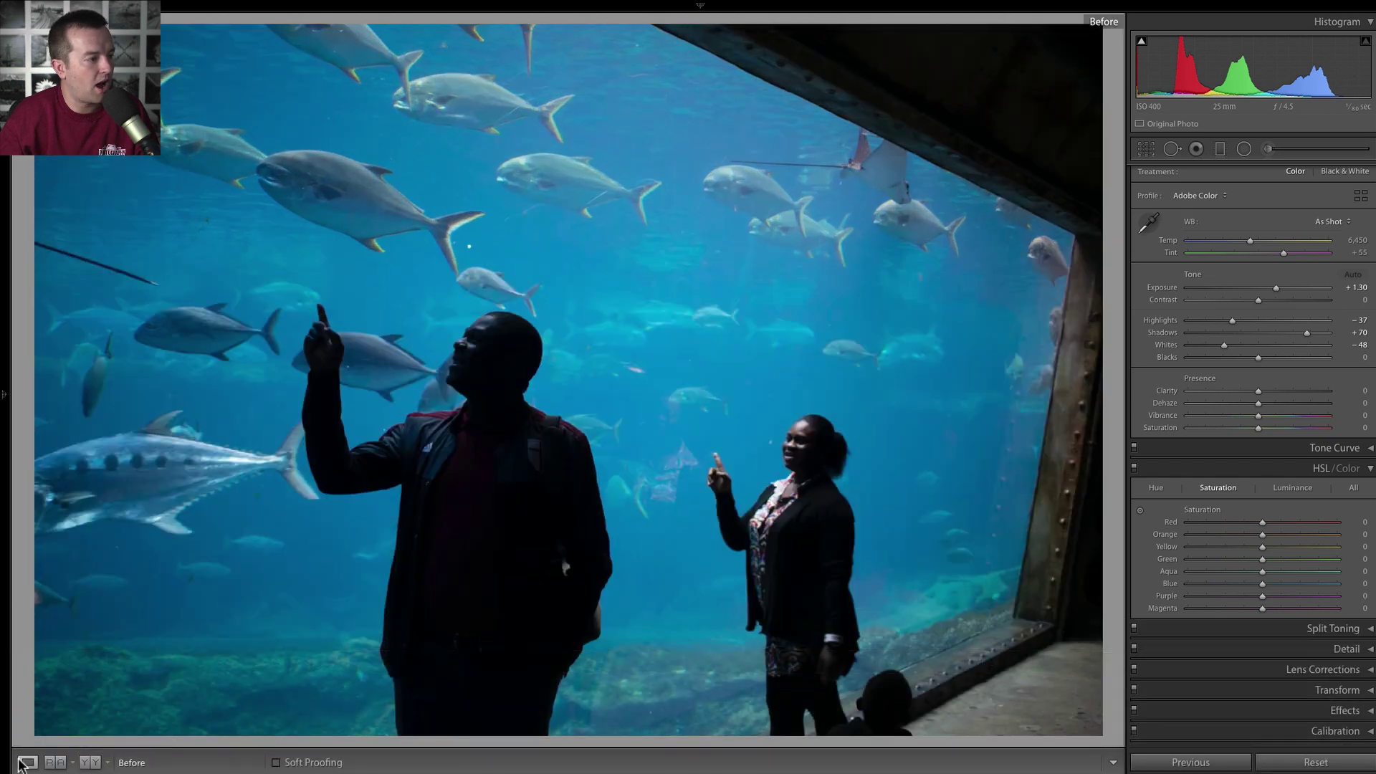
left_click(89, 762)
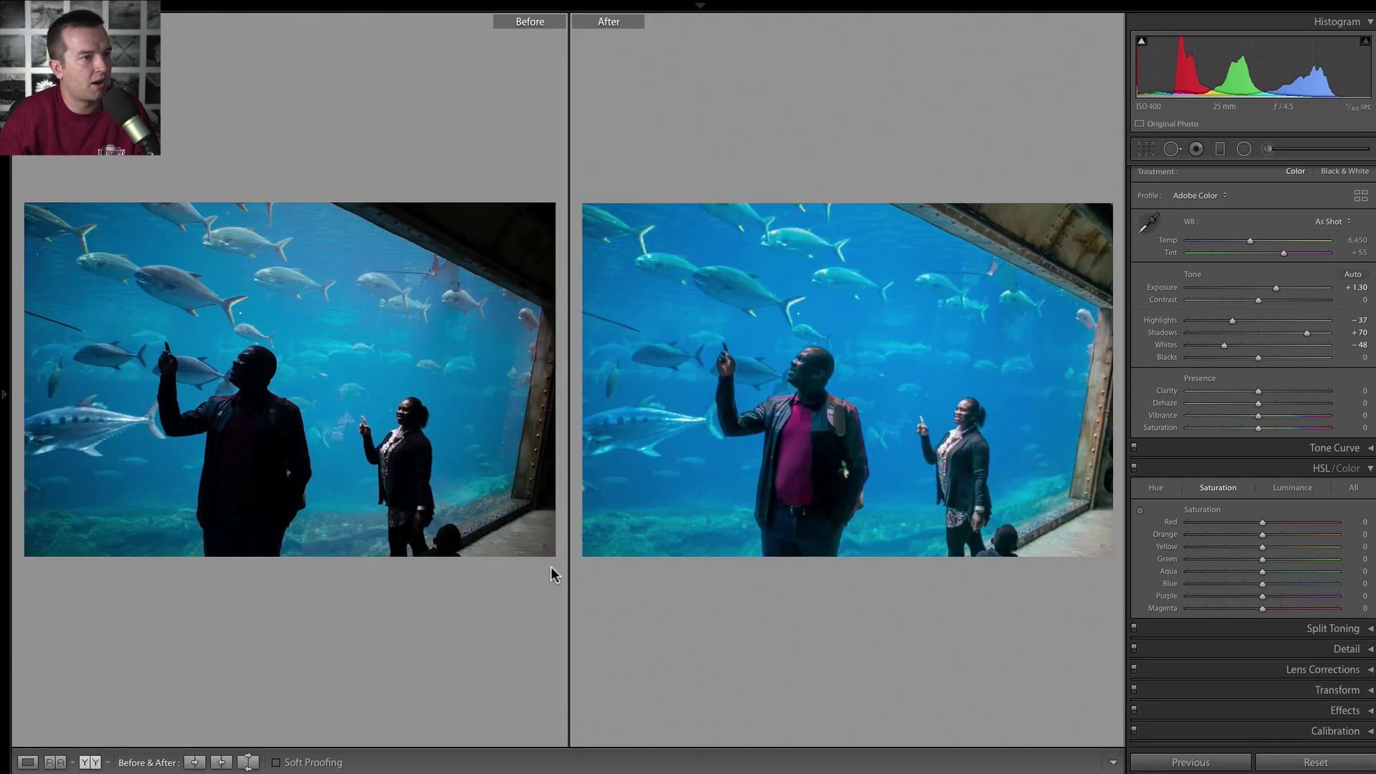